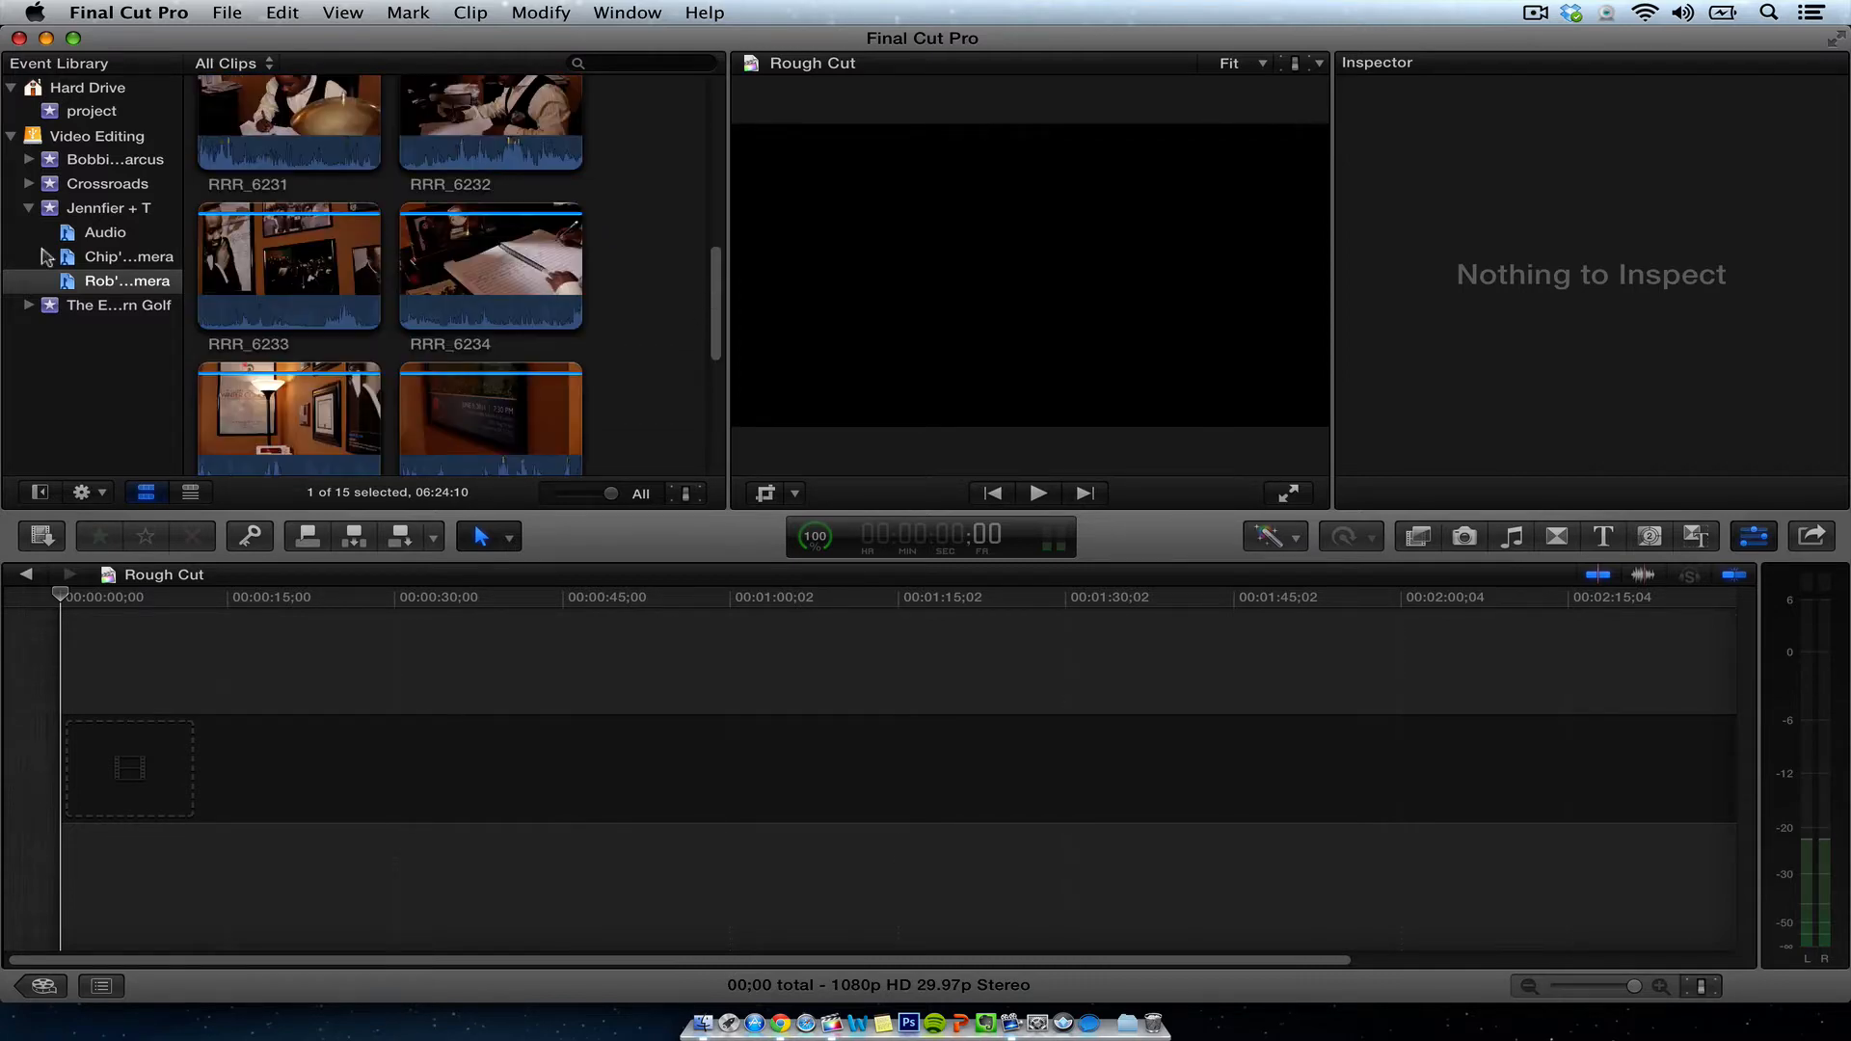
Step: Switch to Finder and view the camera and audio subfolders of Engagement Story, inside the couple's folder on the Video Editing drive
left_click(106, 210)
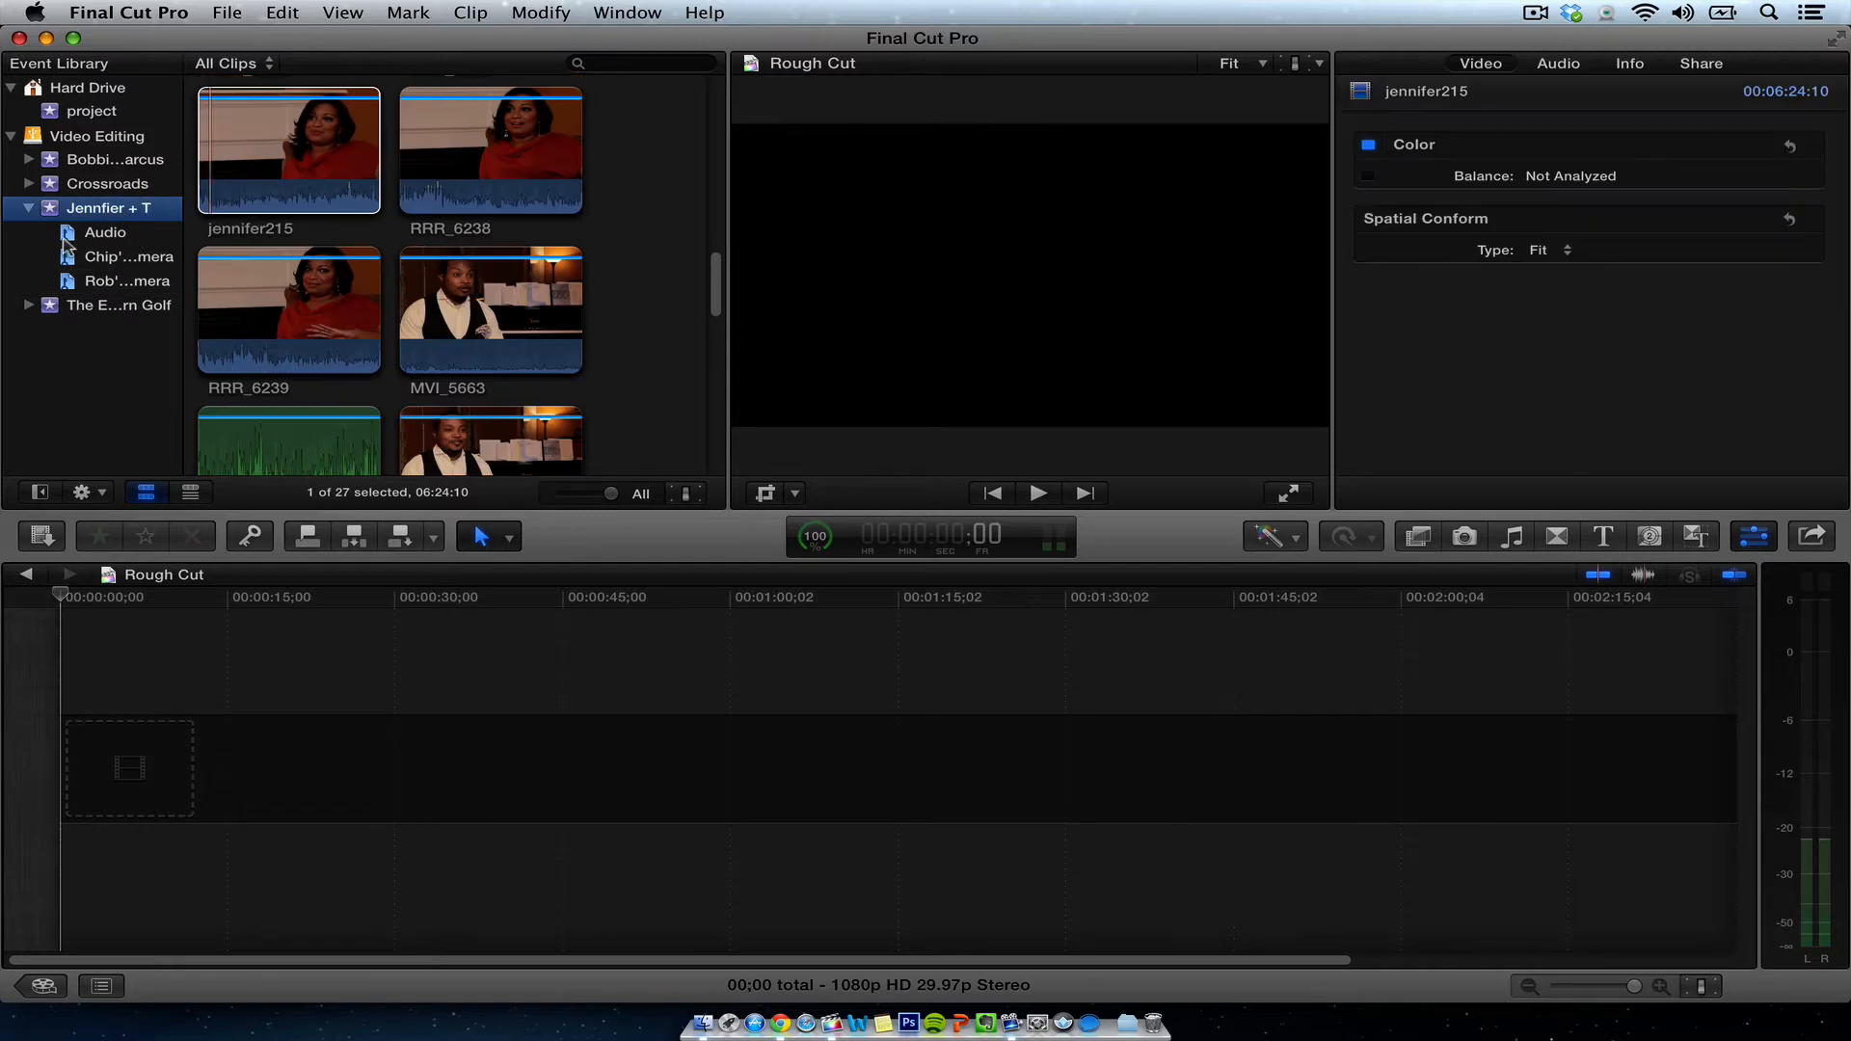
left_click(645, 810)
left_click(699, 1008)
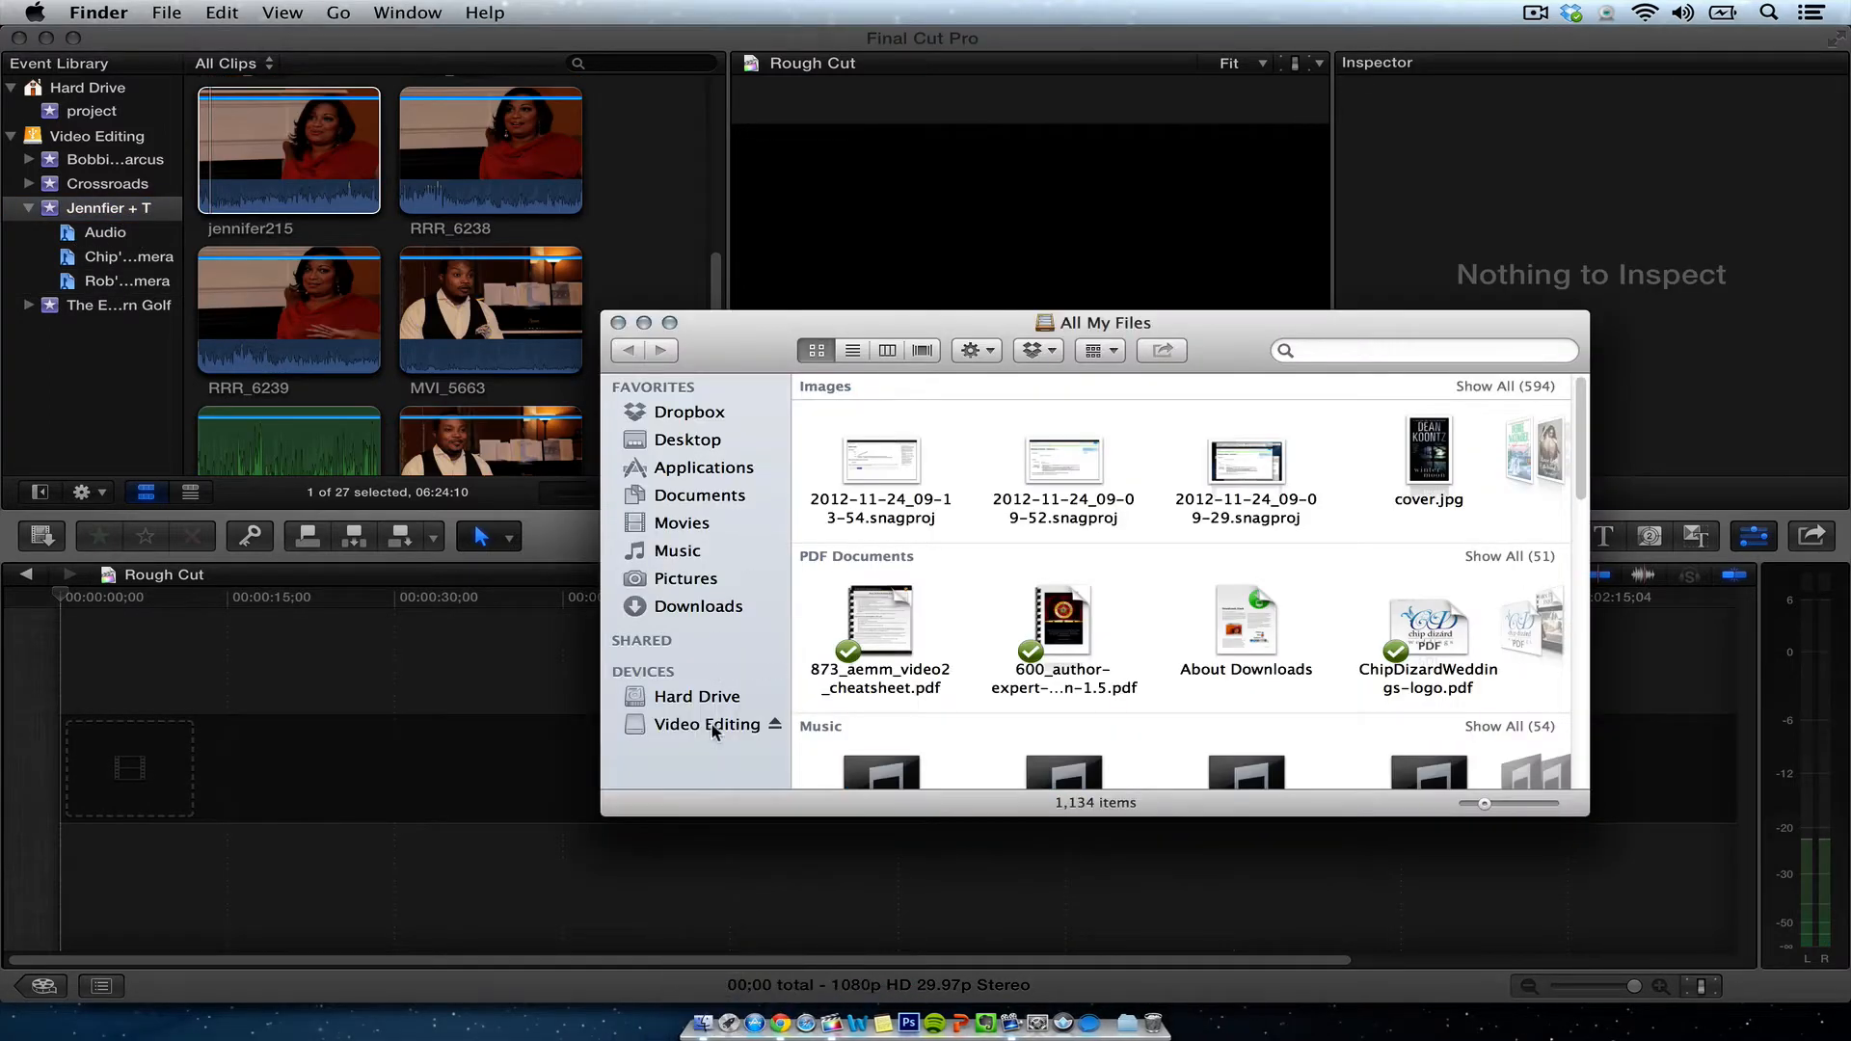
left_click(713, 725)
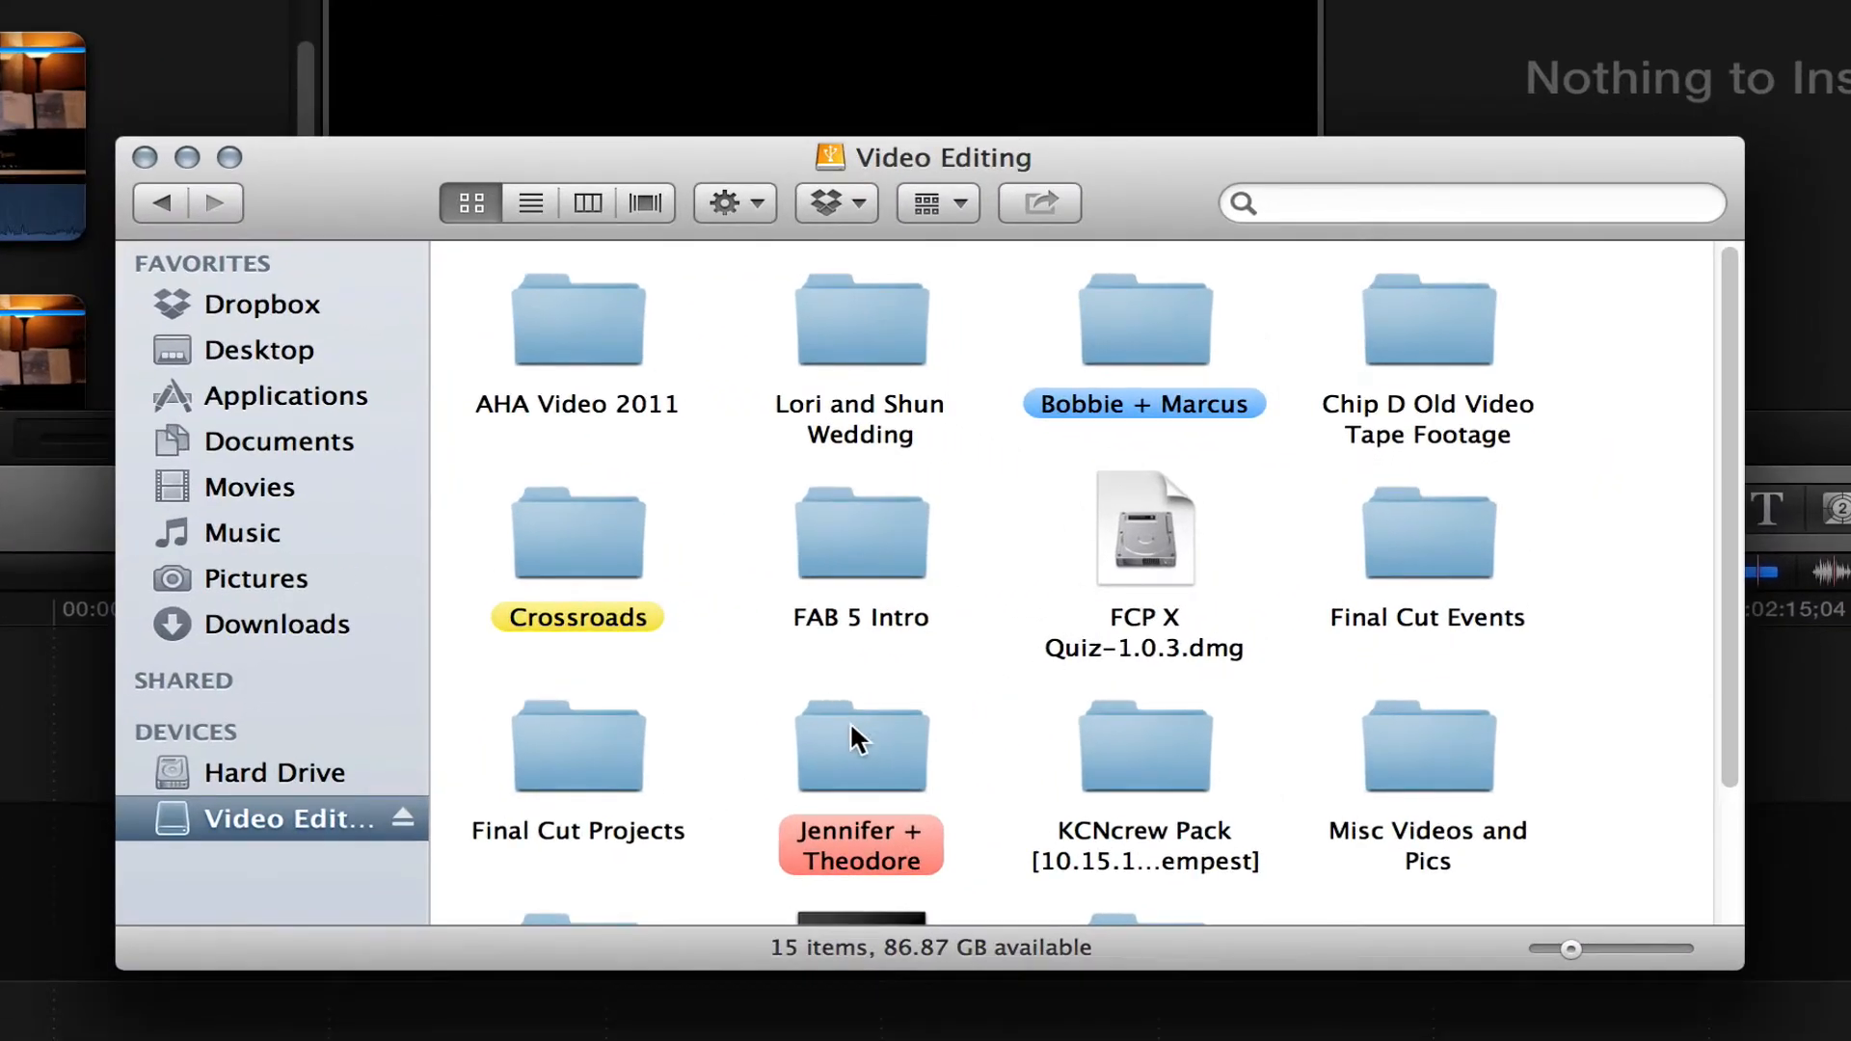
double_click(851, 728)
double_click(539, 323)
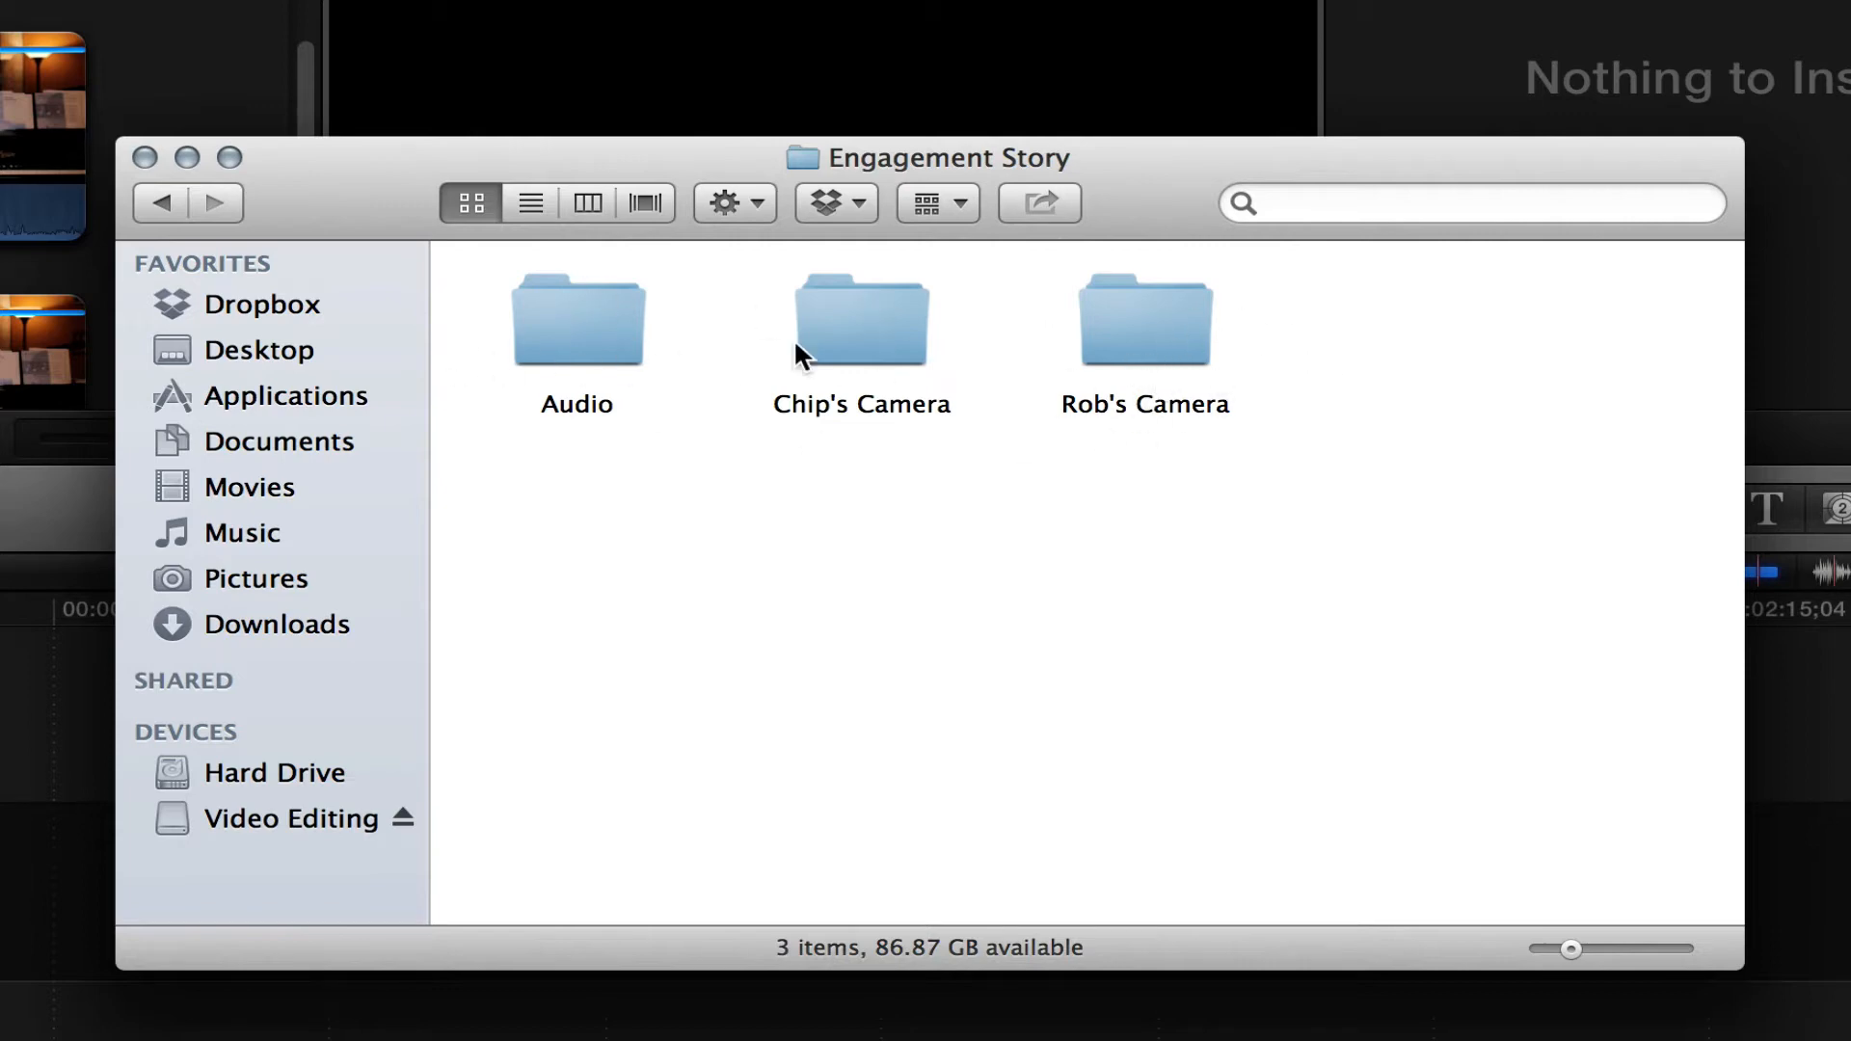
left_click(144, 156)
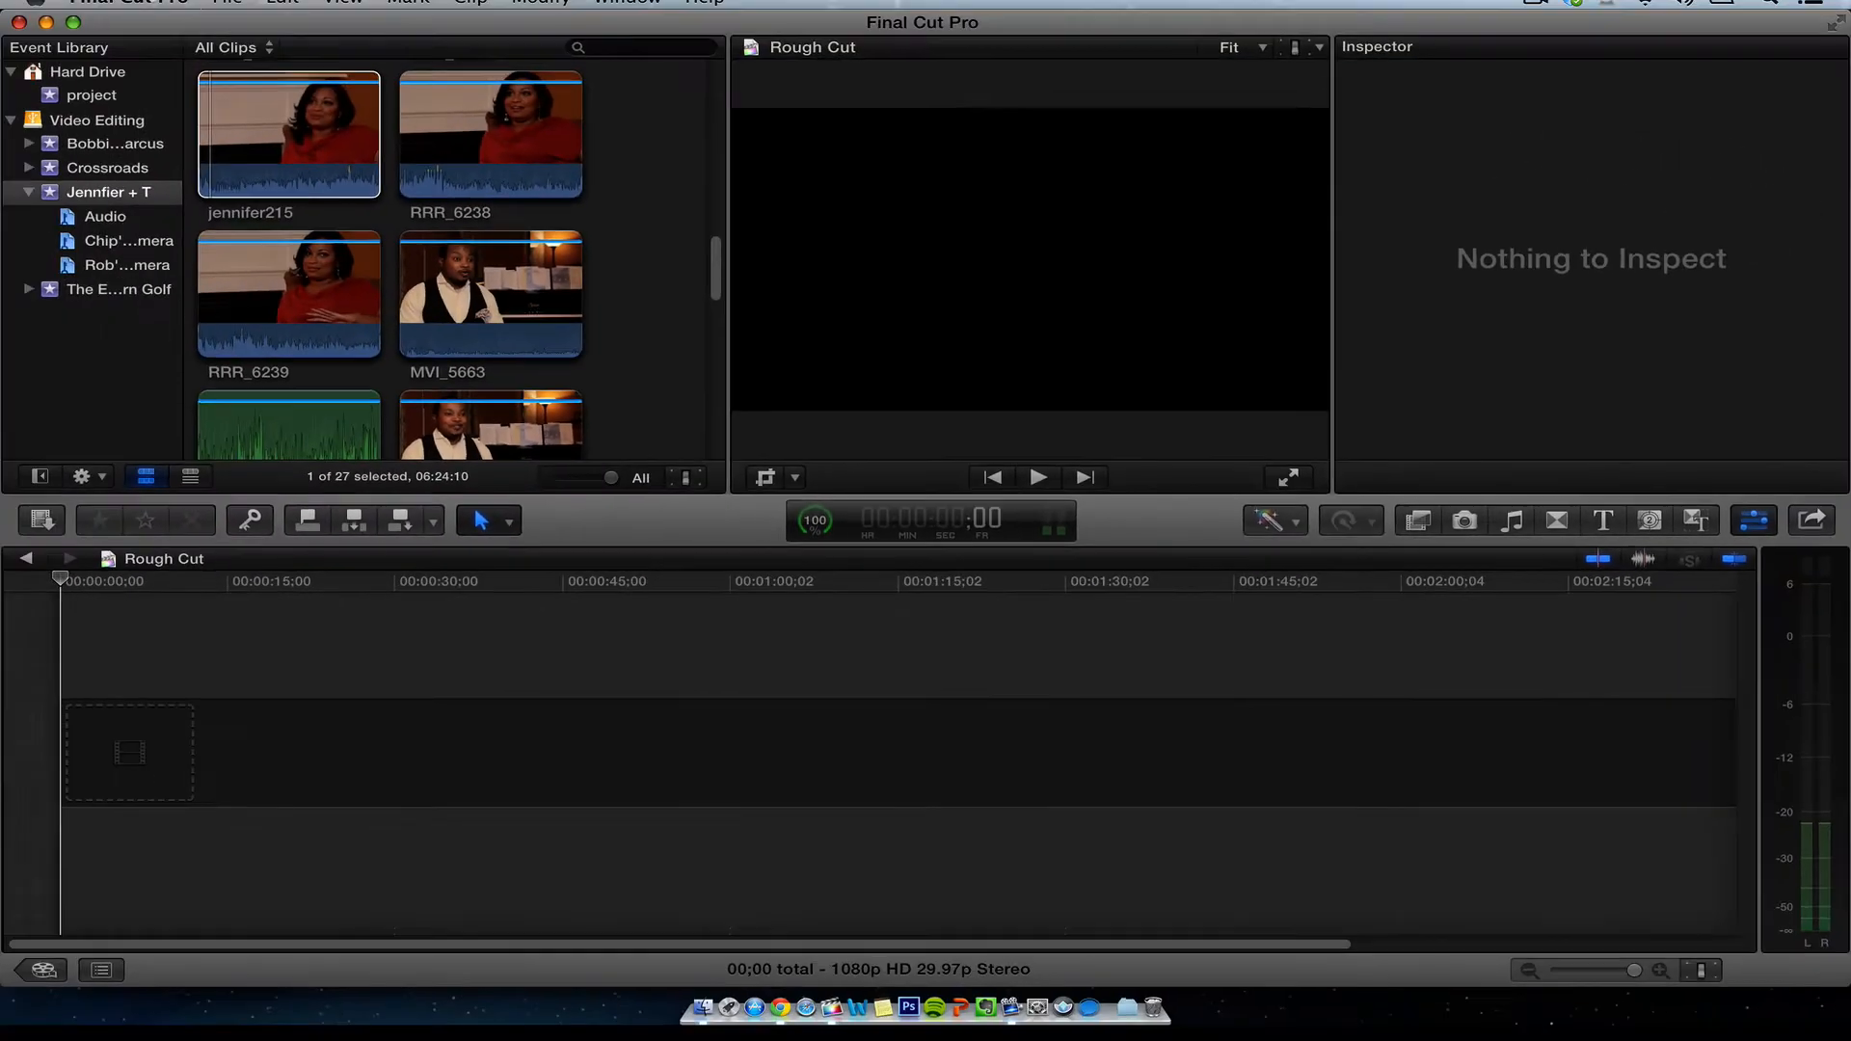
Step: Open the media import window in Final Cut Pro to view the Engagement Story folders, and close it without importing
left_click(221, 3)
mouse_move(319, 231)
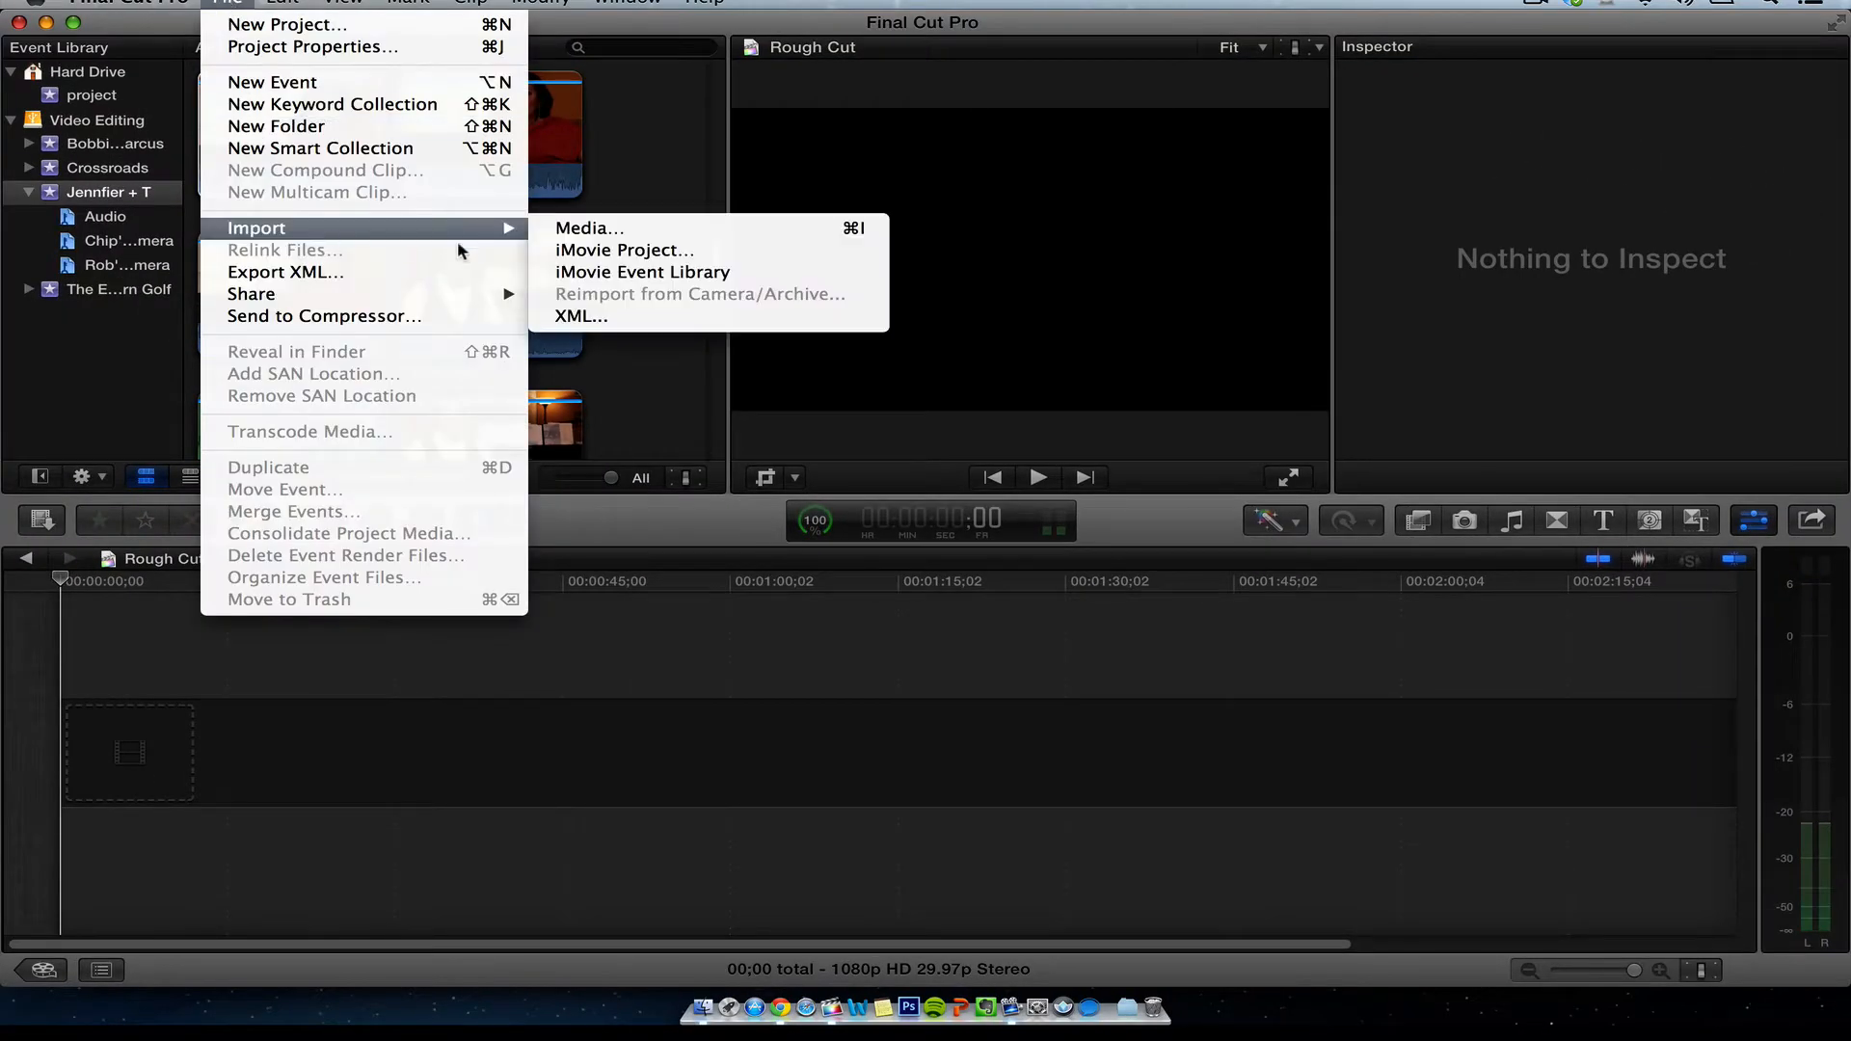
left_click(571, 227)
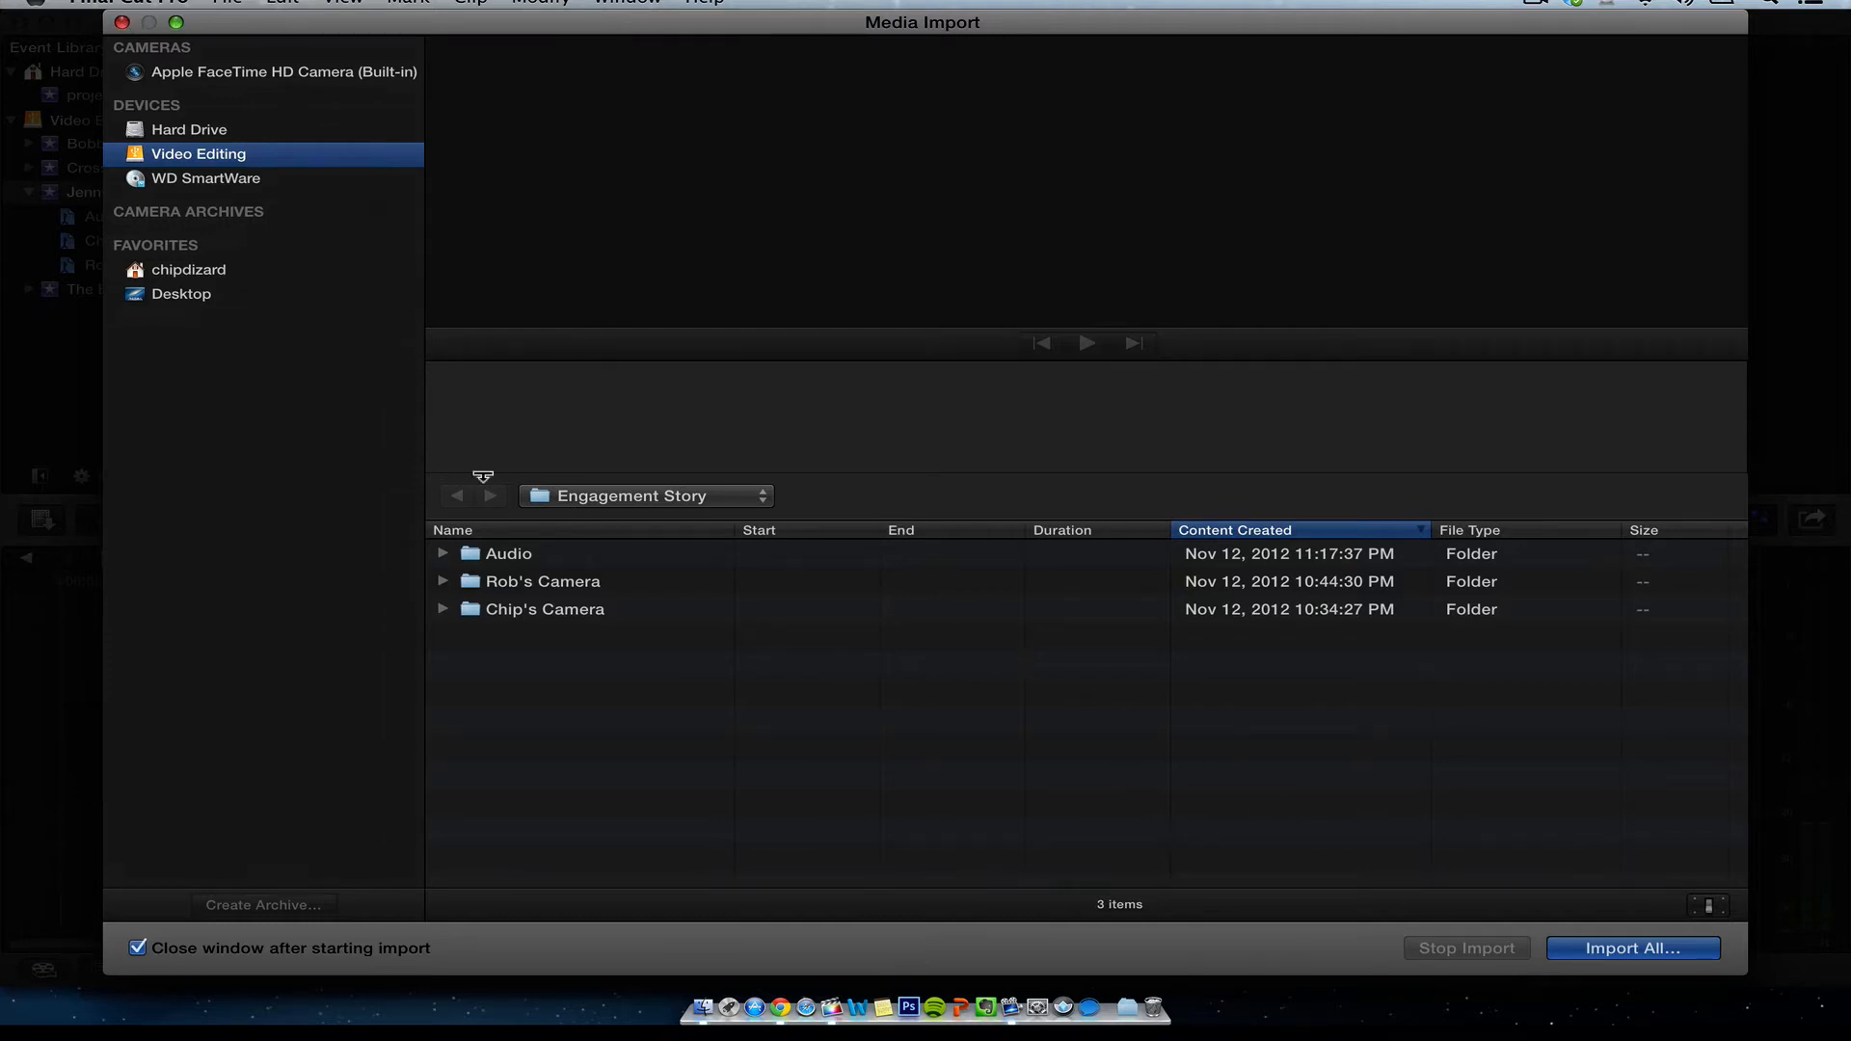
left_click(121, 22)
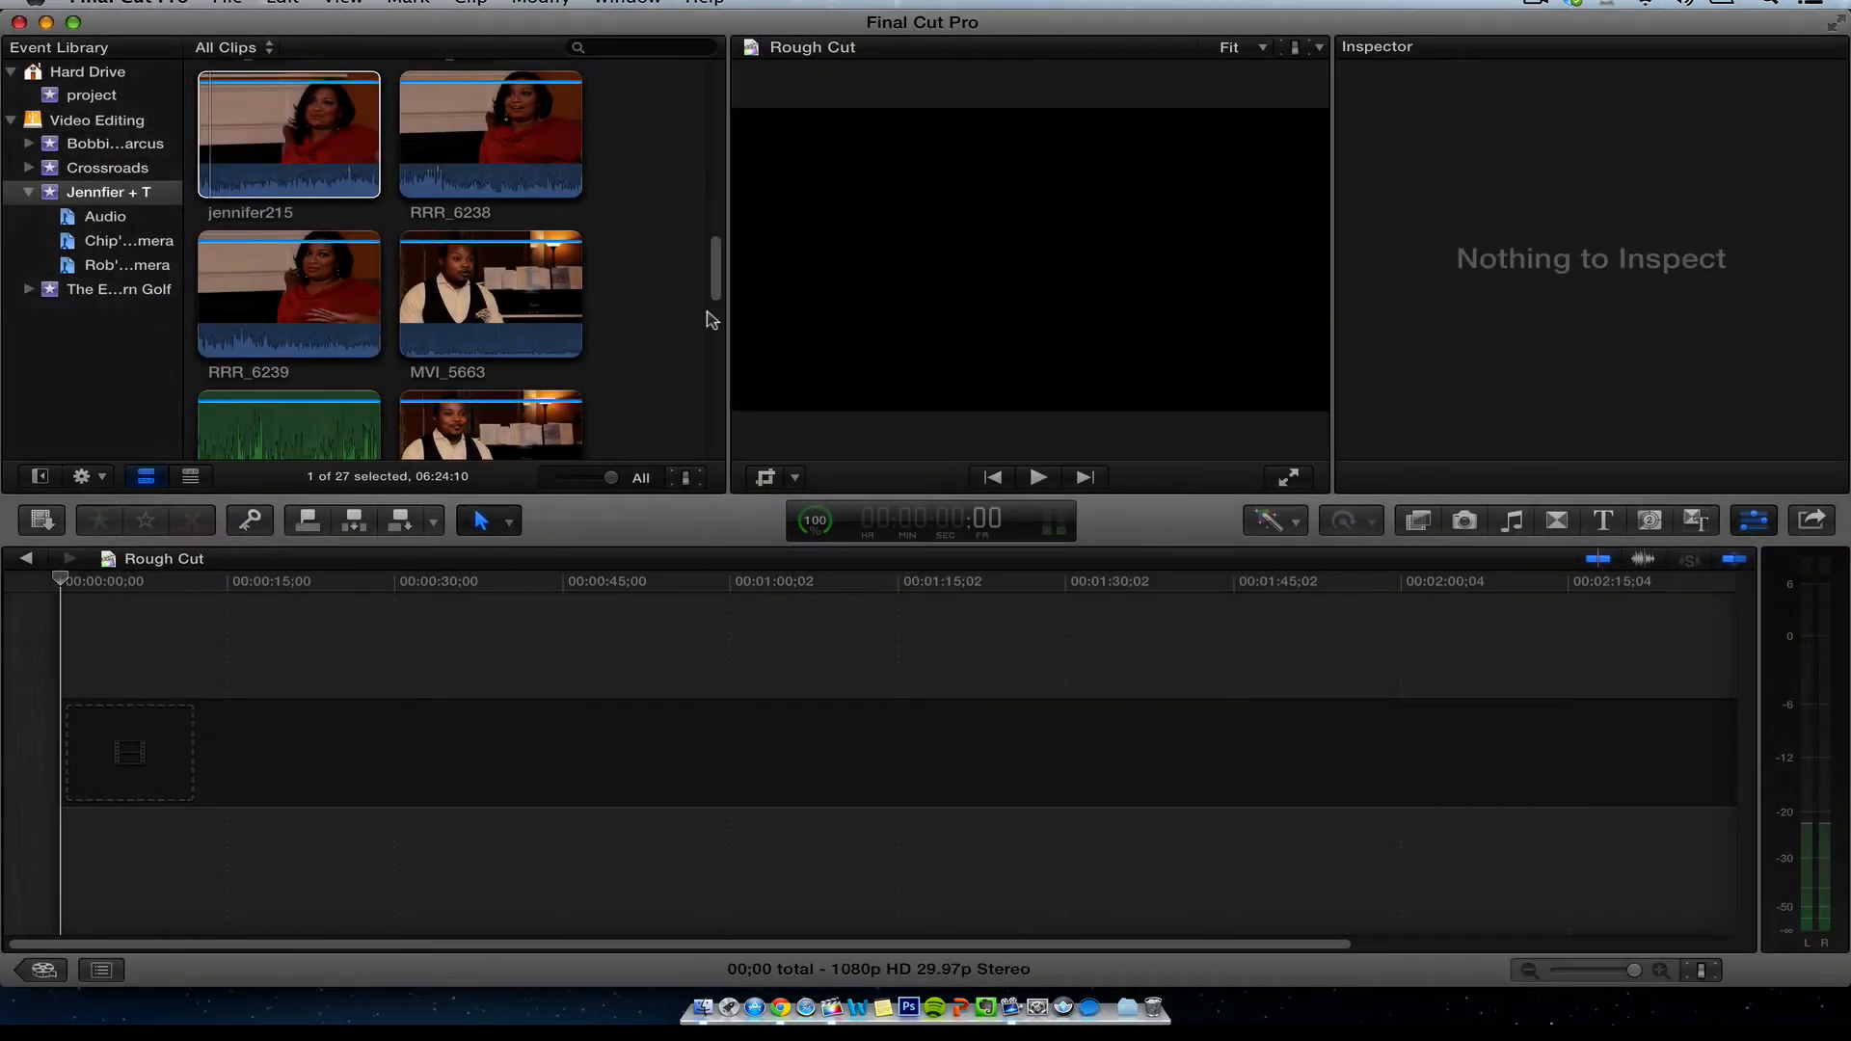
Step: Play the close-up interview clip of the woman in red and review the clips in the Audio collection
scroll(711, 288, "down", 5)
scroll(711, 288, "up", 5)
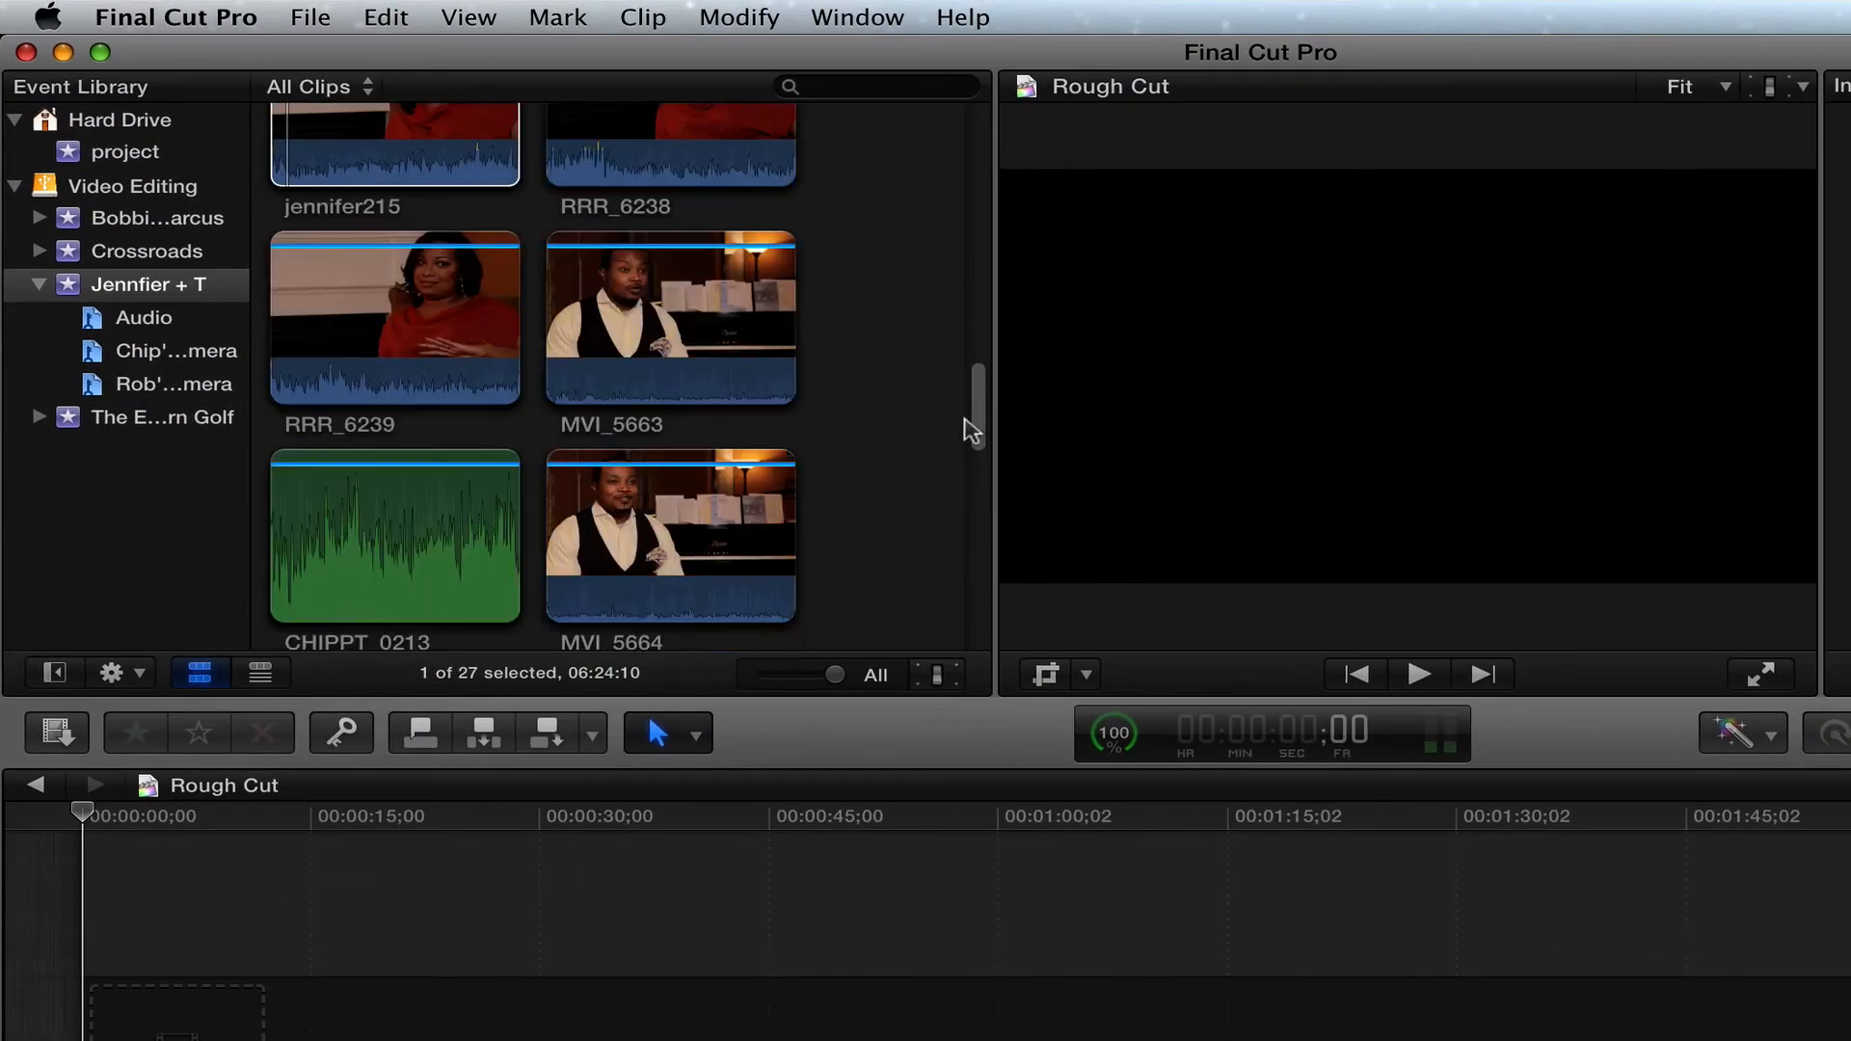
scroll(964, 415, "up", 2)
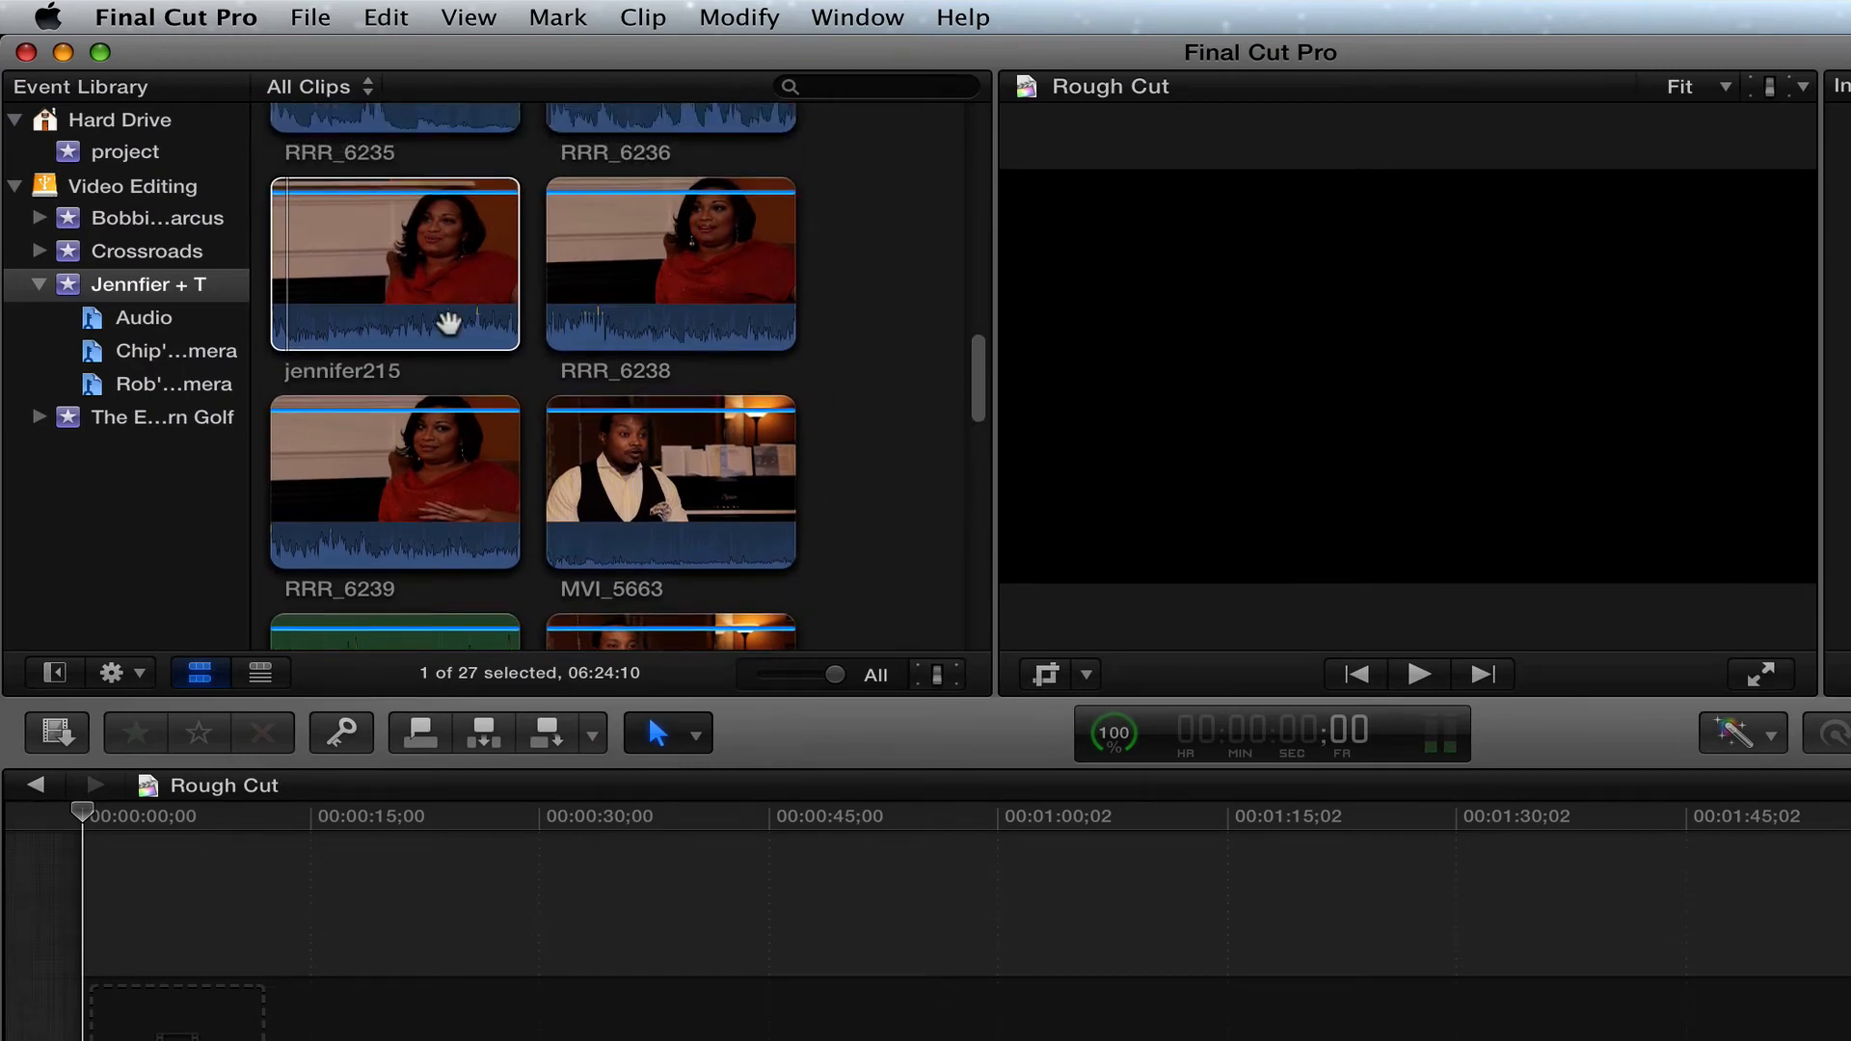
left_click(282, 262)
key("space")
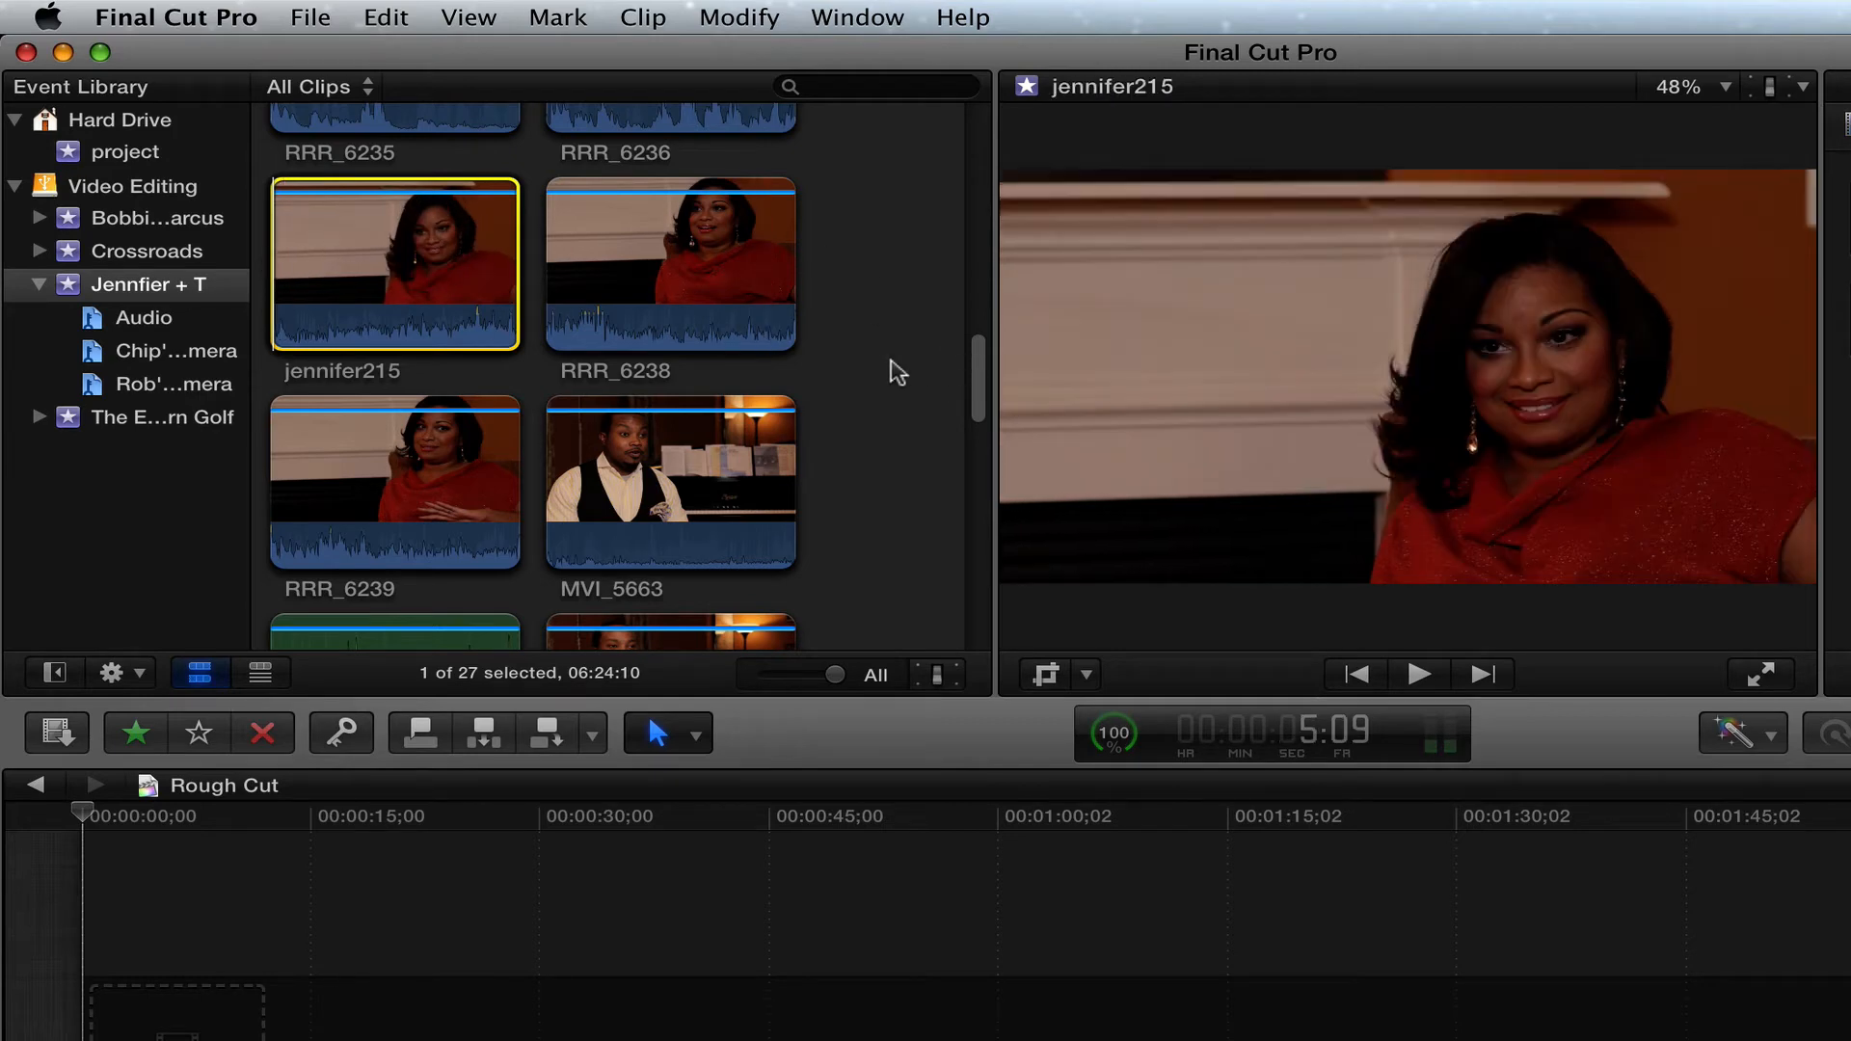
left_click(136, 323)
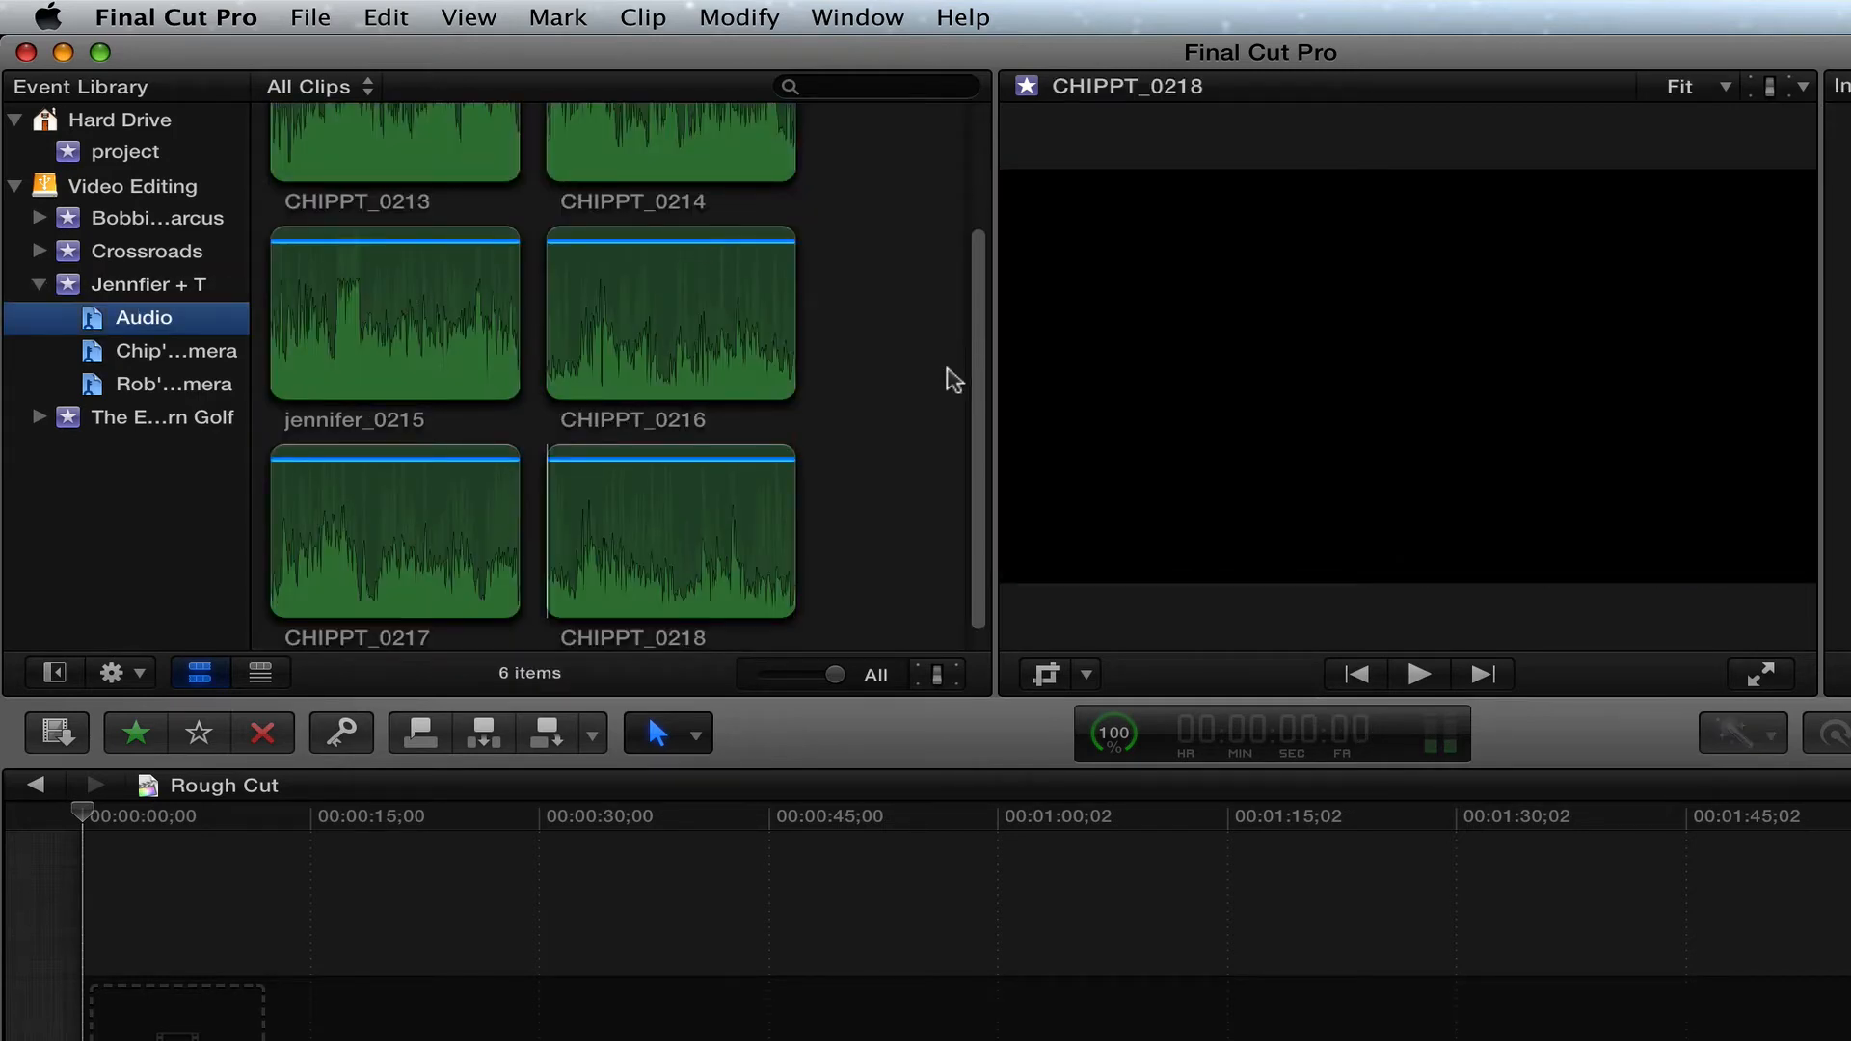
left_click_drag(974, 390, 995, 569)
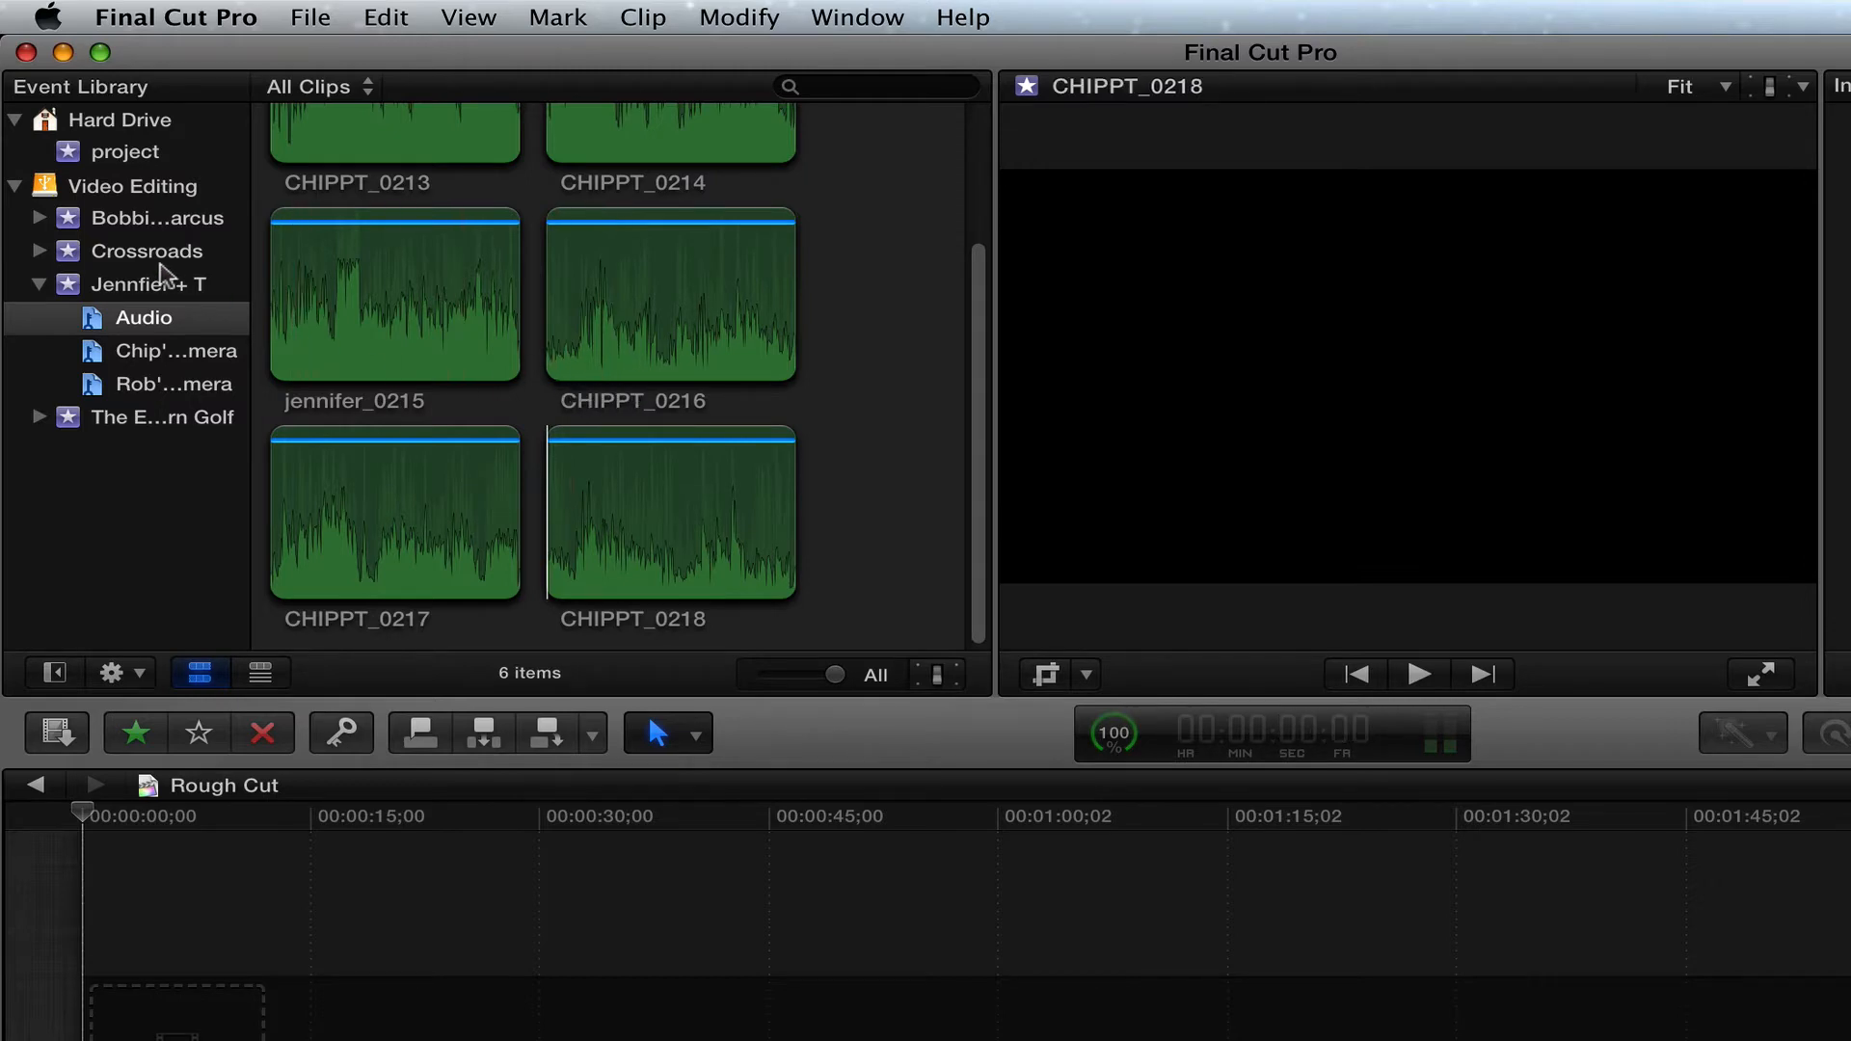
Step: Search the couple's whole event for clips by the opening letters of the woman's first name
left_click(168, 282)
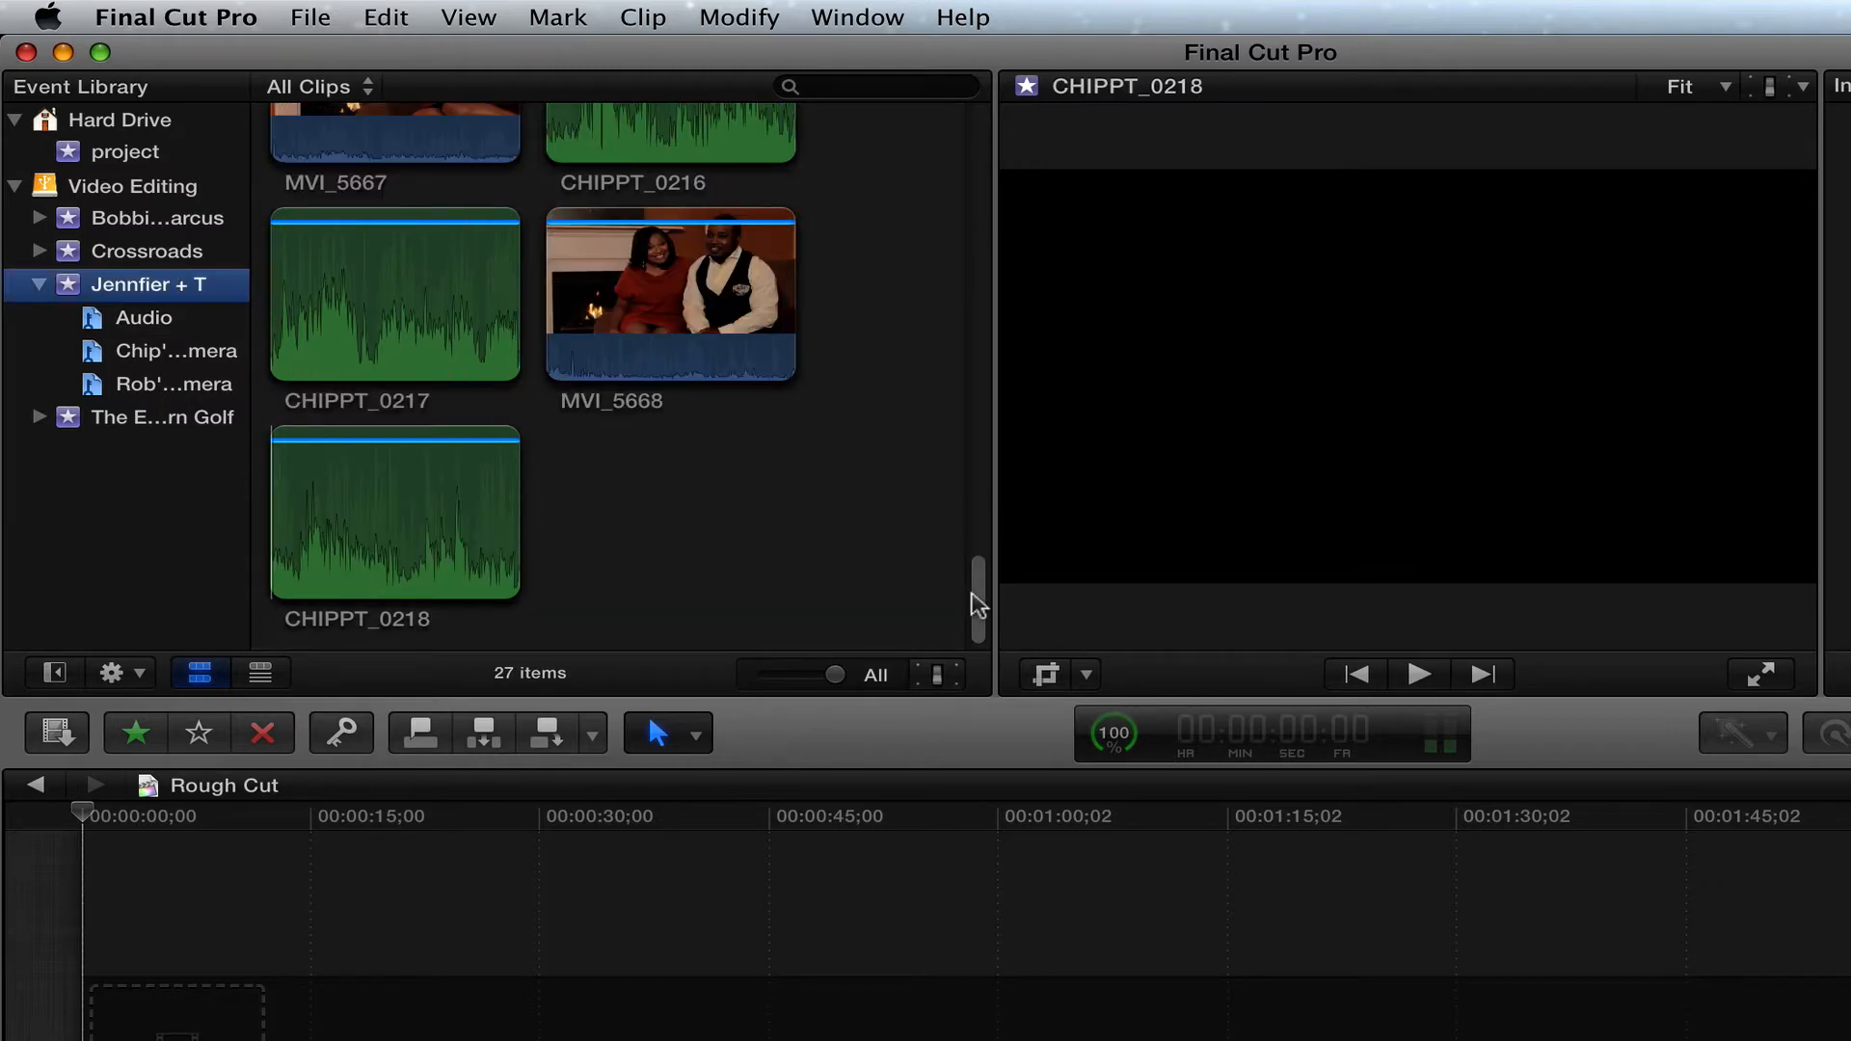
left_click_drag(979, 578, 1001, 678)
left_click(842, 86)
type("je")
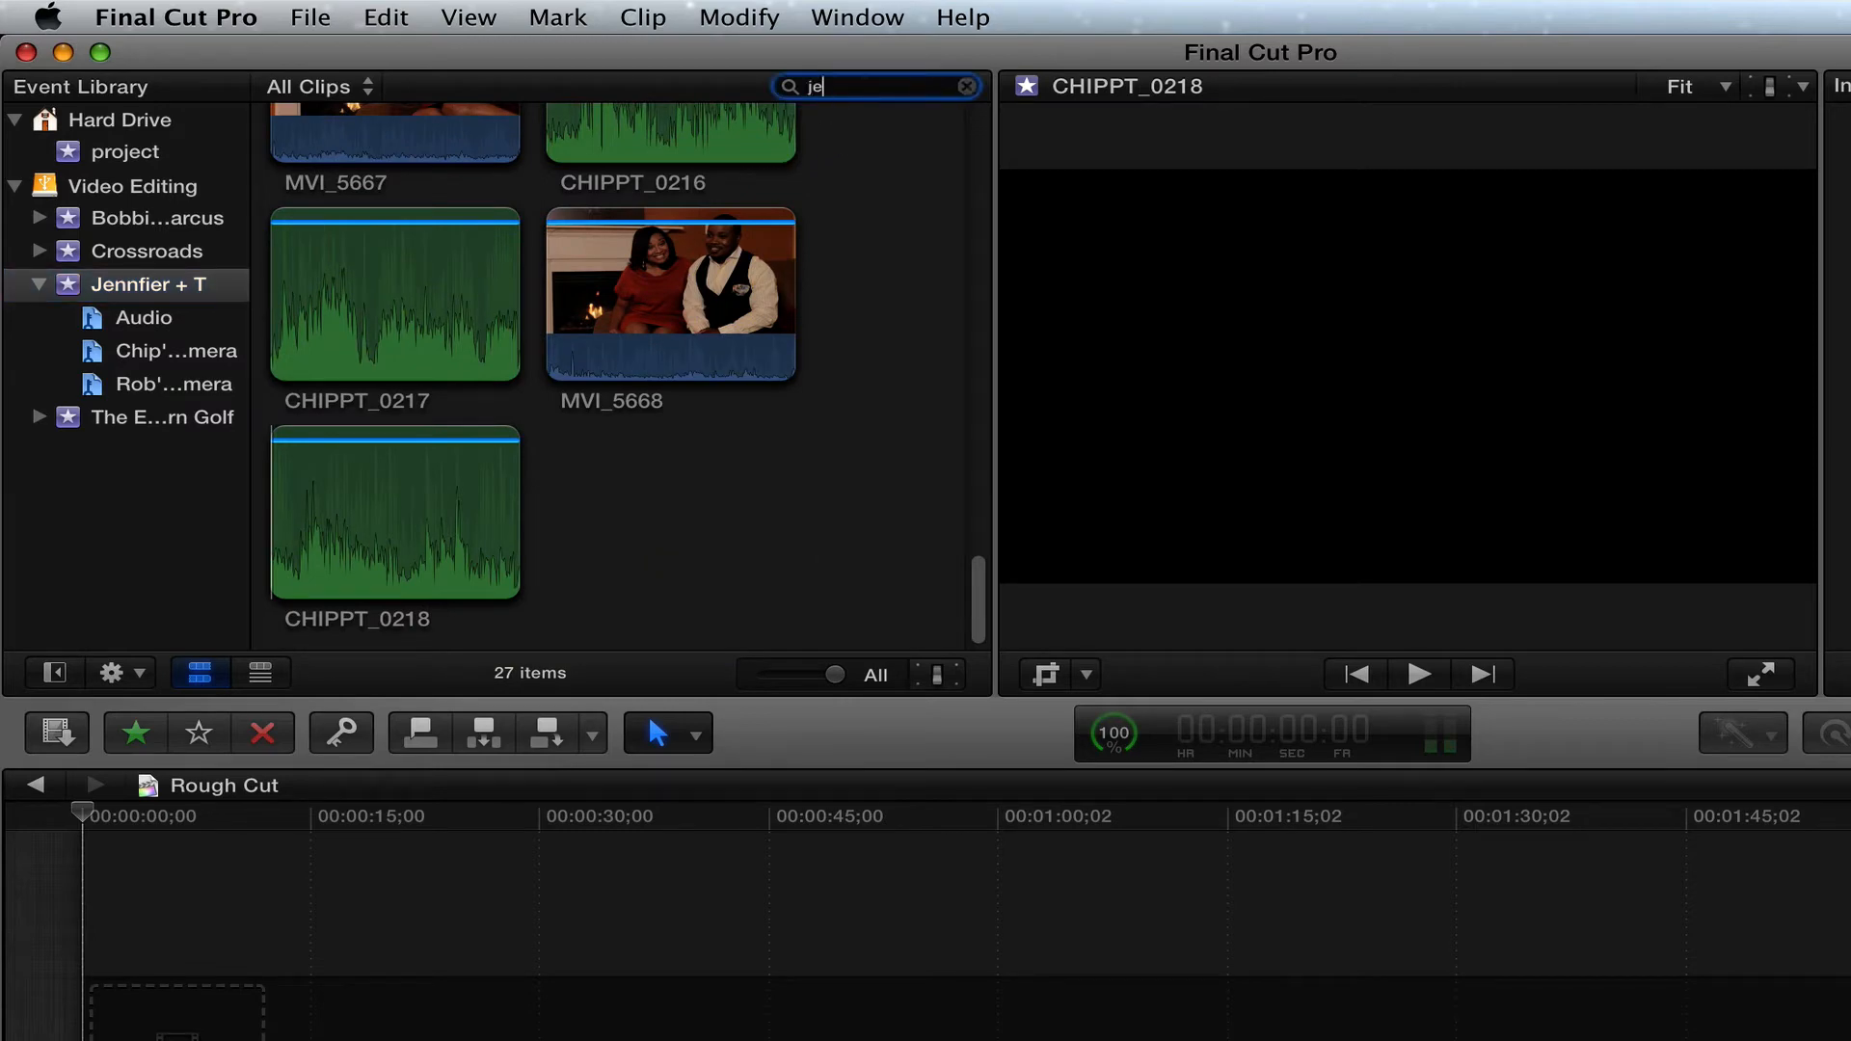
type("nn")
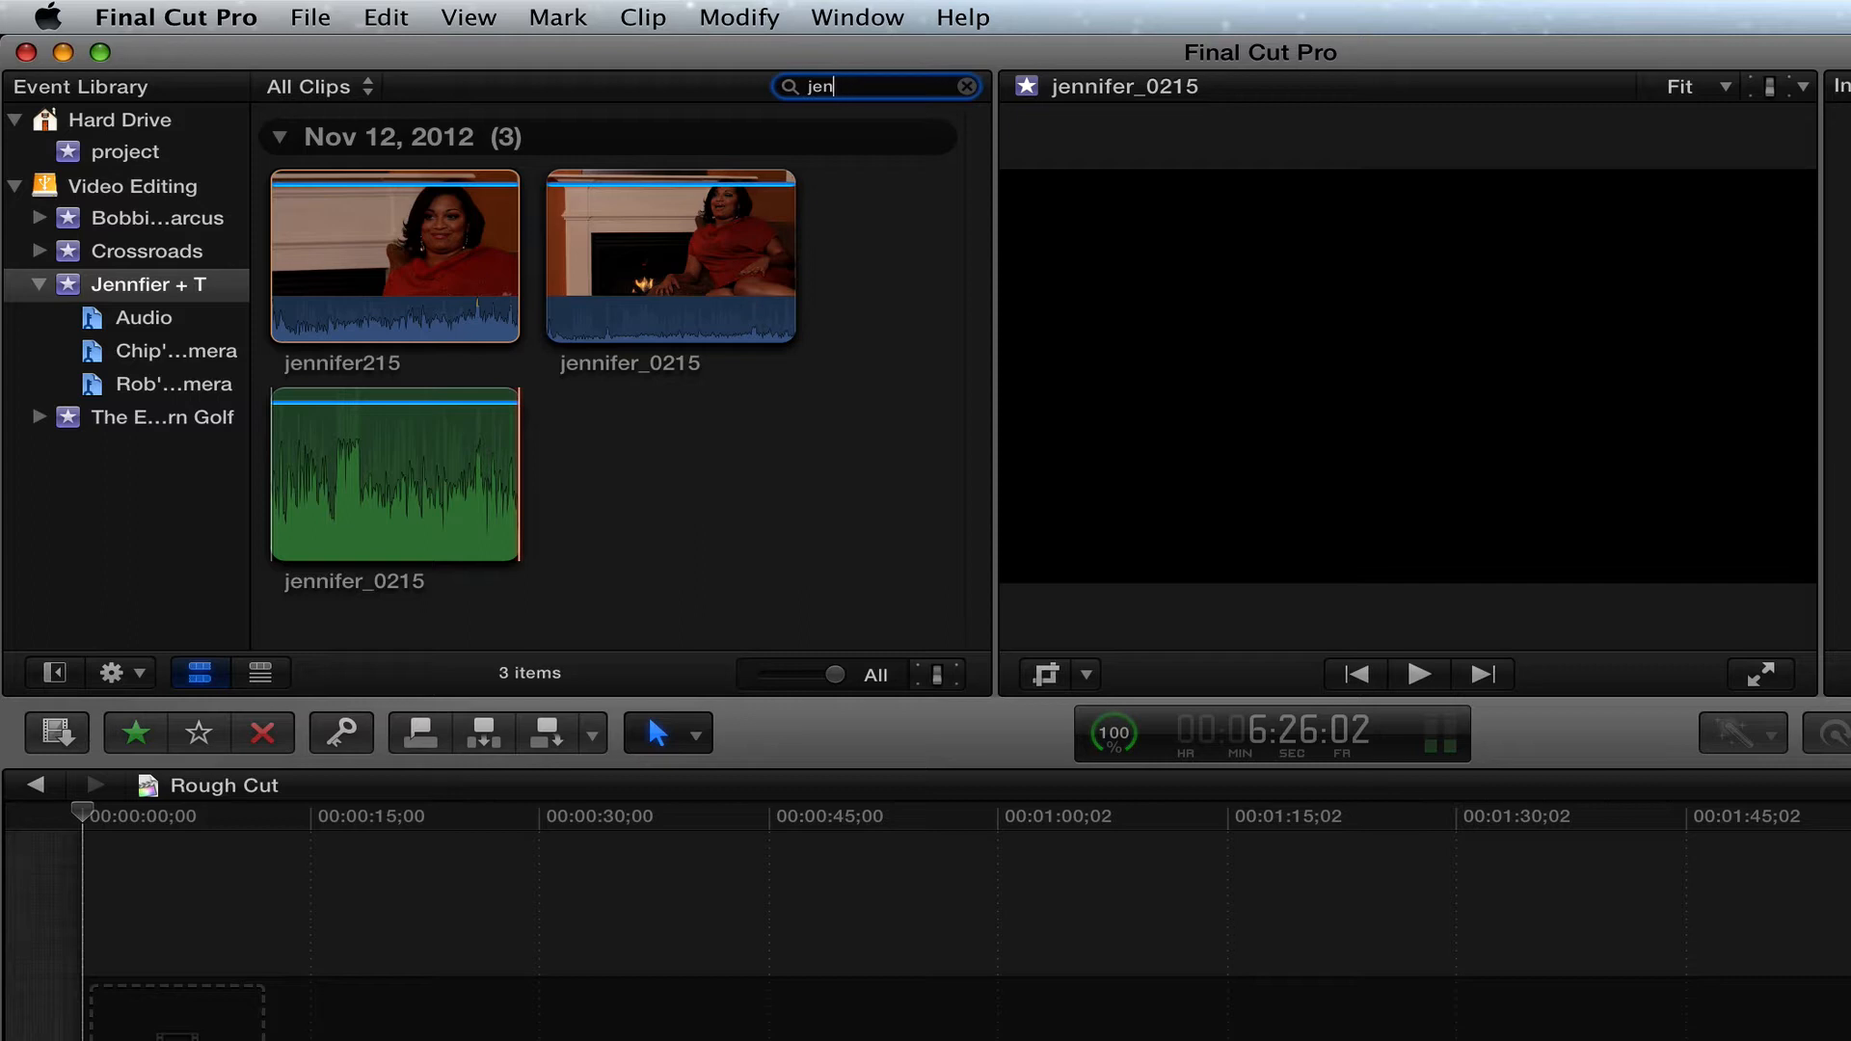
Step: Replace the search text with 215 to filter the event's clips
key("BackSpace")
key("BackSpace")
key("BackSpace")
type("21")
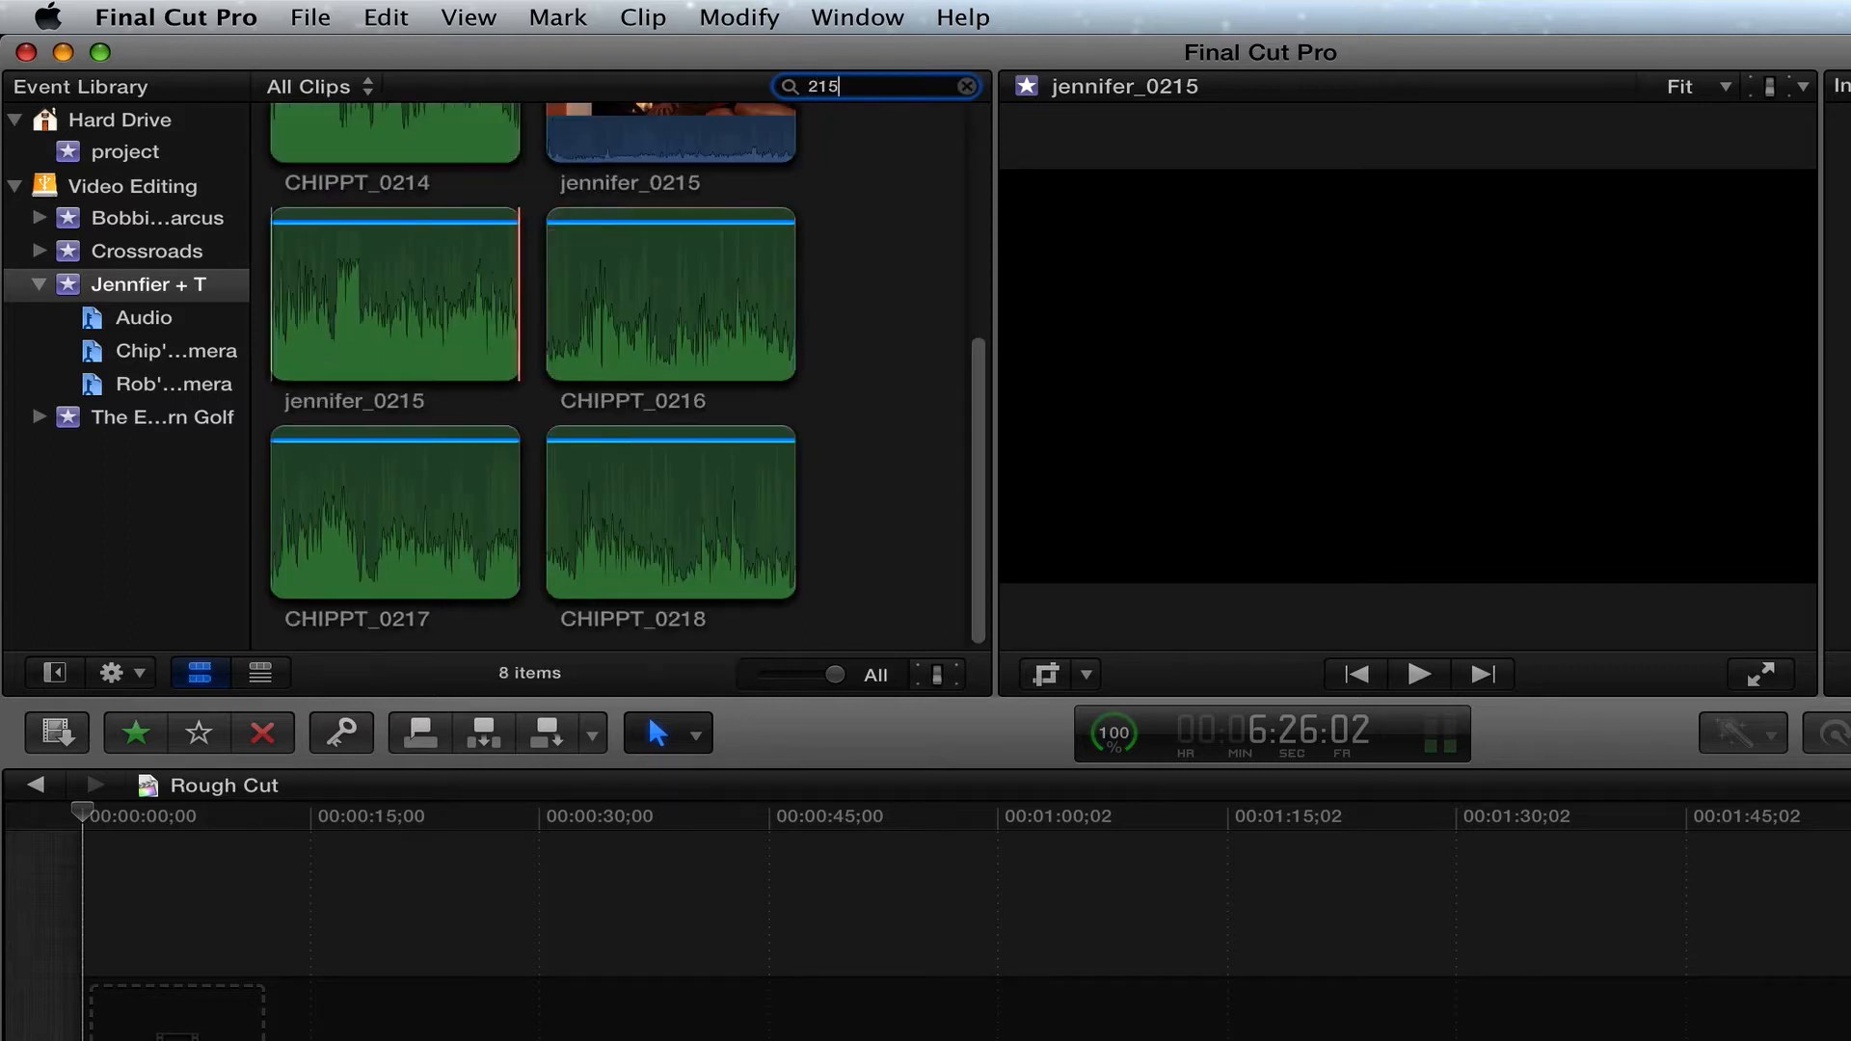
type("5")
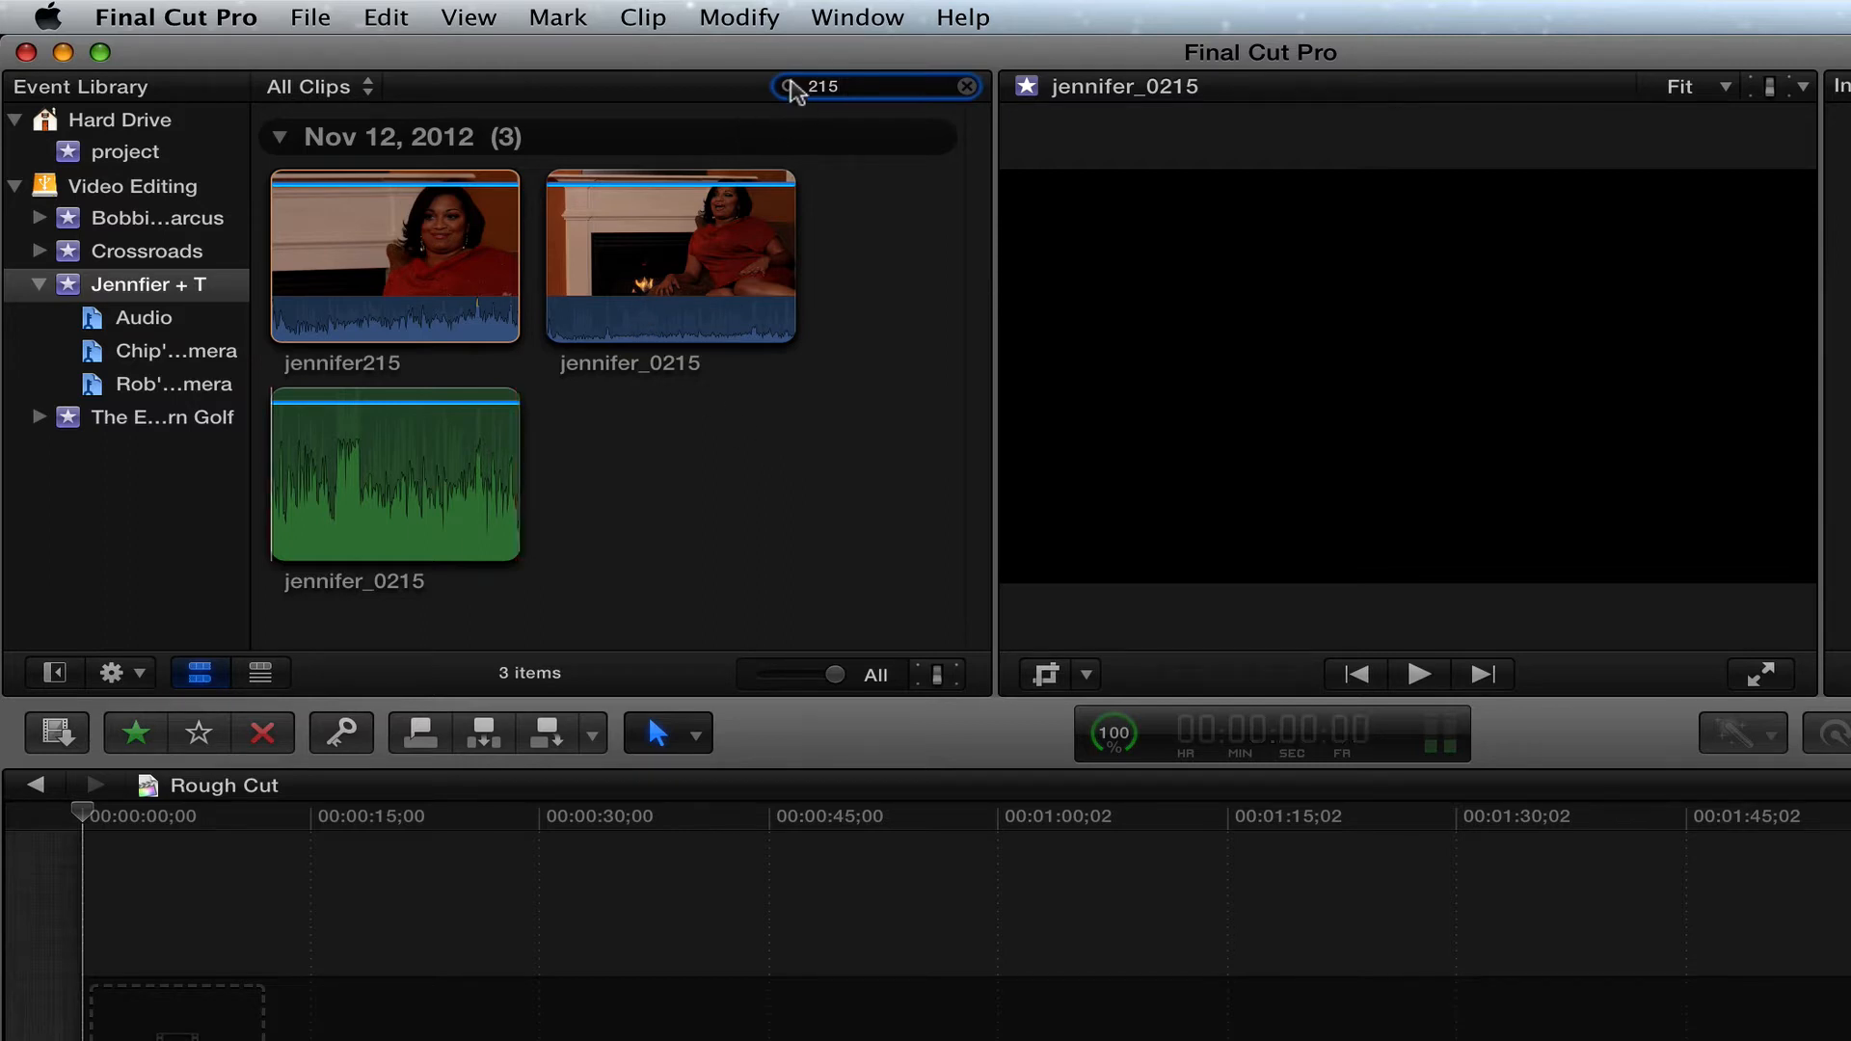
Step: Create a smart collection from the 215 text filter, named with the woman's first name followed by "Shot 1"
left_click(791, 87)
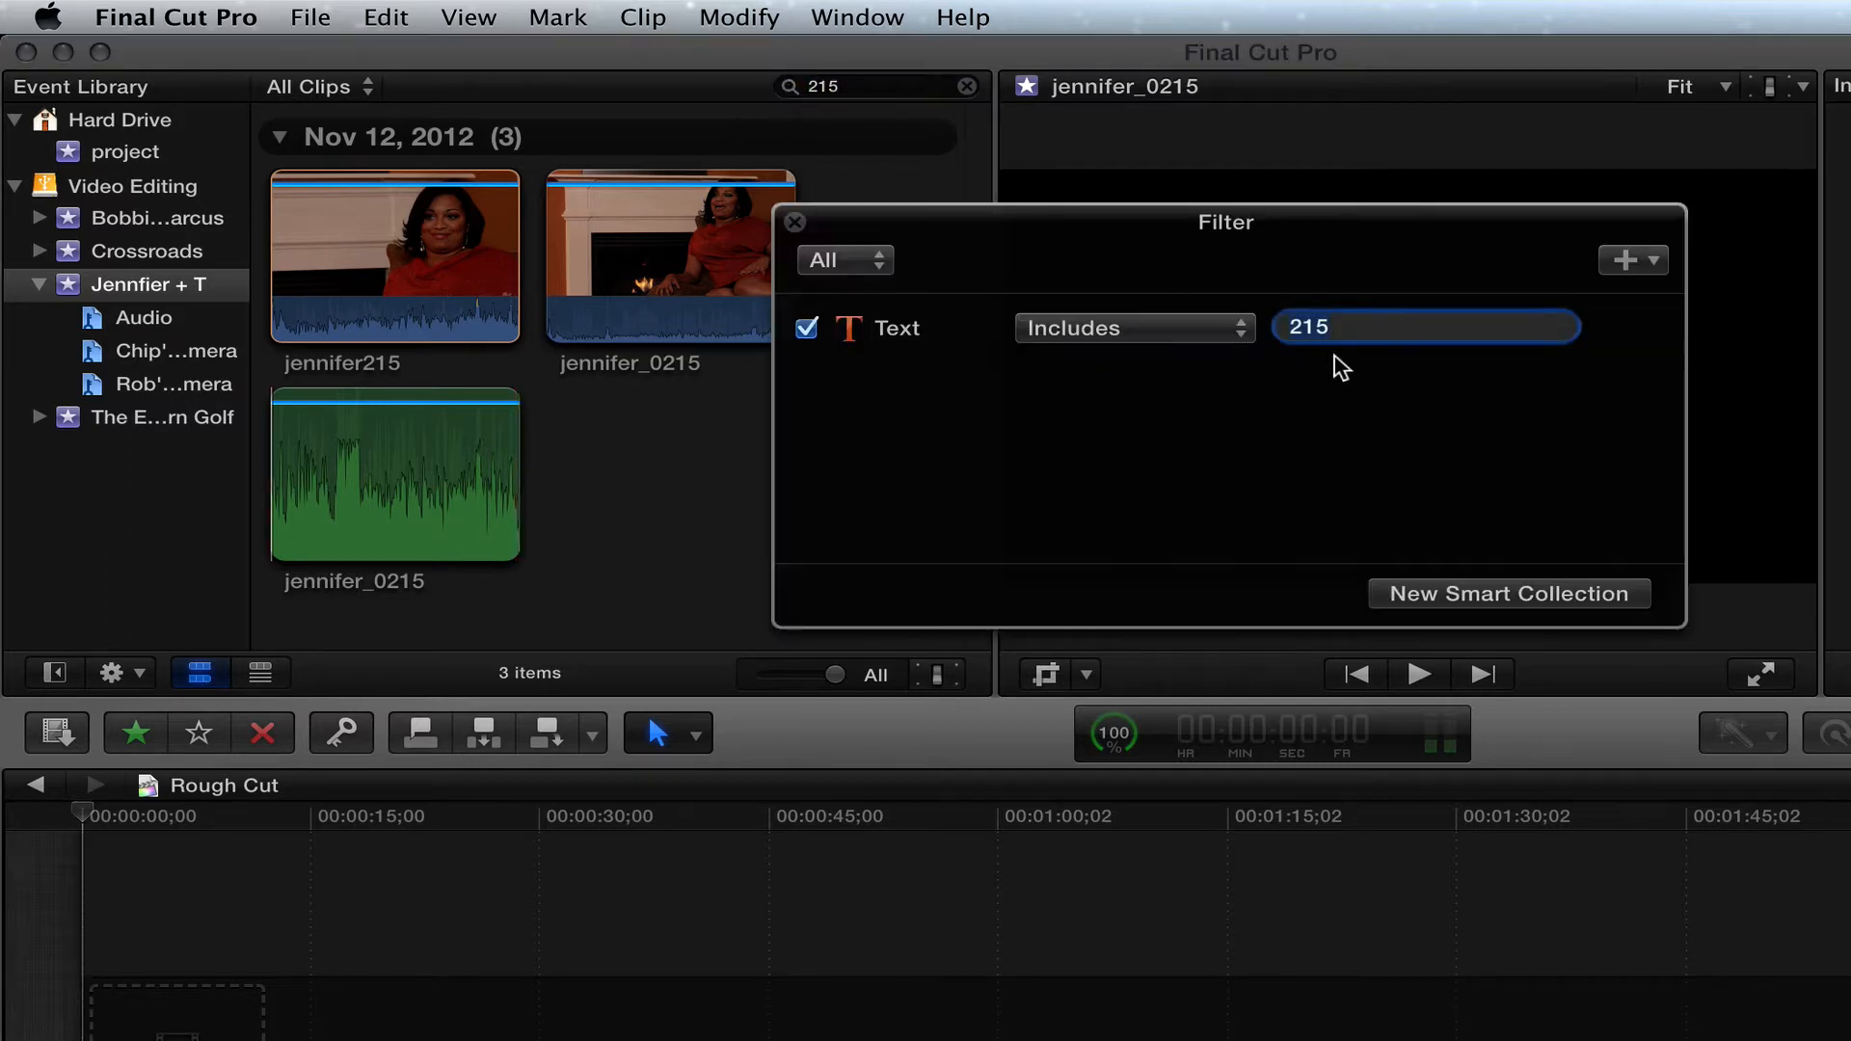
left_click(1475, 594)
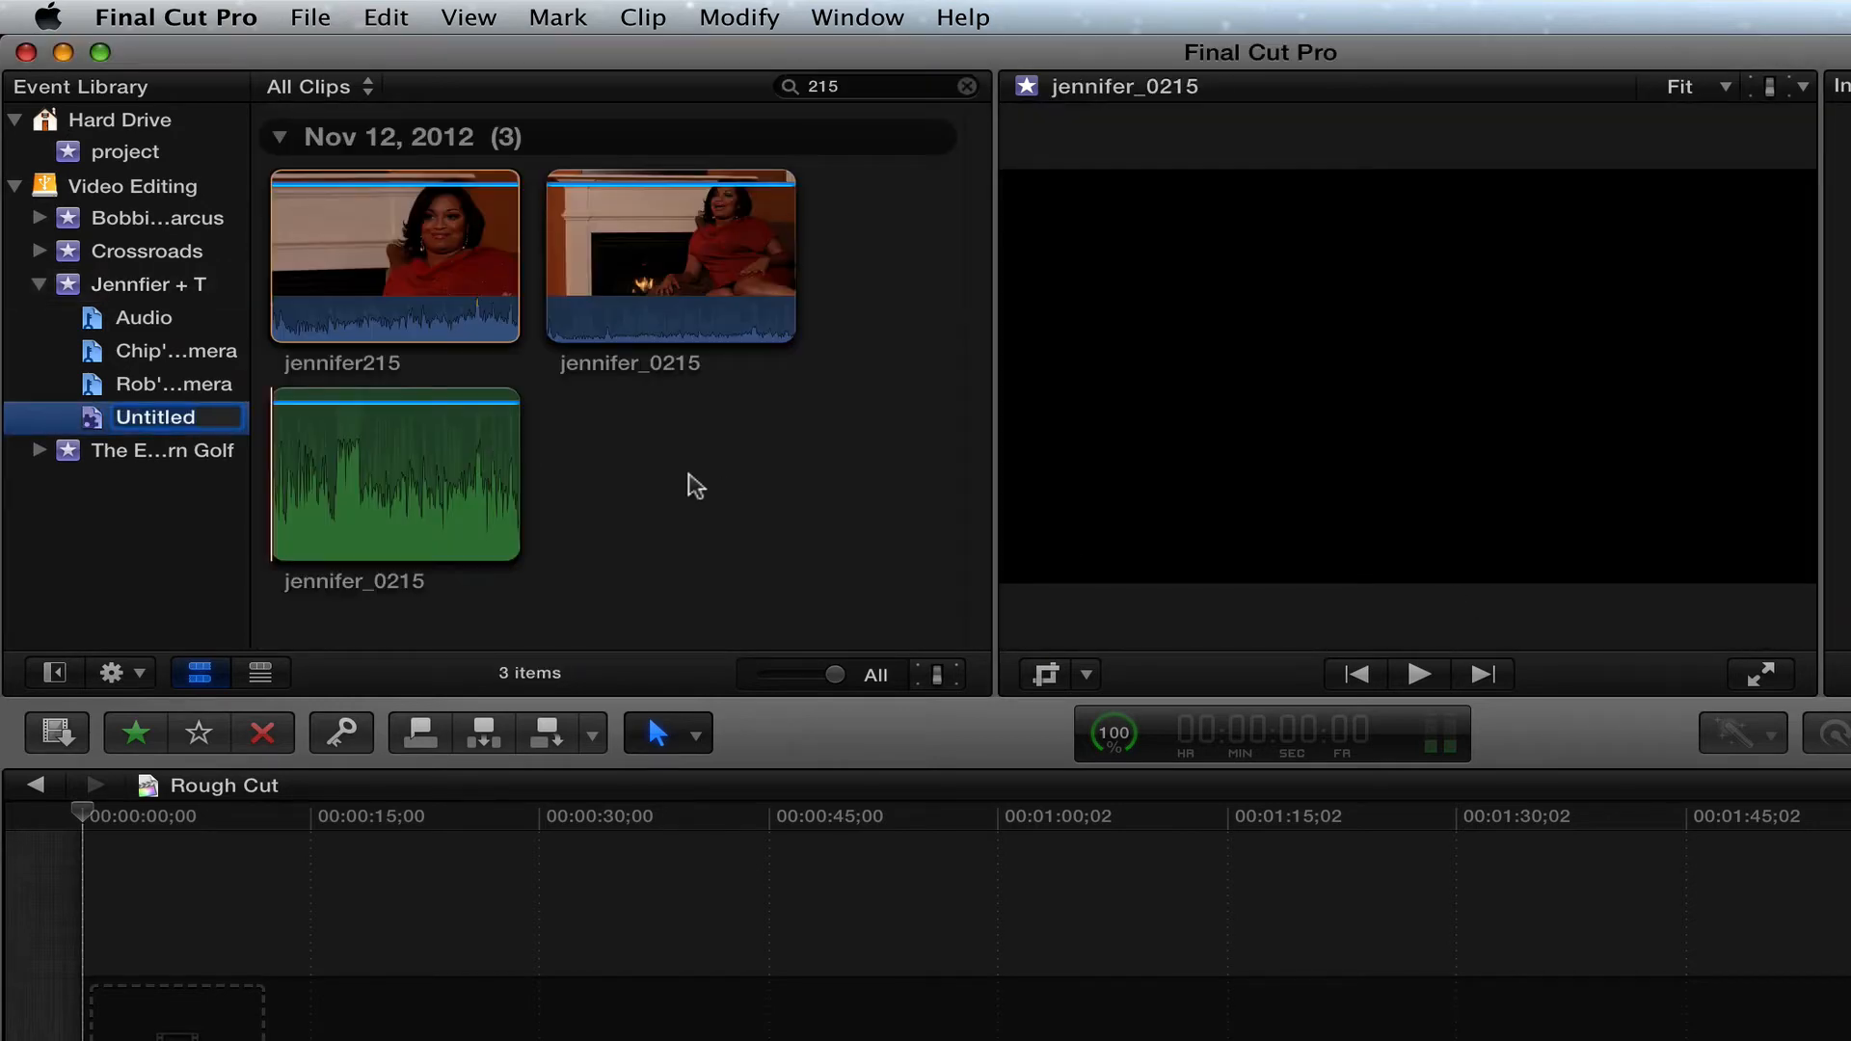
type("Jennifer")
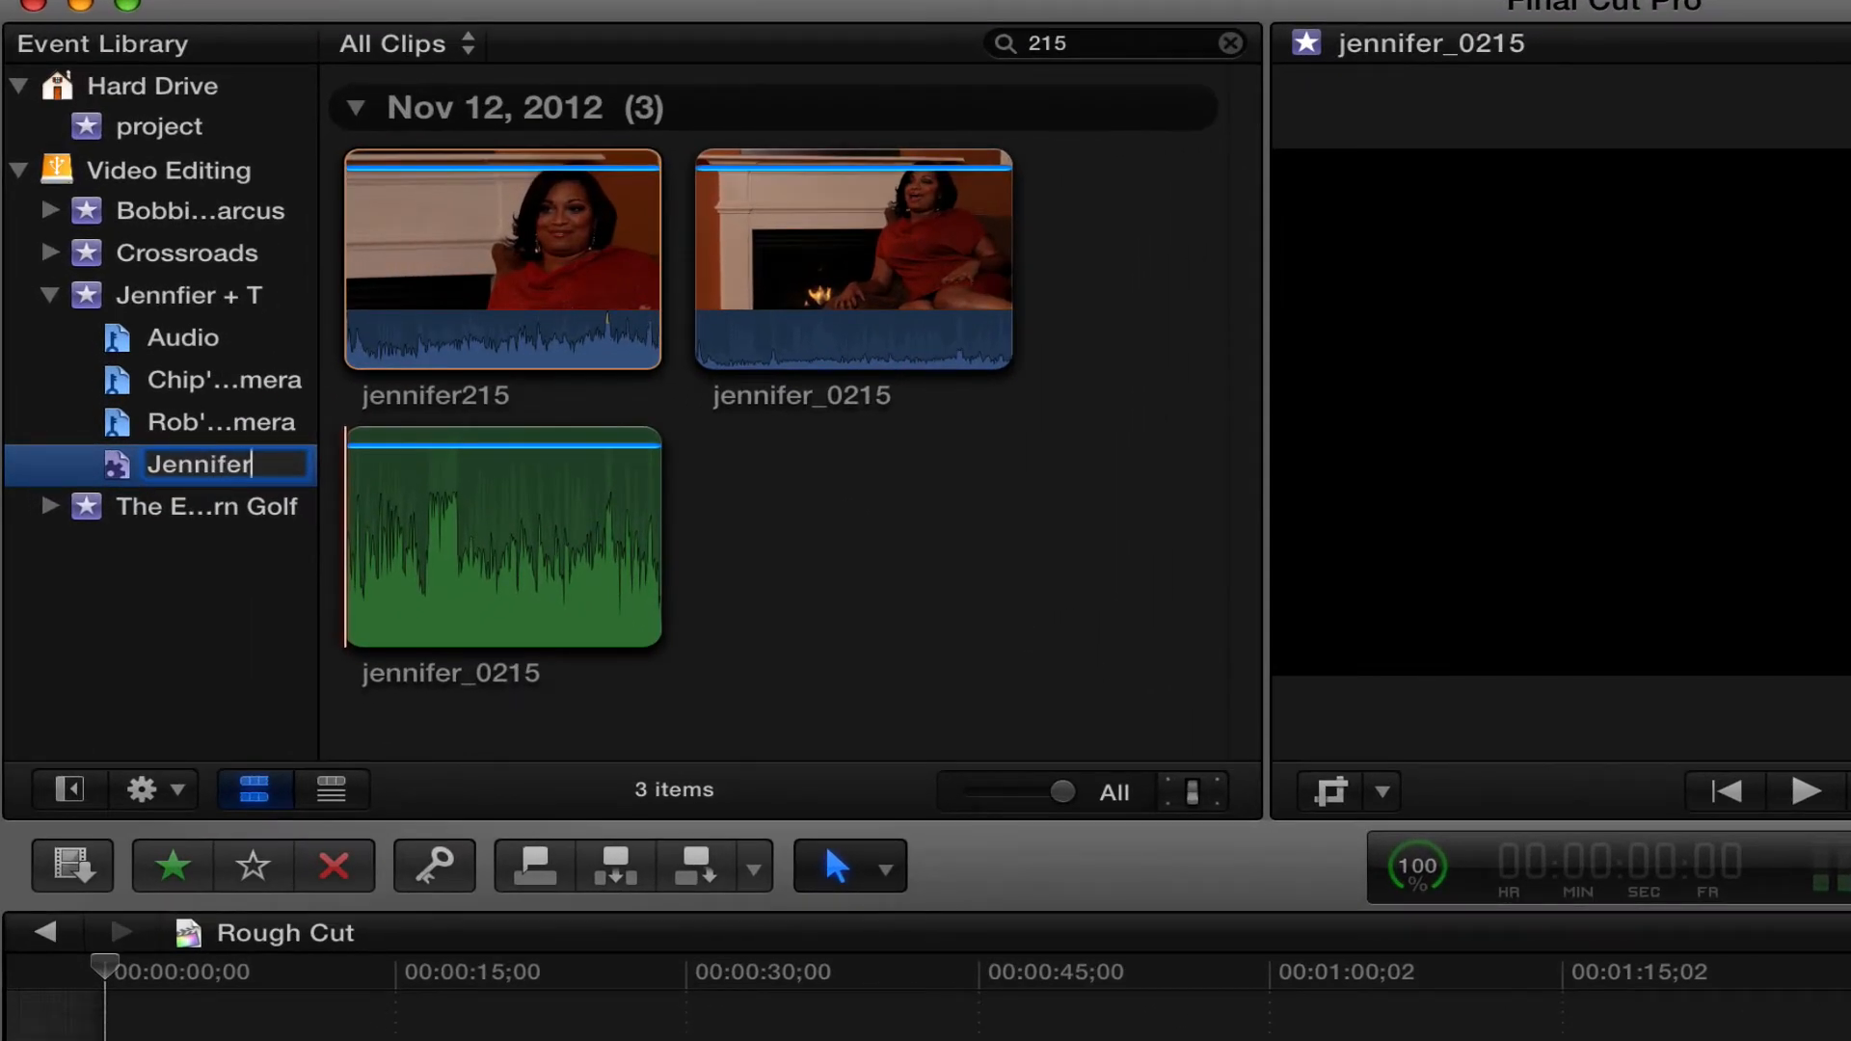
type(" Shot")
key("Return")
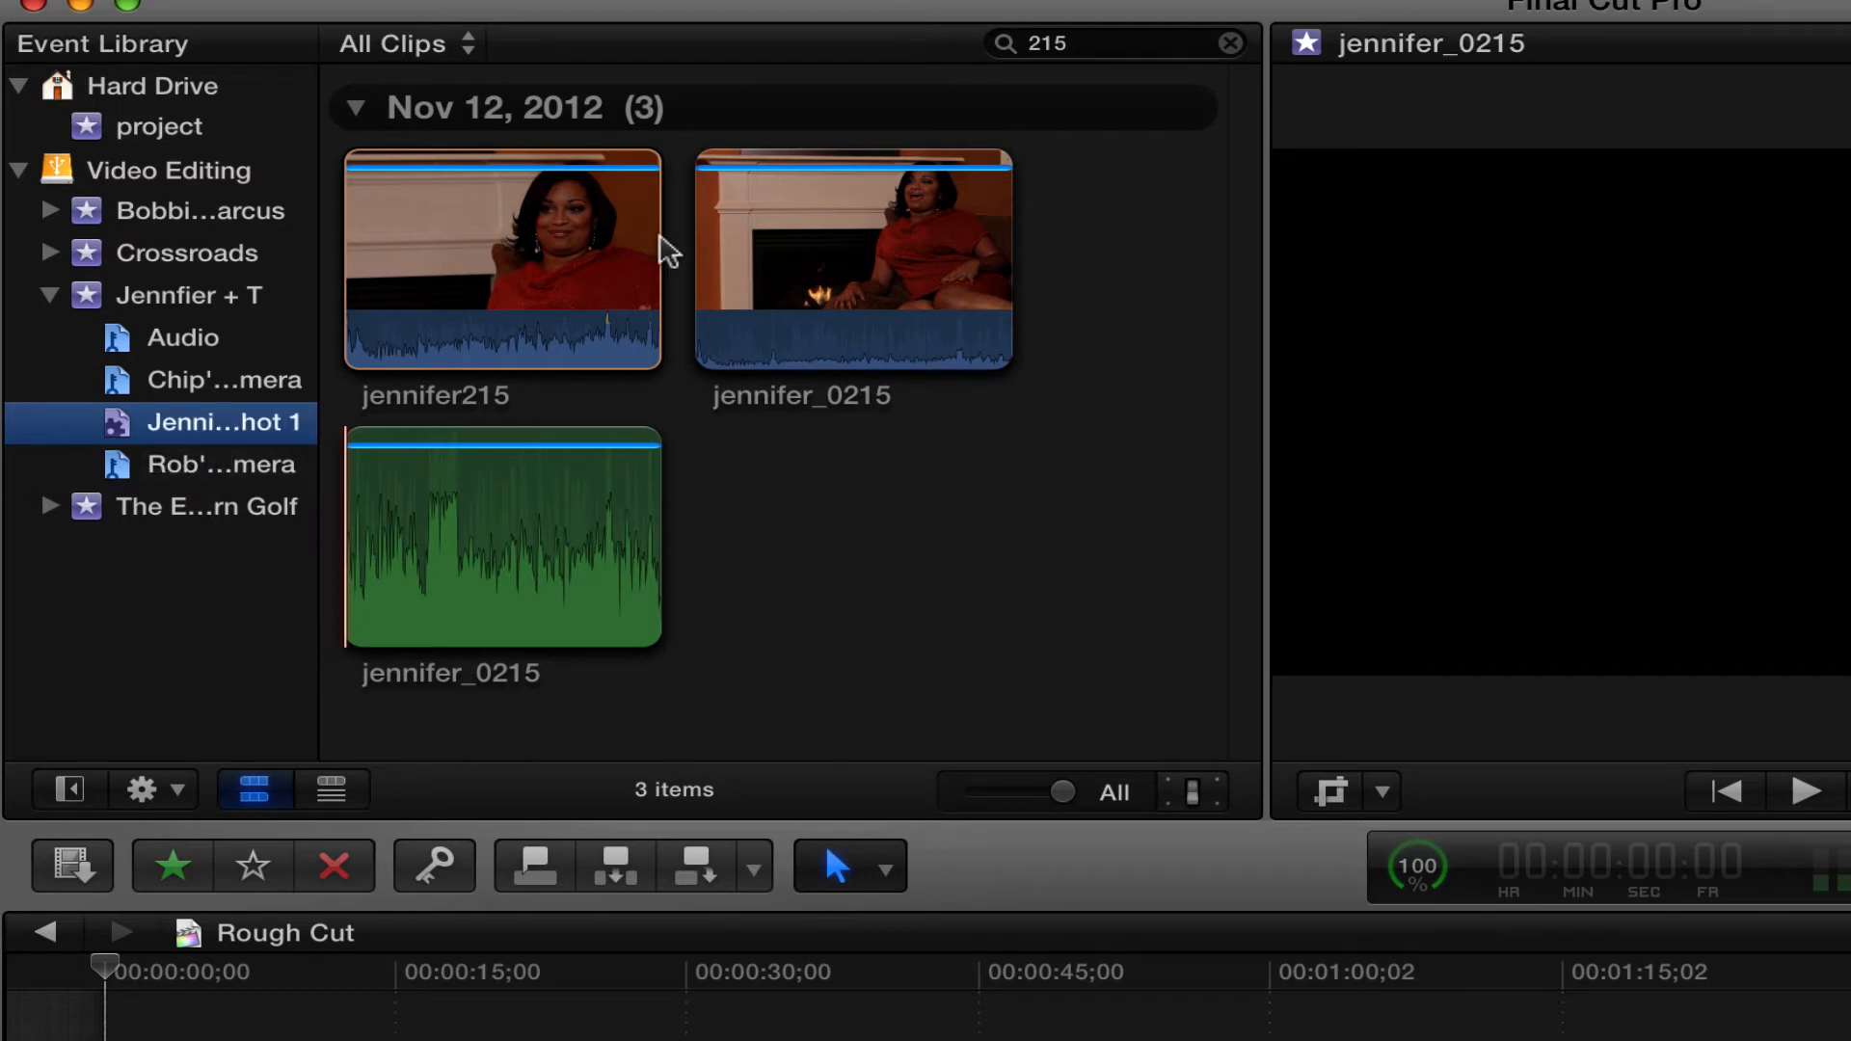
left_click(880, 529)
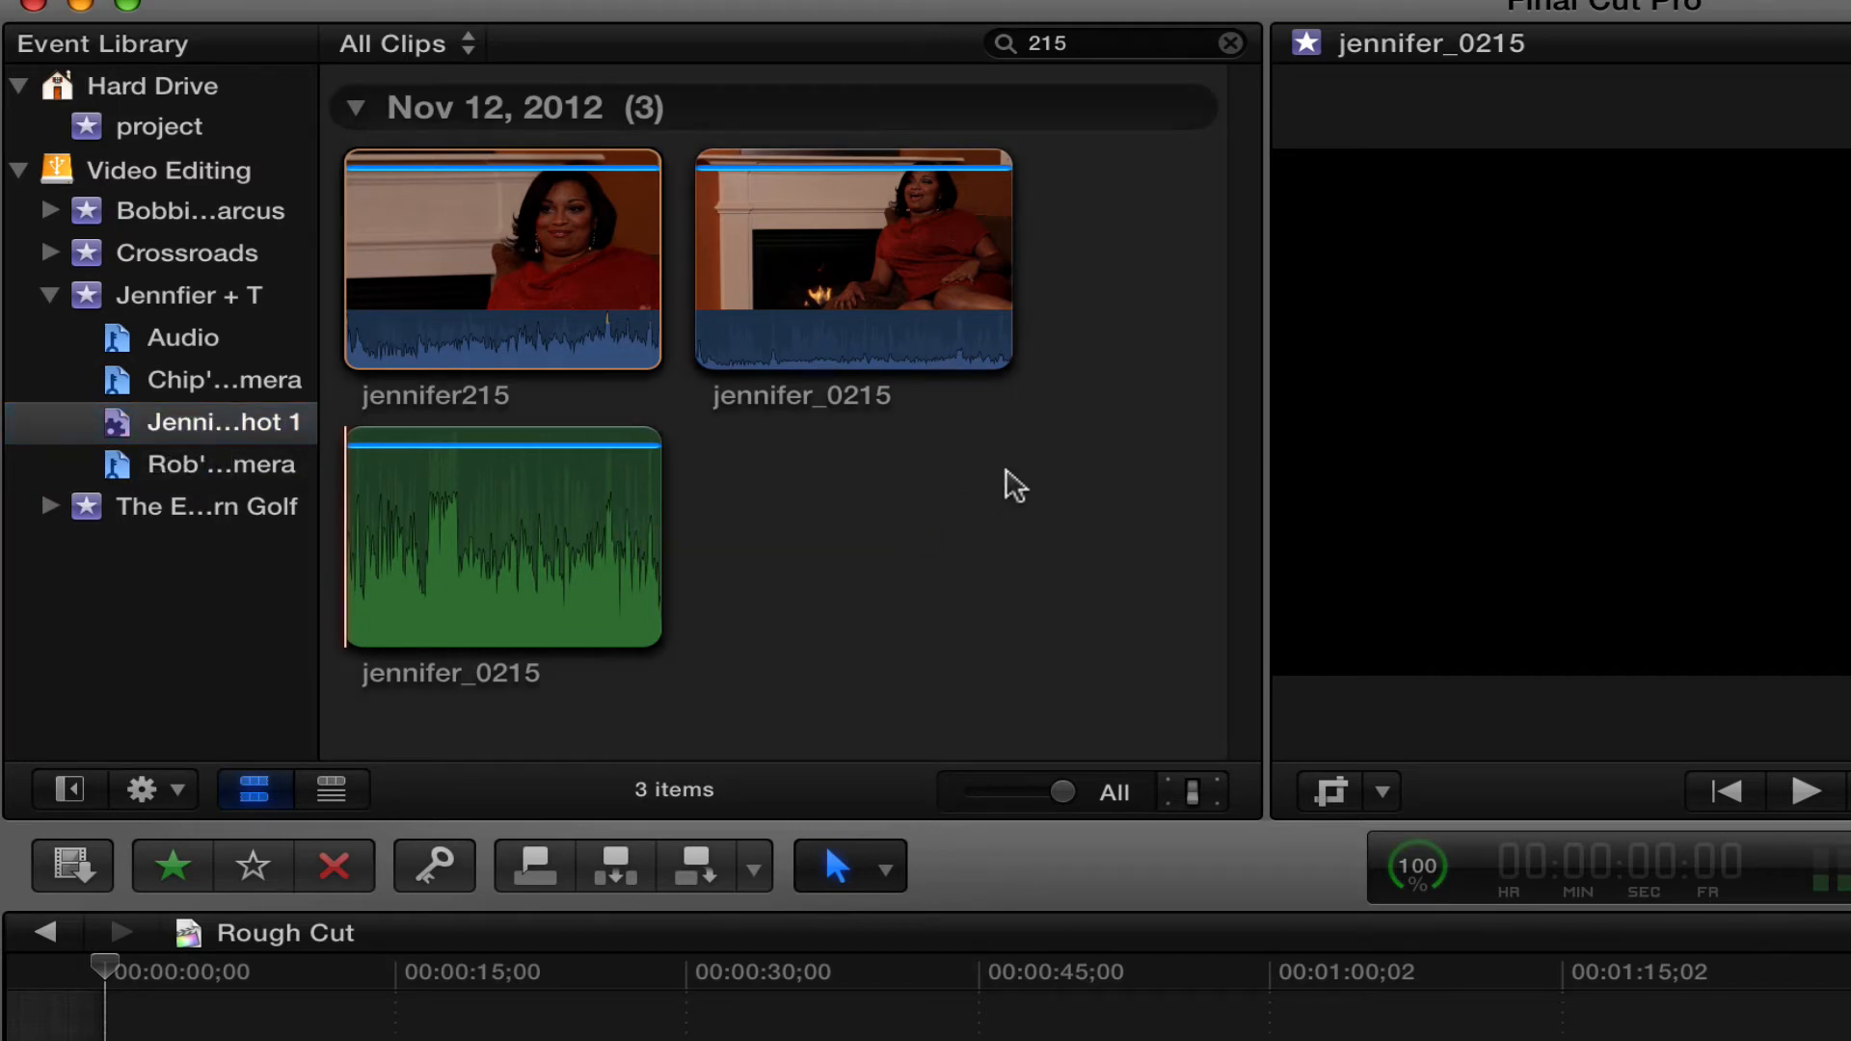
Step: Clear the 215 search for the whole event and preview the piano clips RRR_6227 and RRR_6228
left_click(249, 301)
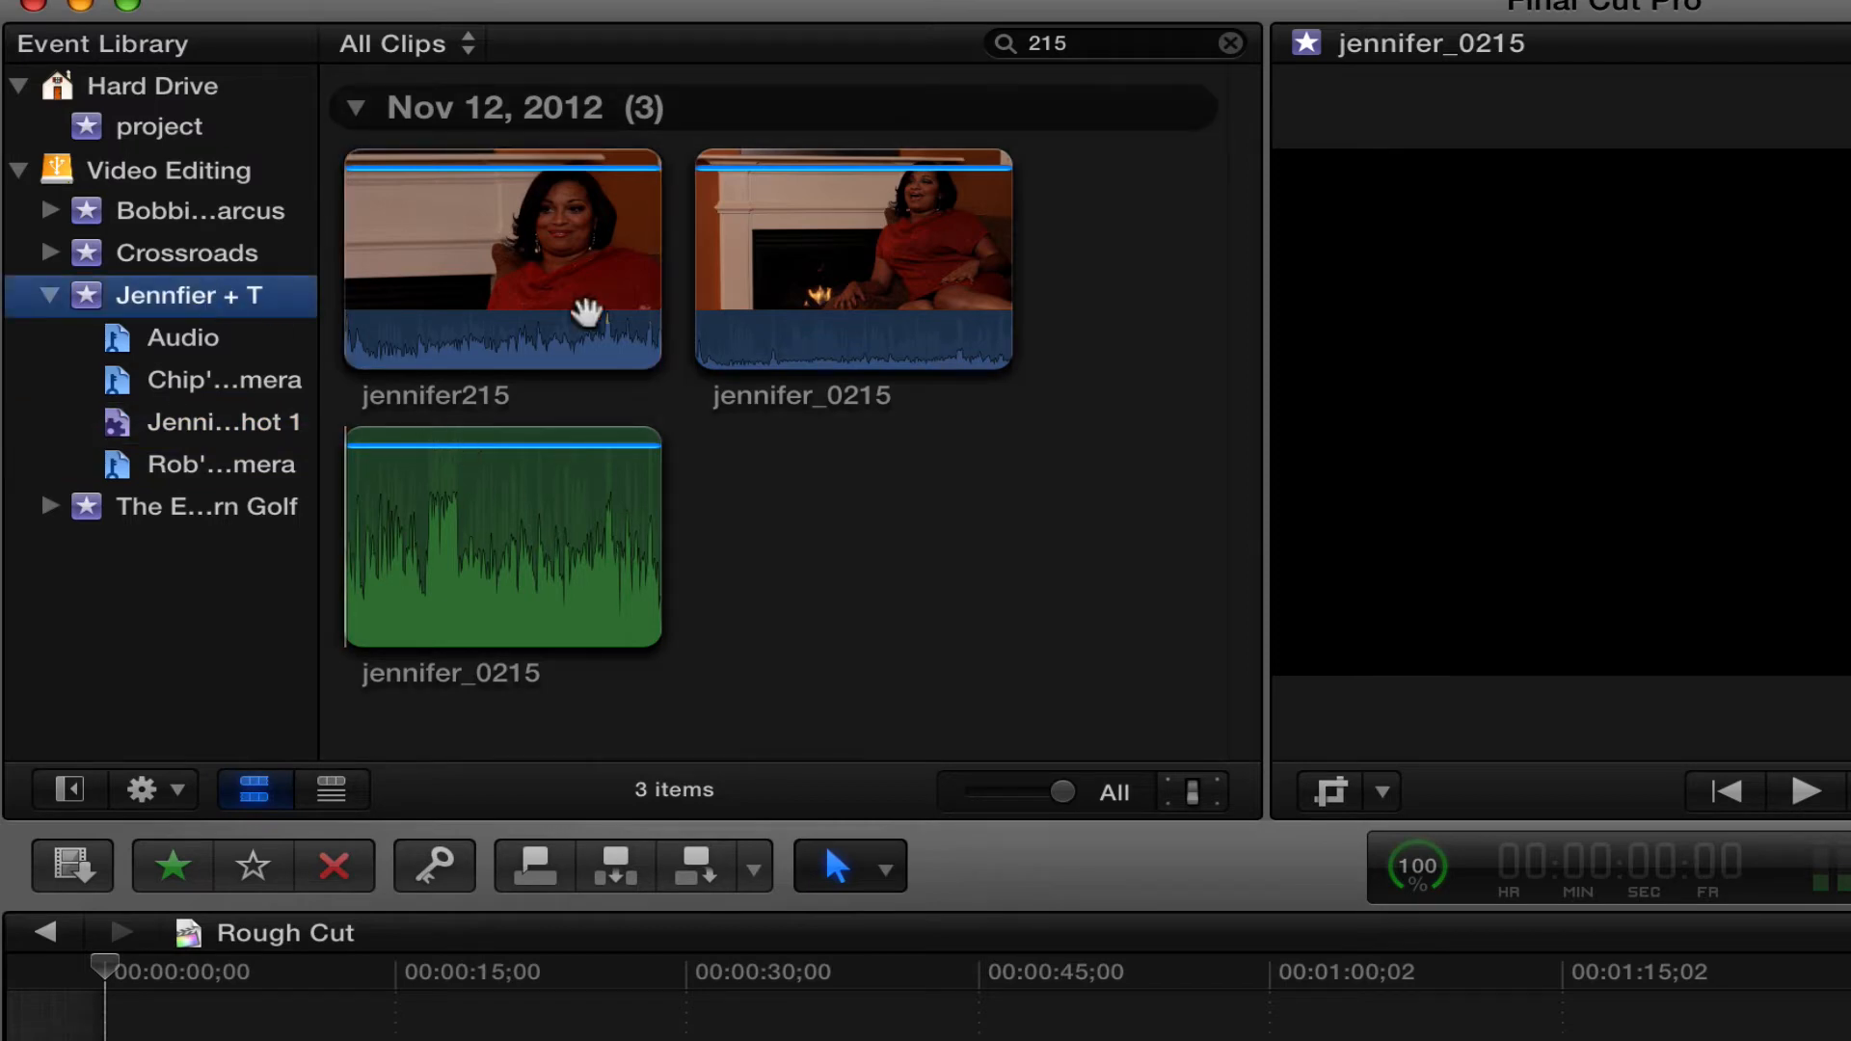
left_click(1231, 42)
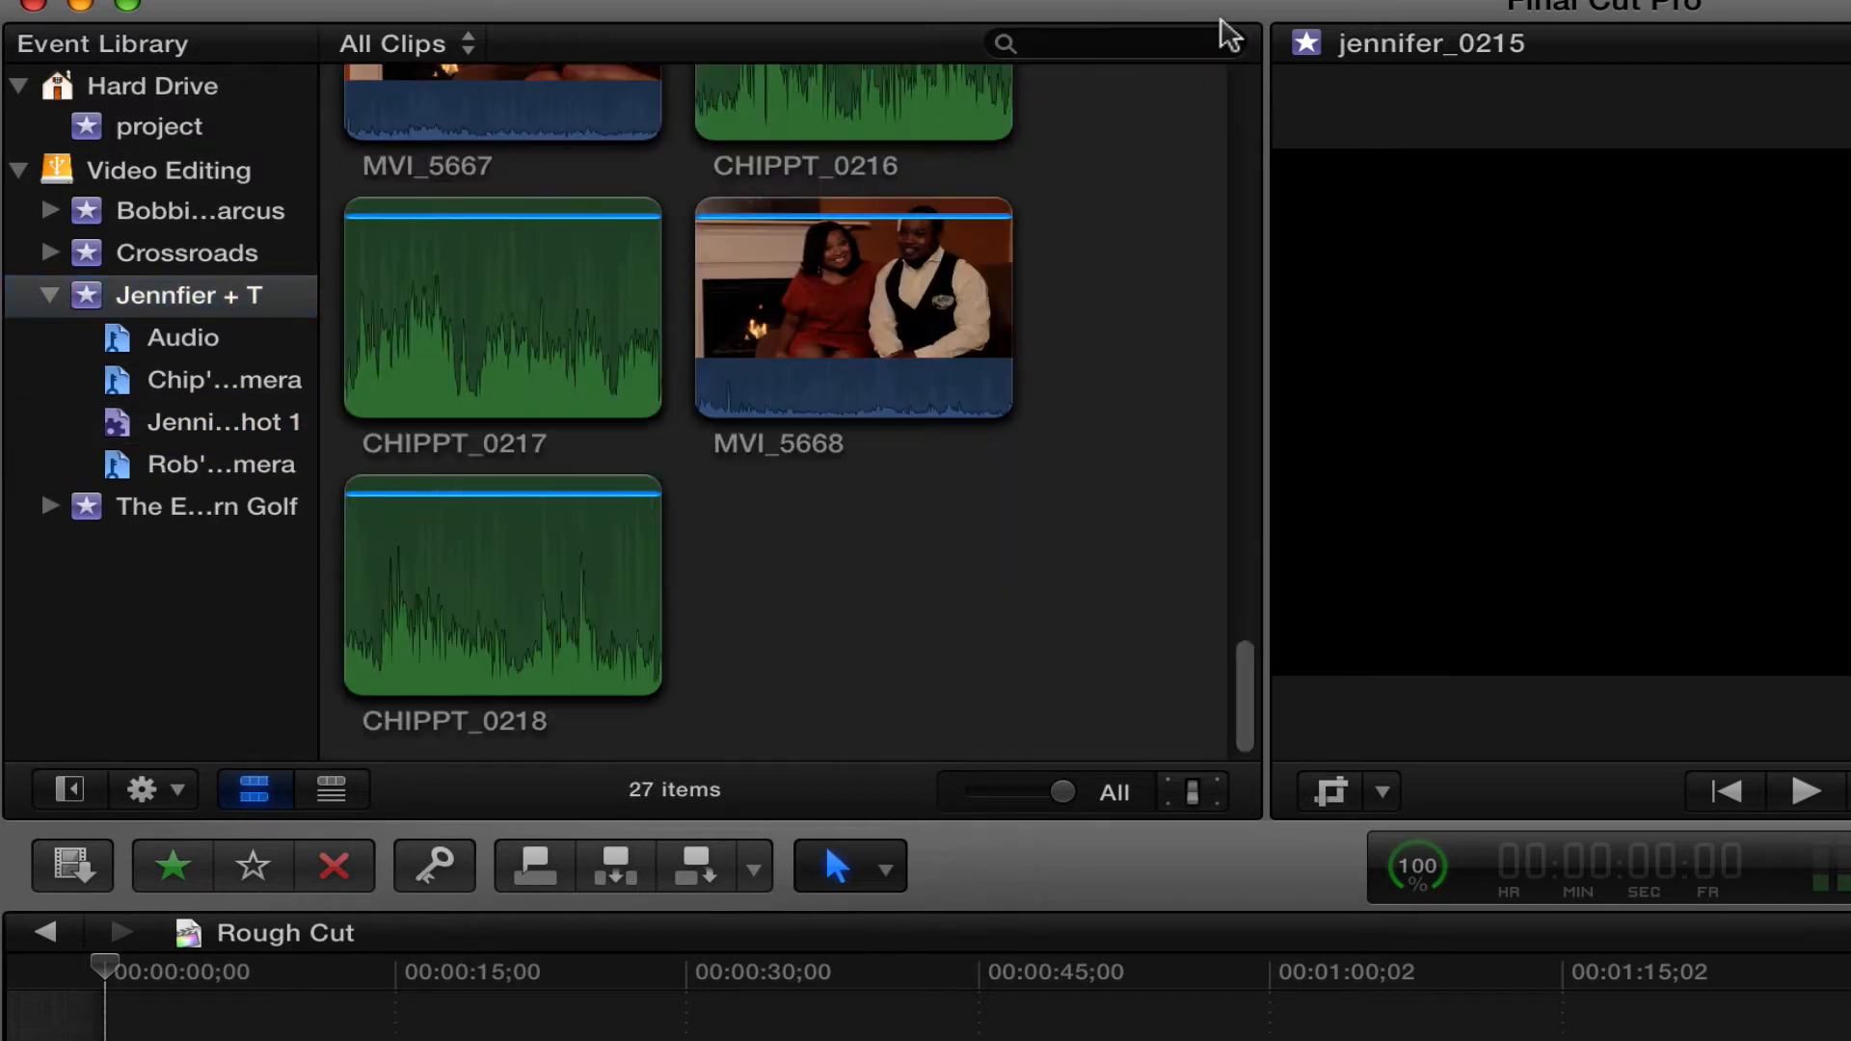
left_click_drag(1237, 696, 1111, 170)
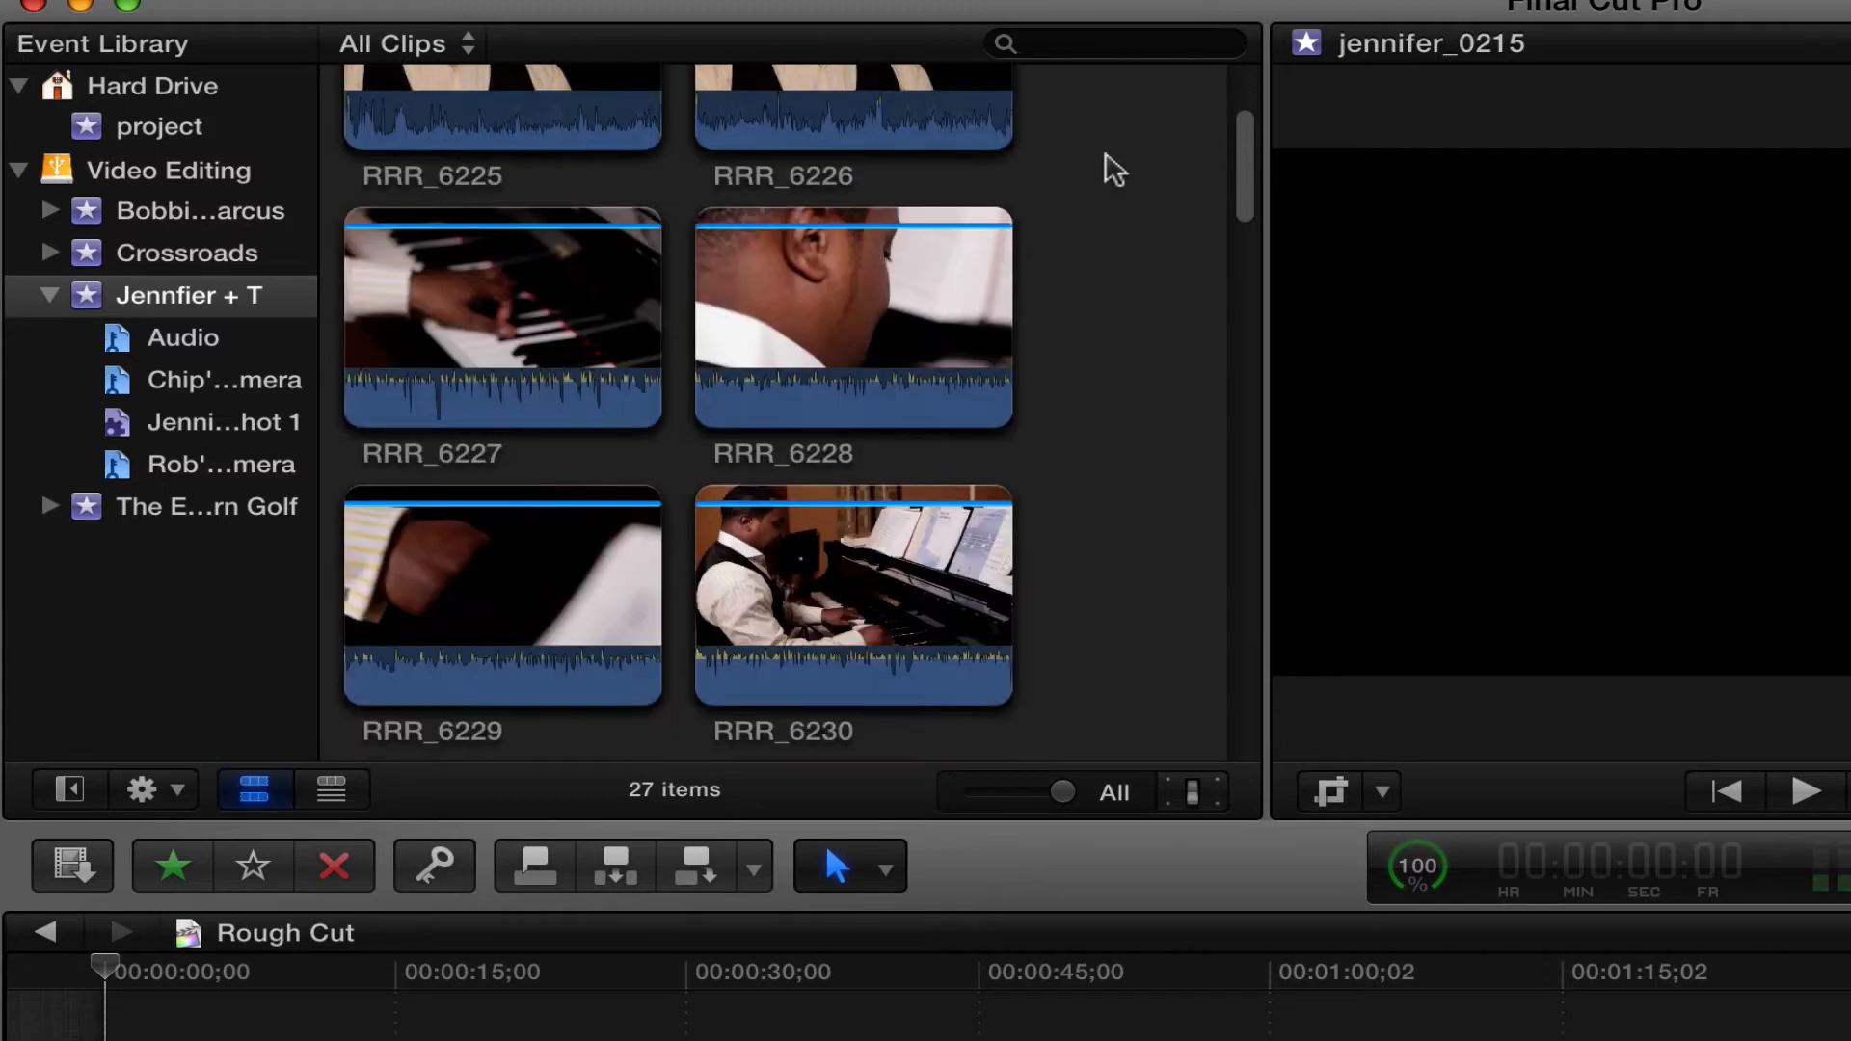
left_click(792, 319)
left_click(579, 318)
left_click(733, 405)
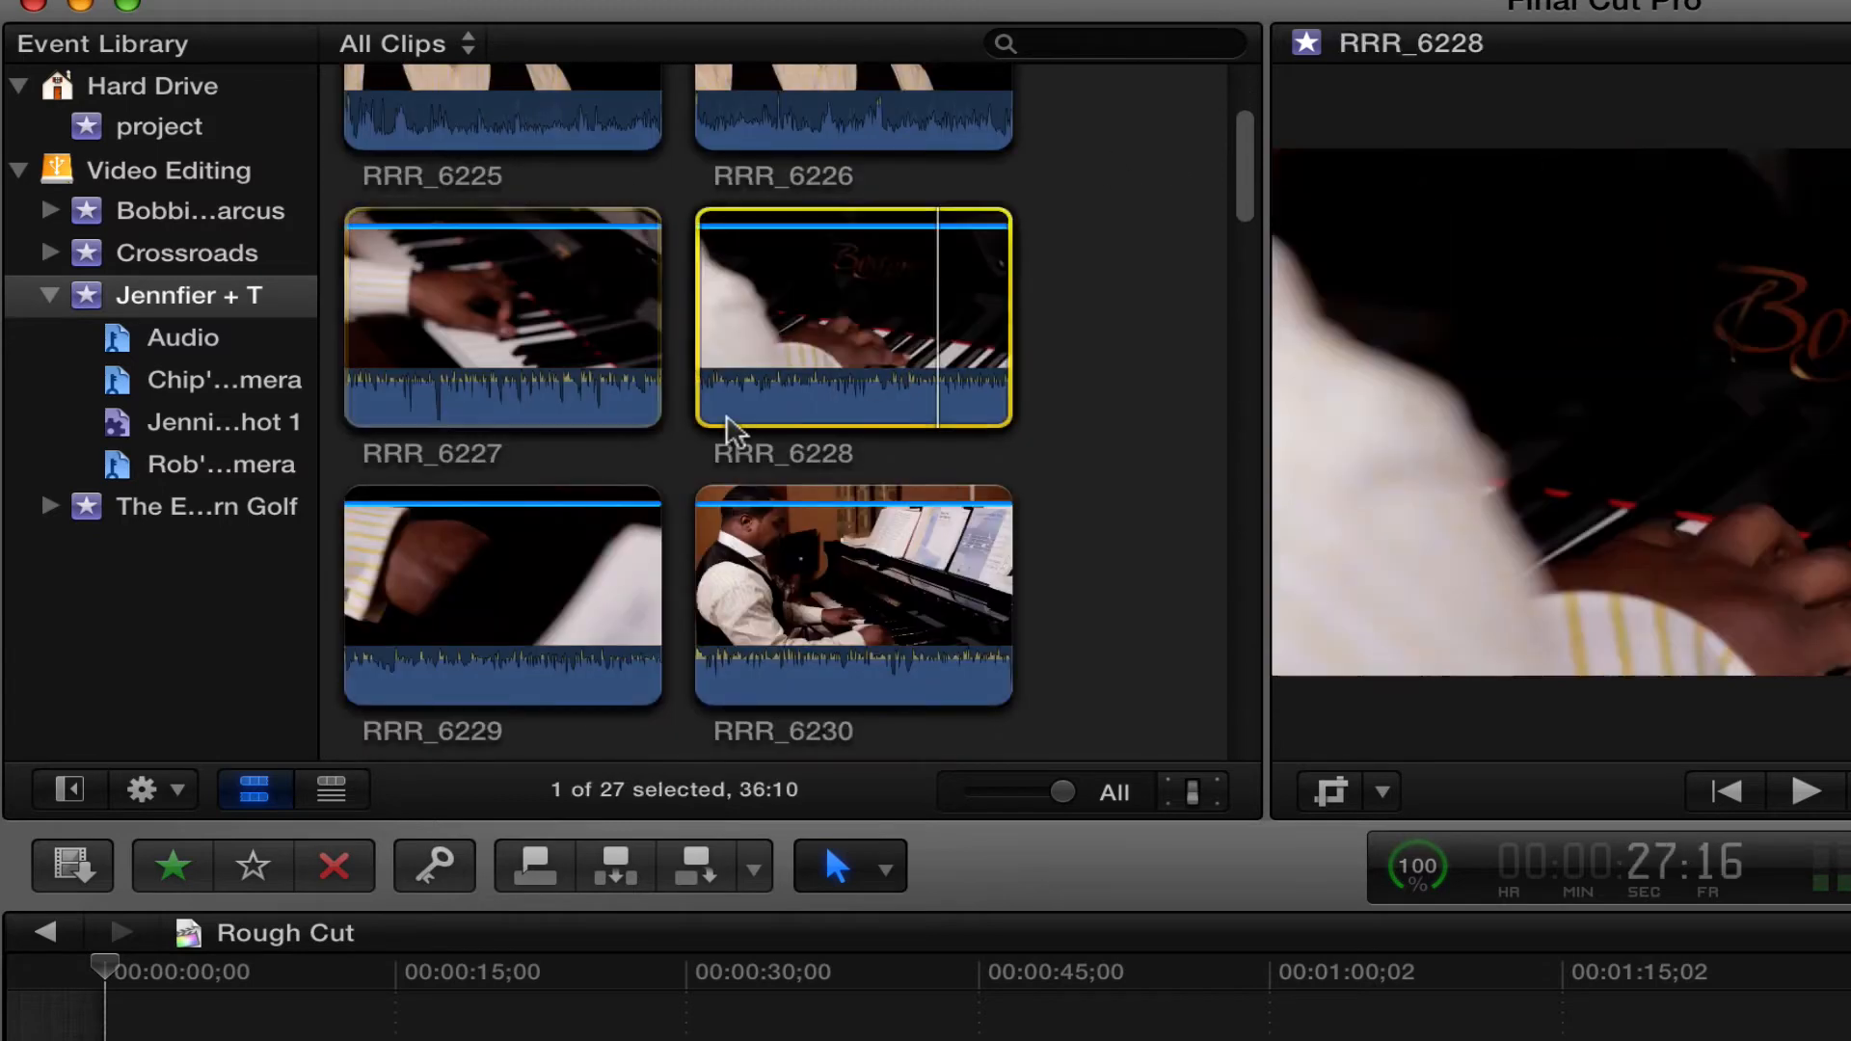
Step: Create an audio-synchronized multicam clip from all clips in the "Shot 1" smart collection, giving it the collection's name and automatic angle settings
left_click(206, 430)
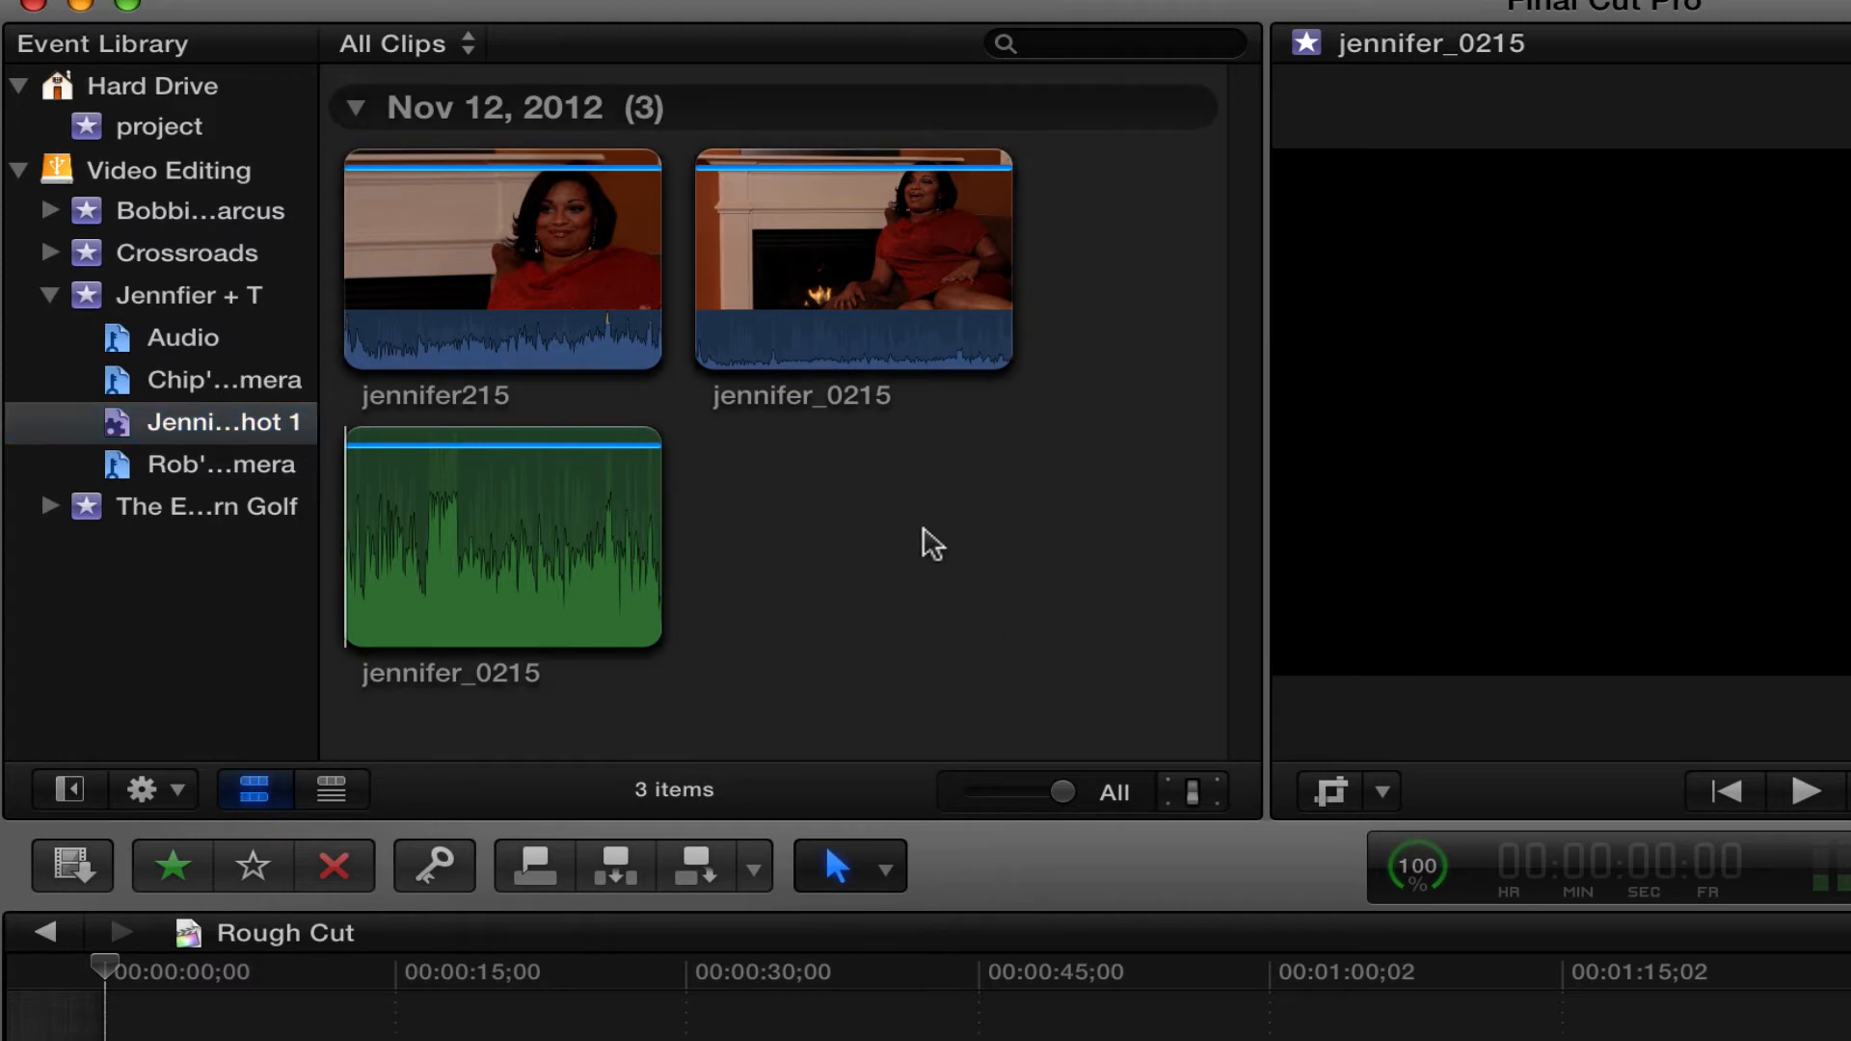
left_click_drag(931, 538, 347, 186)
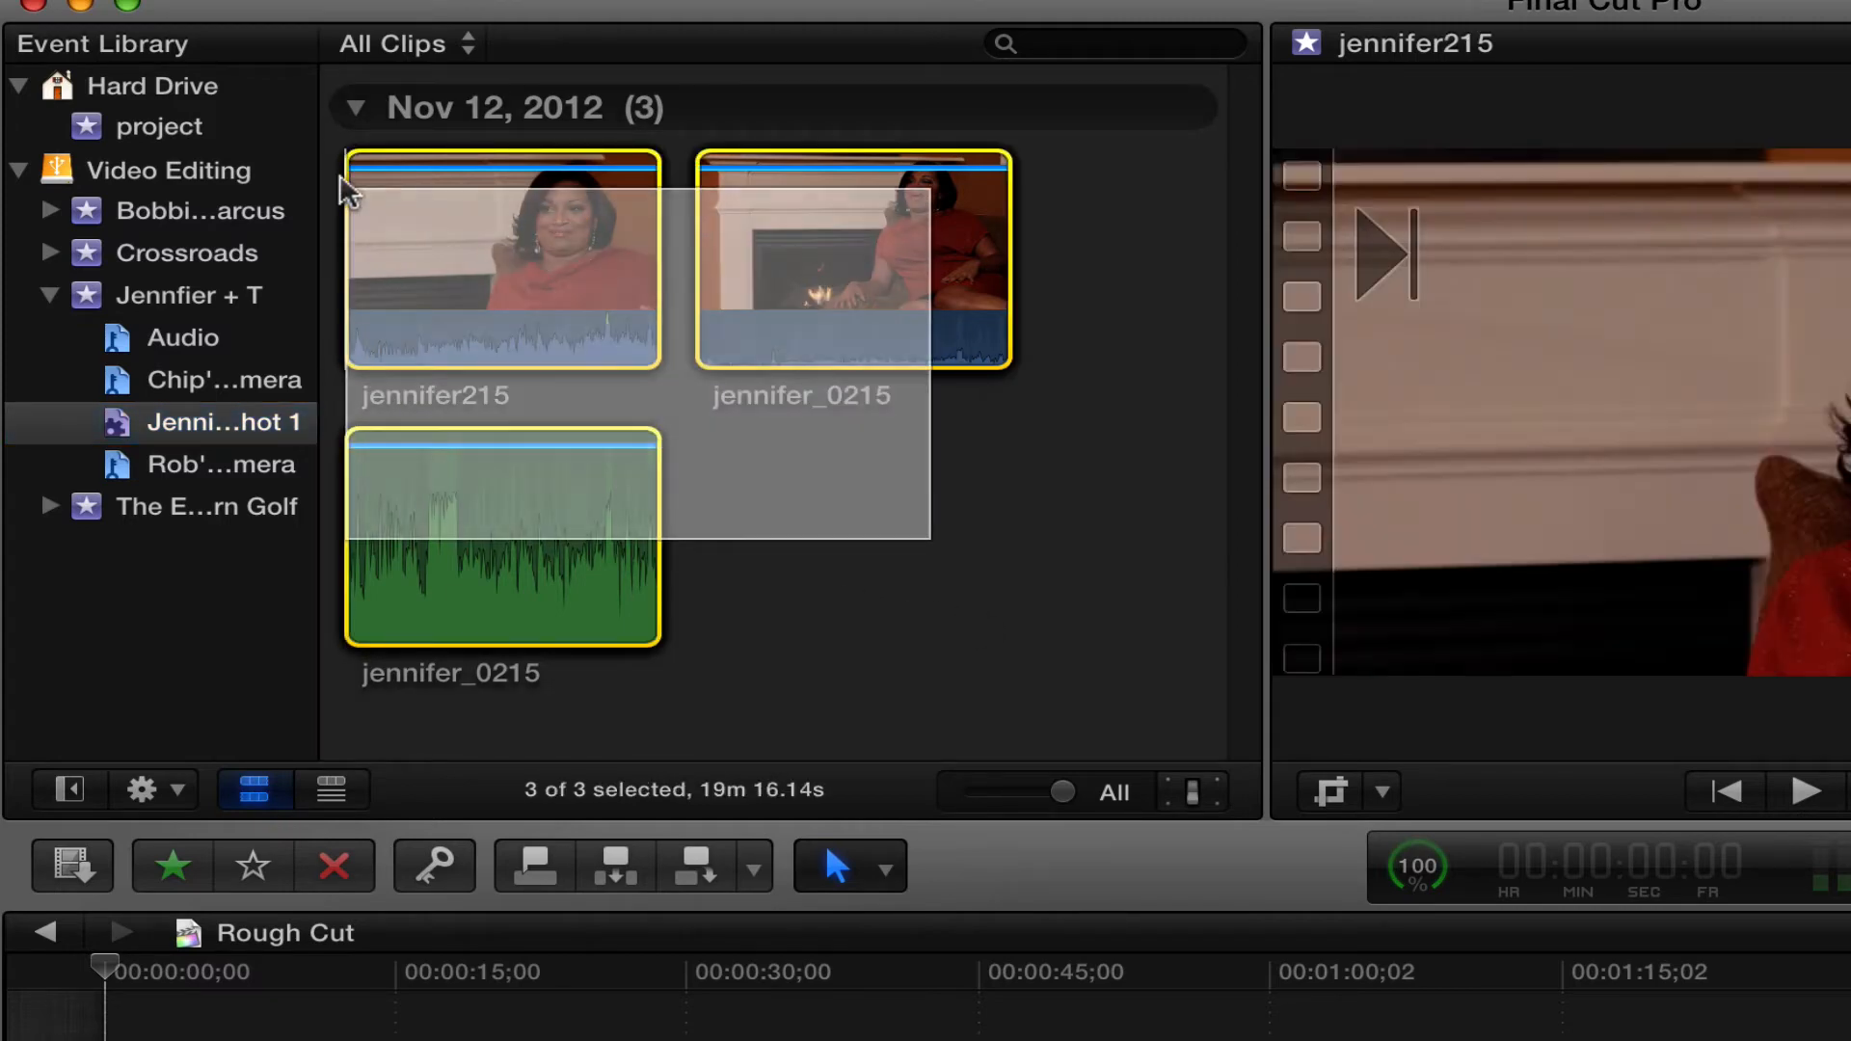
right_click(463, 222)
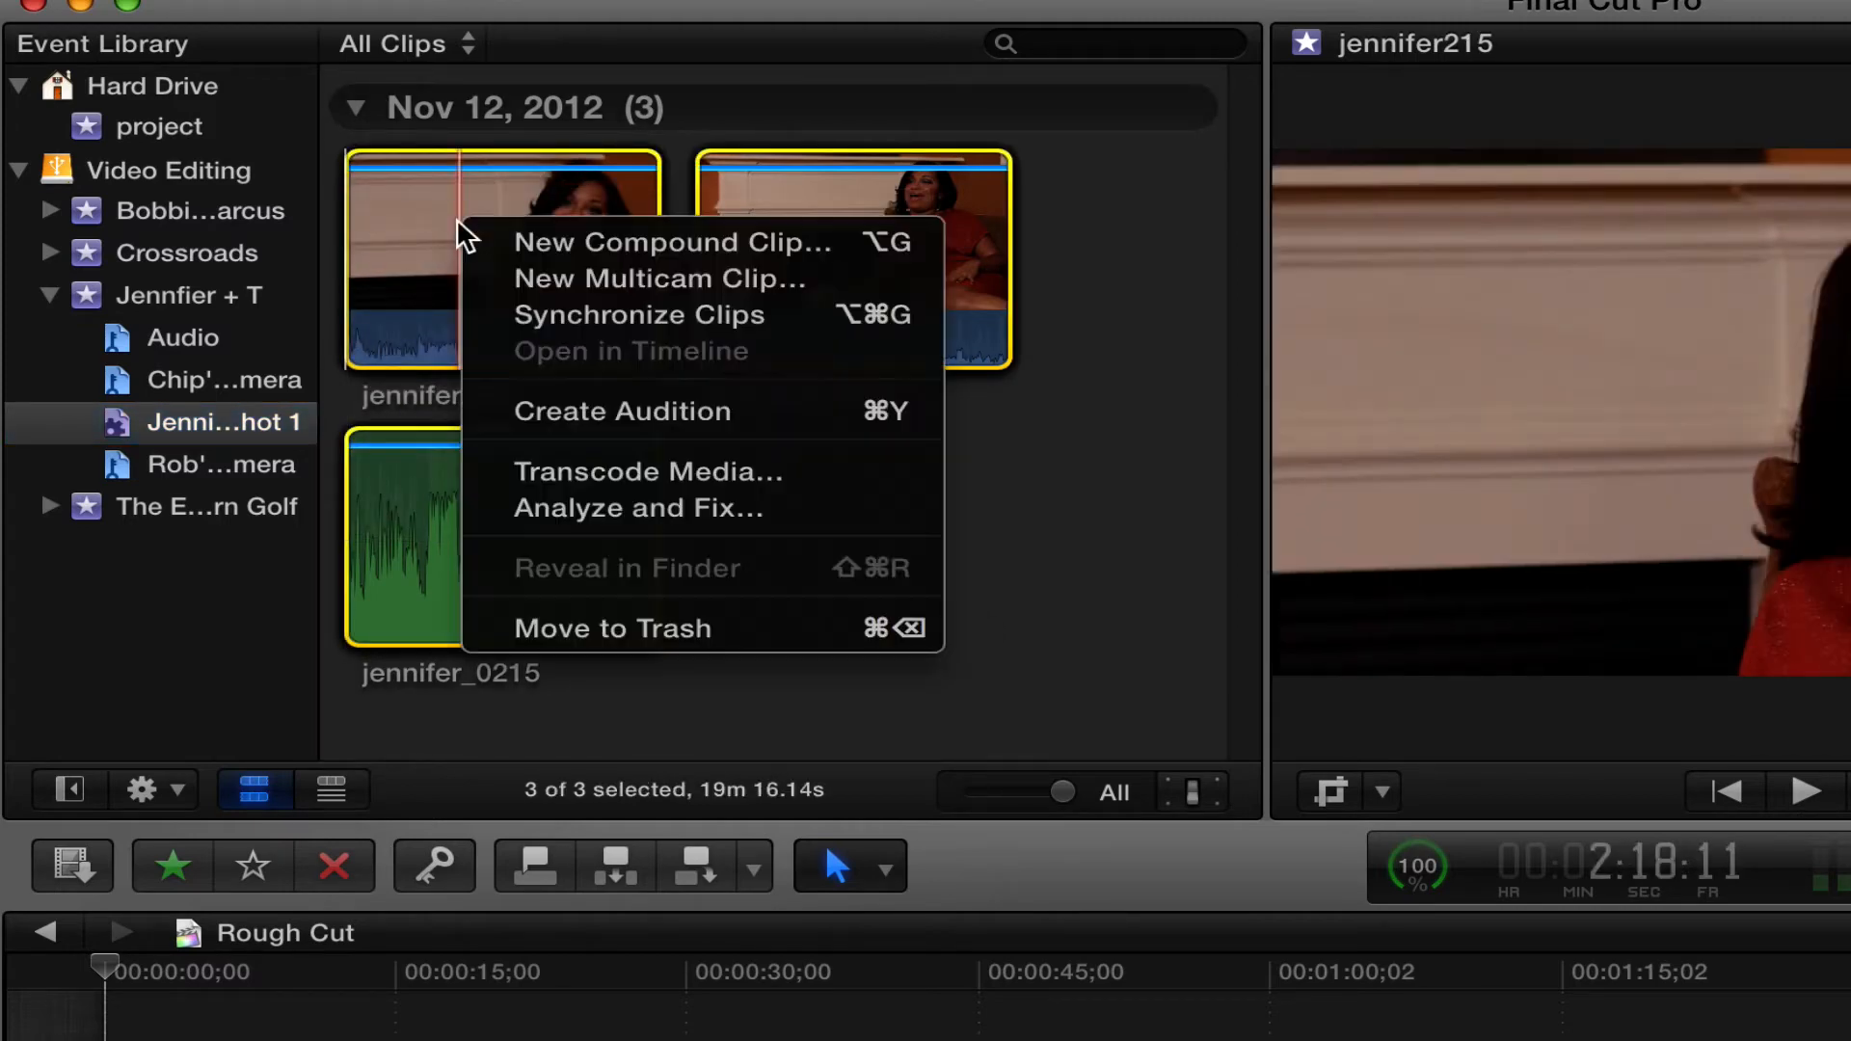
left_click(545, 280)
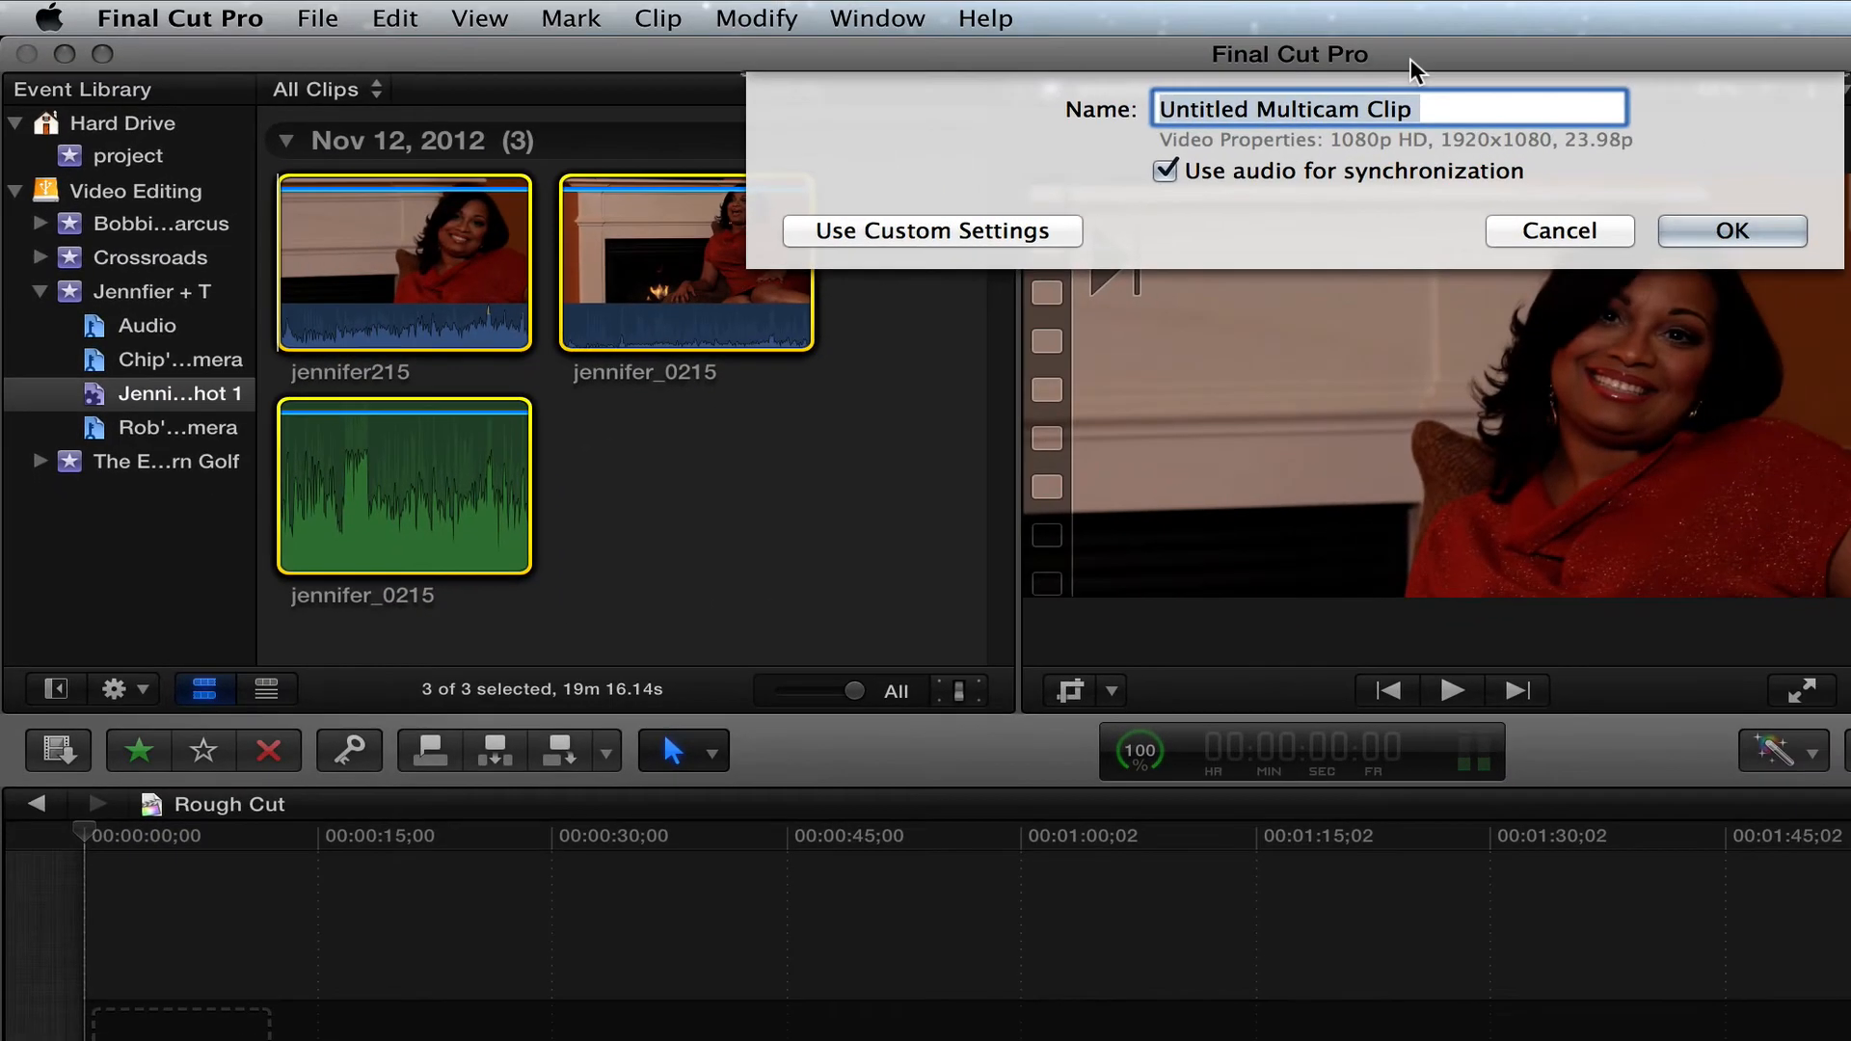
type("Jennifer ")
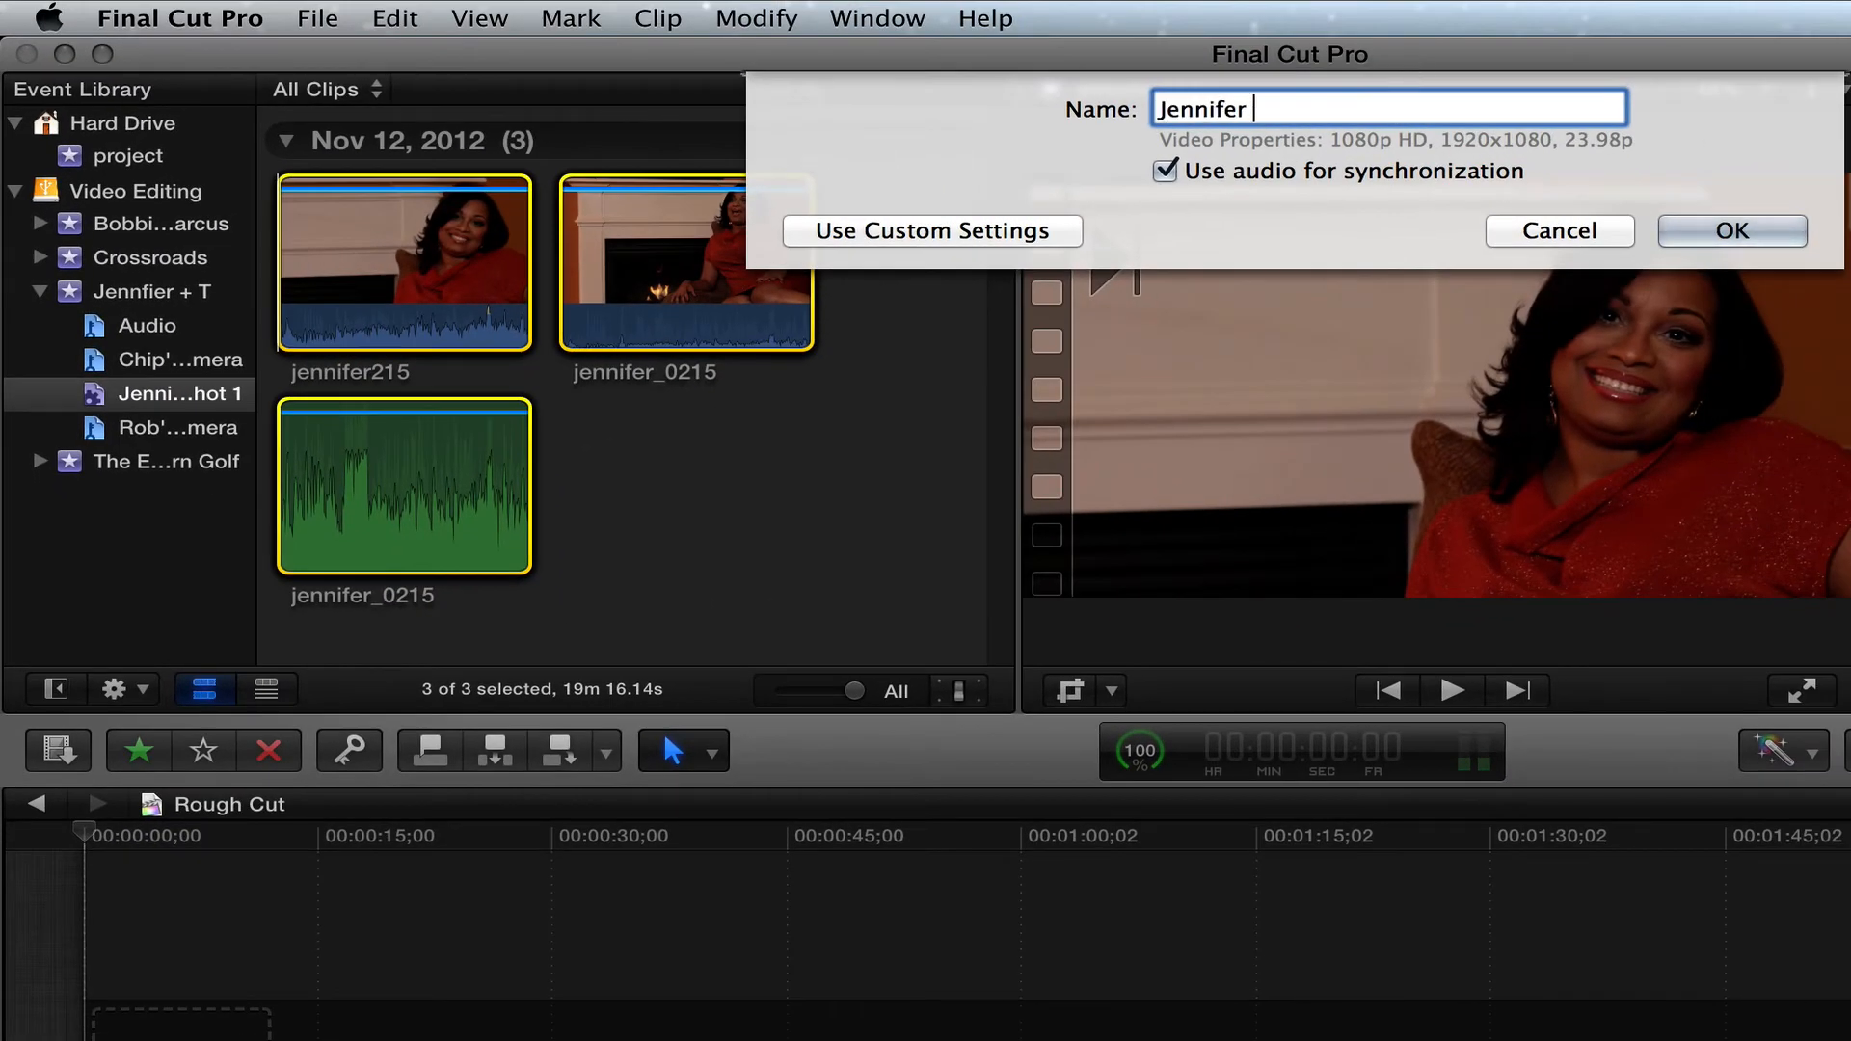
type("Shot 1")
left_click(985, 230)
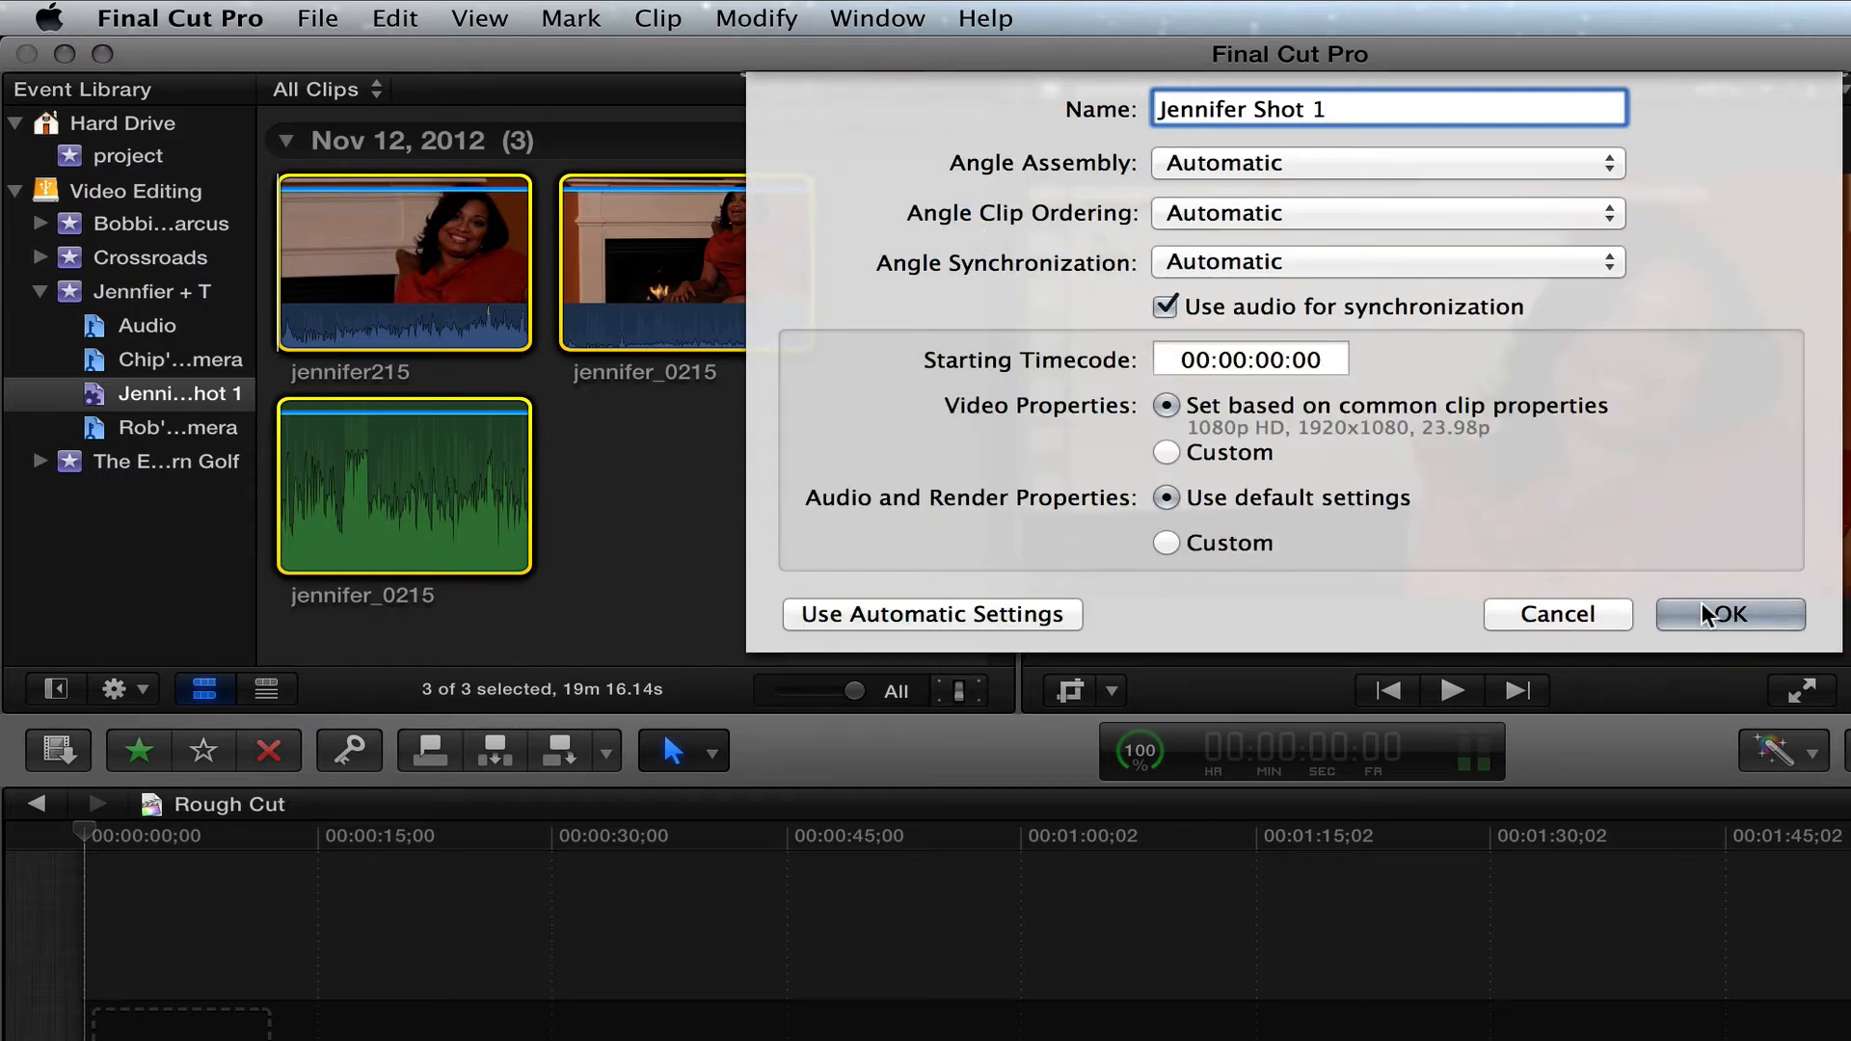
left_click(1704, 614)
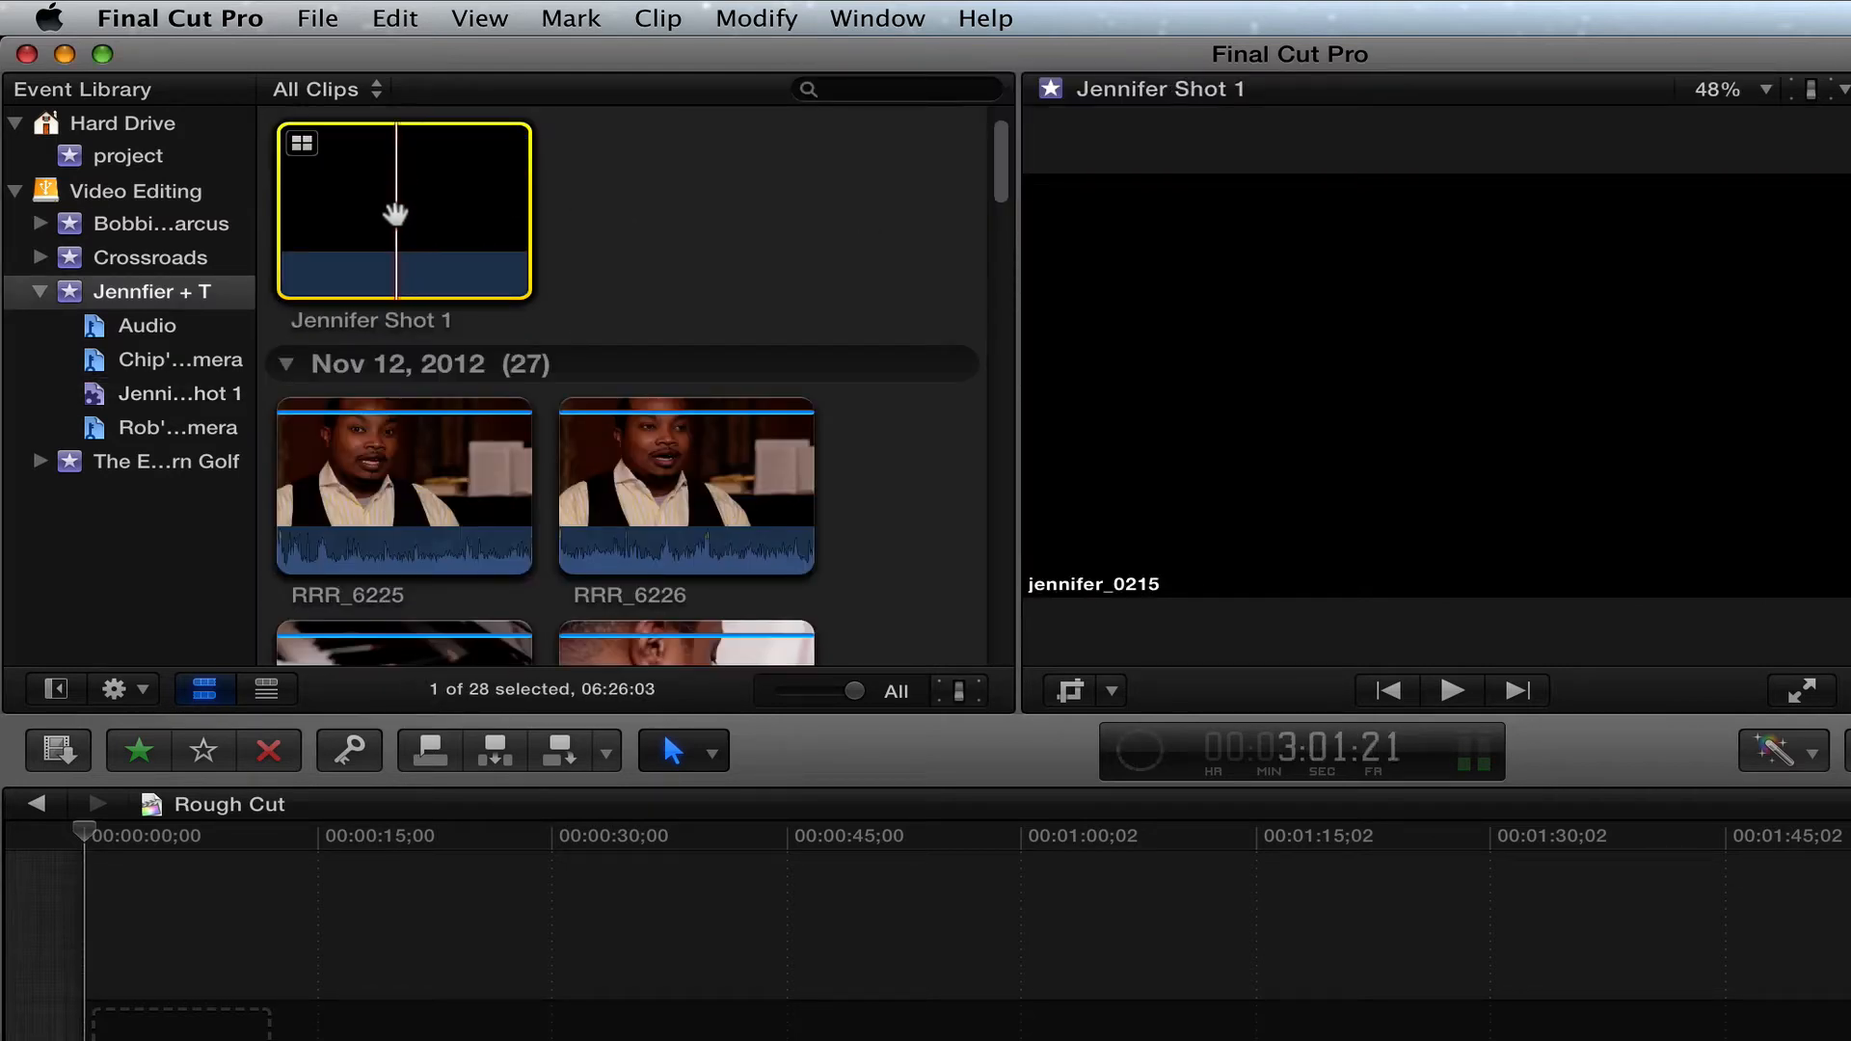
Step: Add 215 to the end of the new multicam clip's name
left_click(437, 323)
left_click(473, 328)
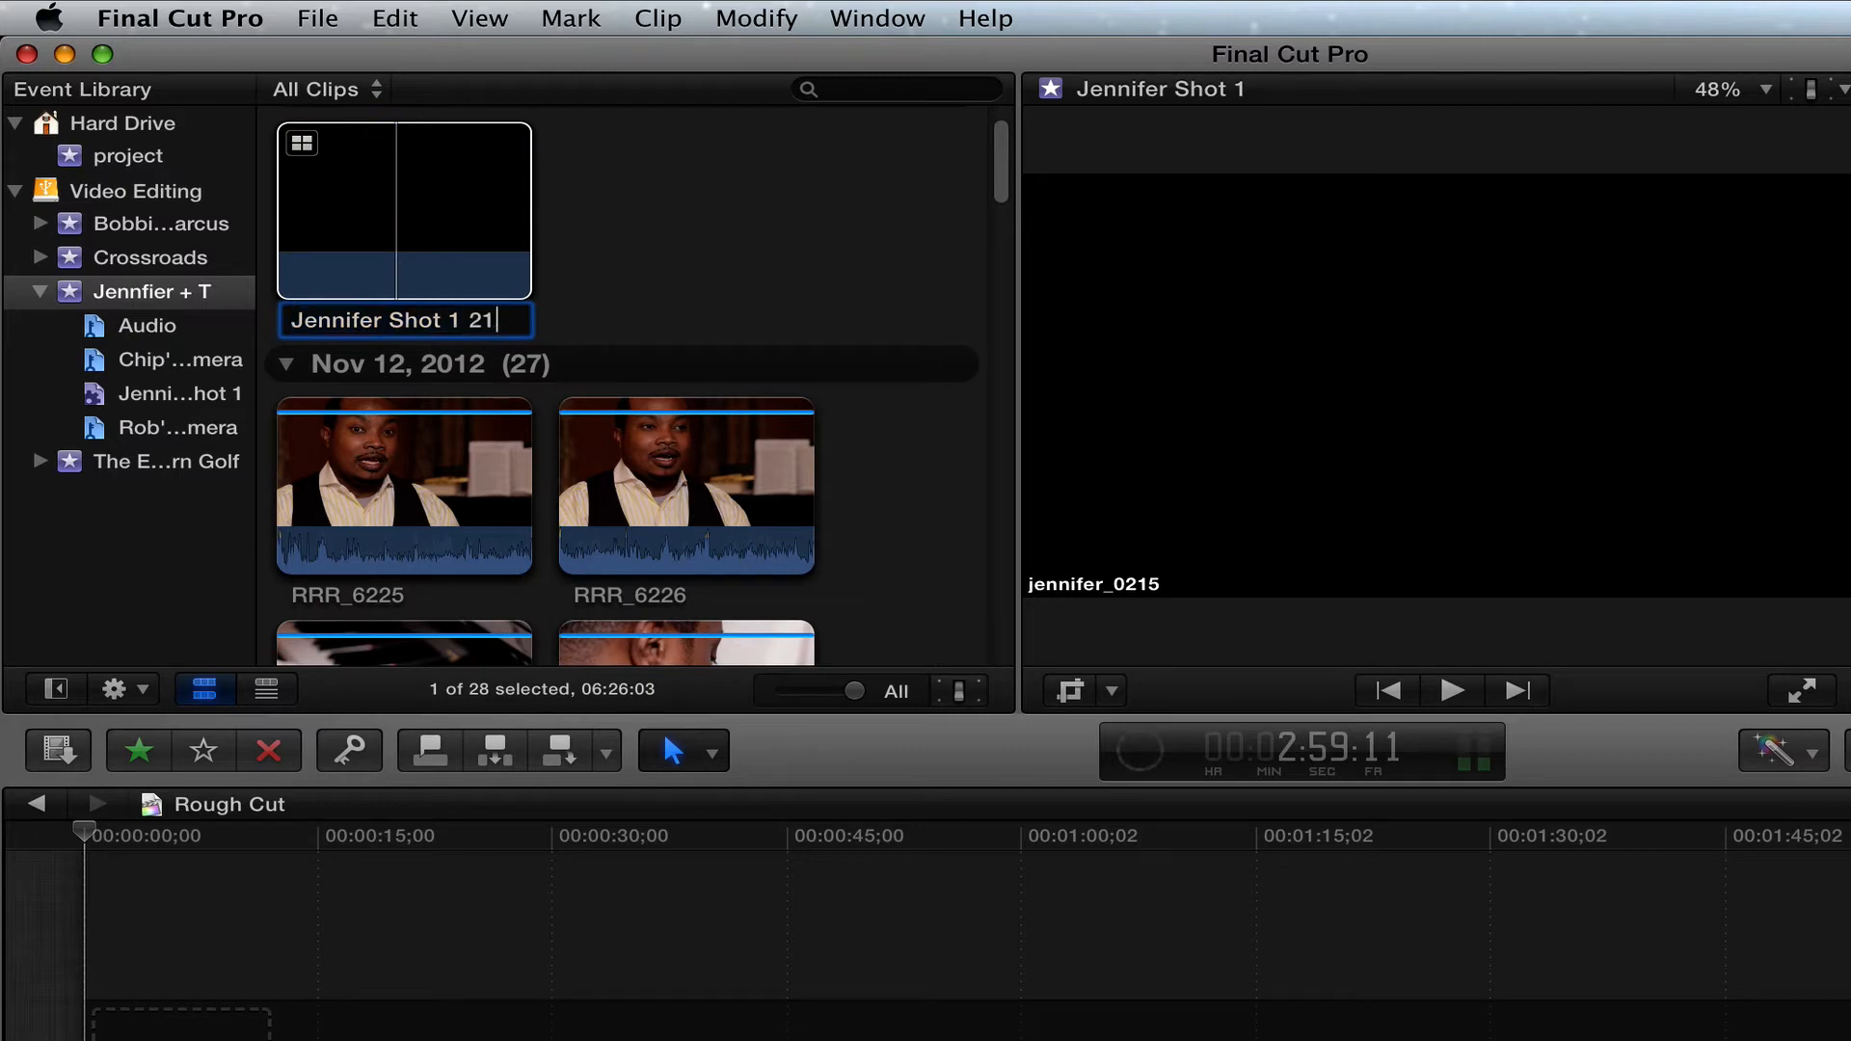
key("Return")
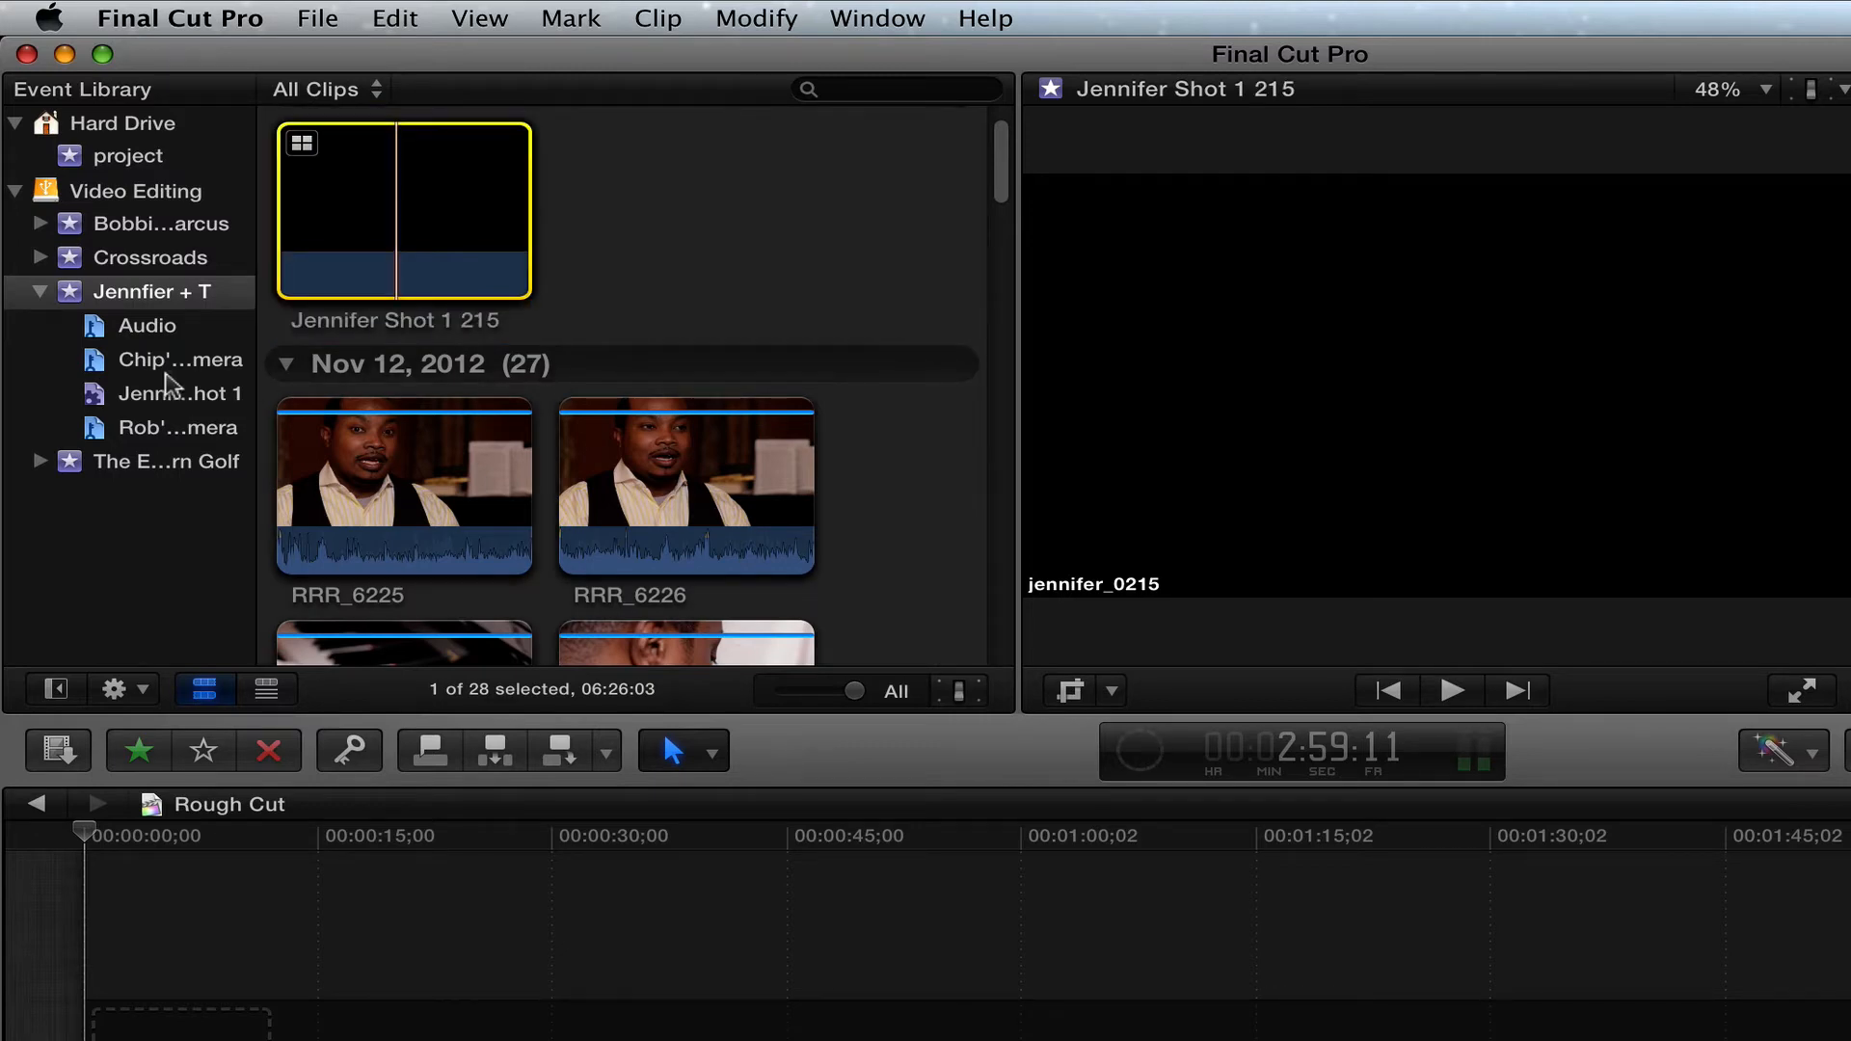
Step: Open the "Shot 1" smart collection, skim the renamed multicam clip at several points and briefly play it
left_click(169, 395)
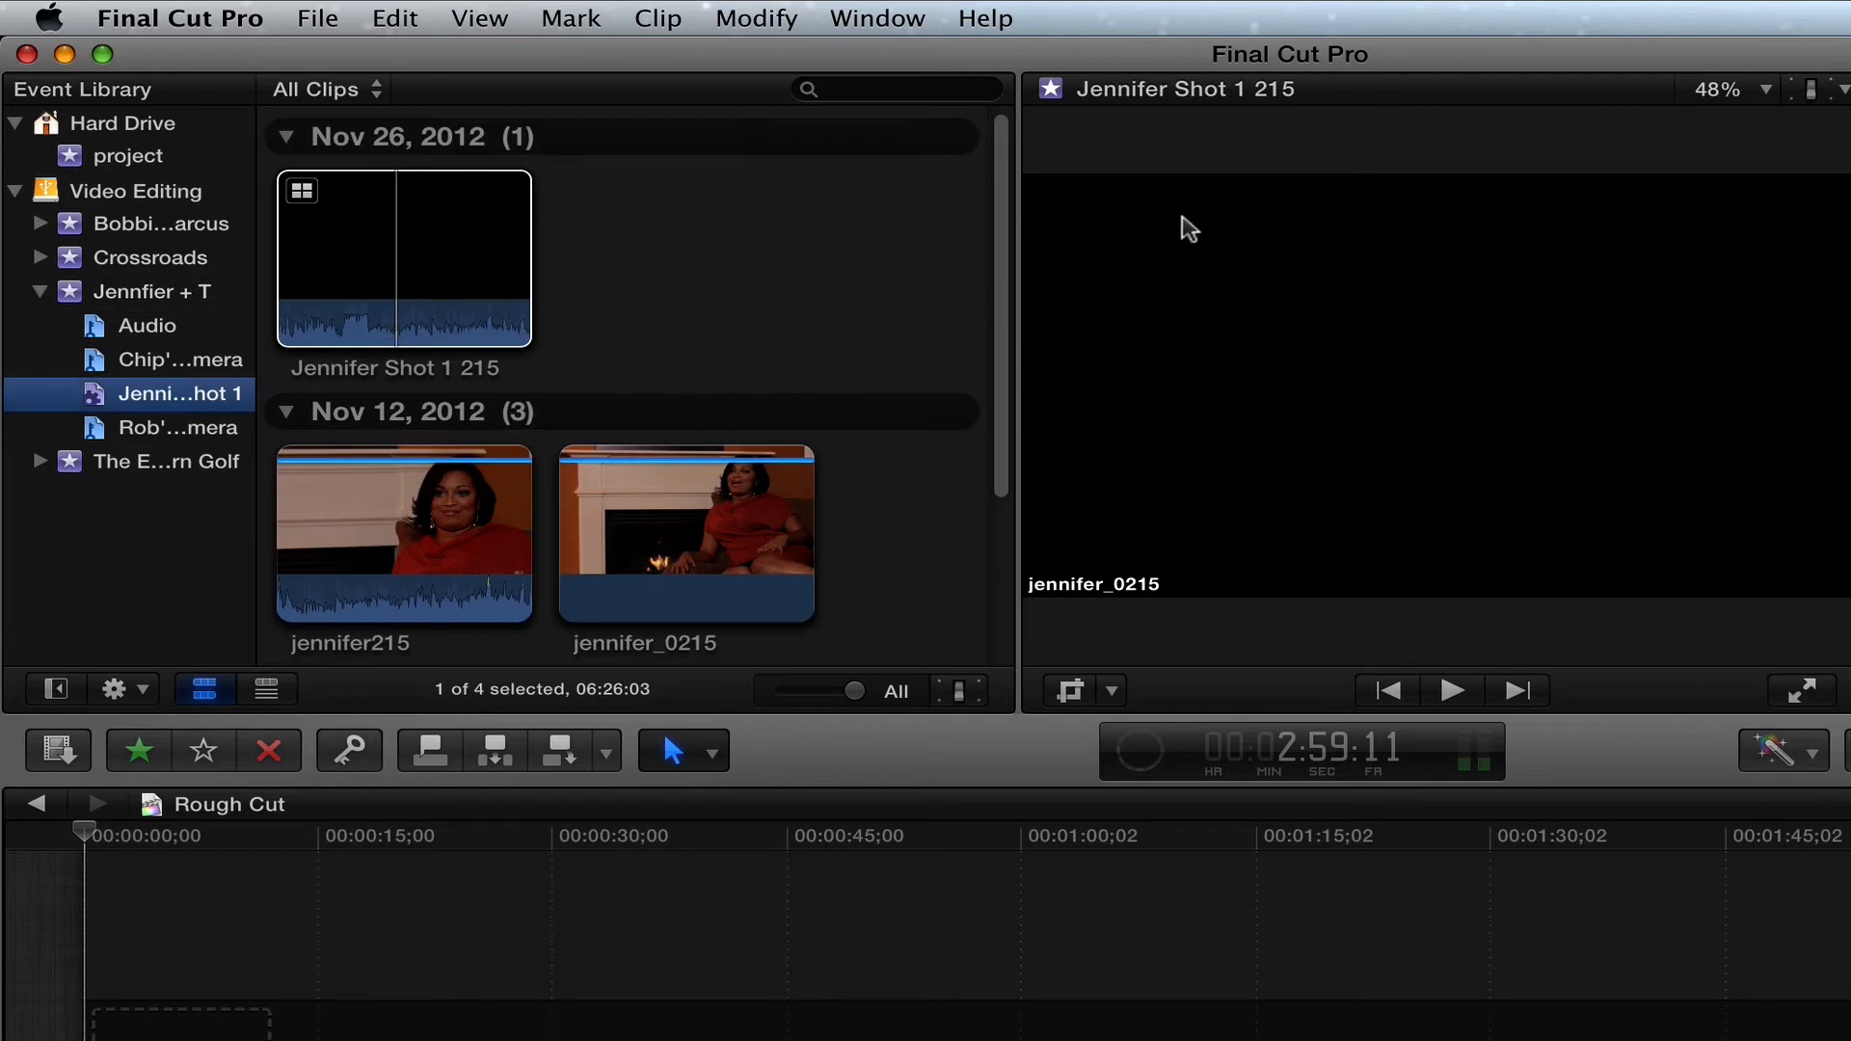
left_click_drag(991, 248, 948, 190)
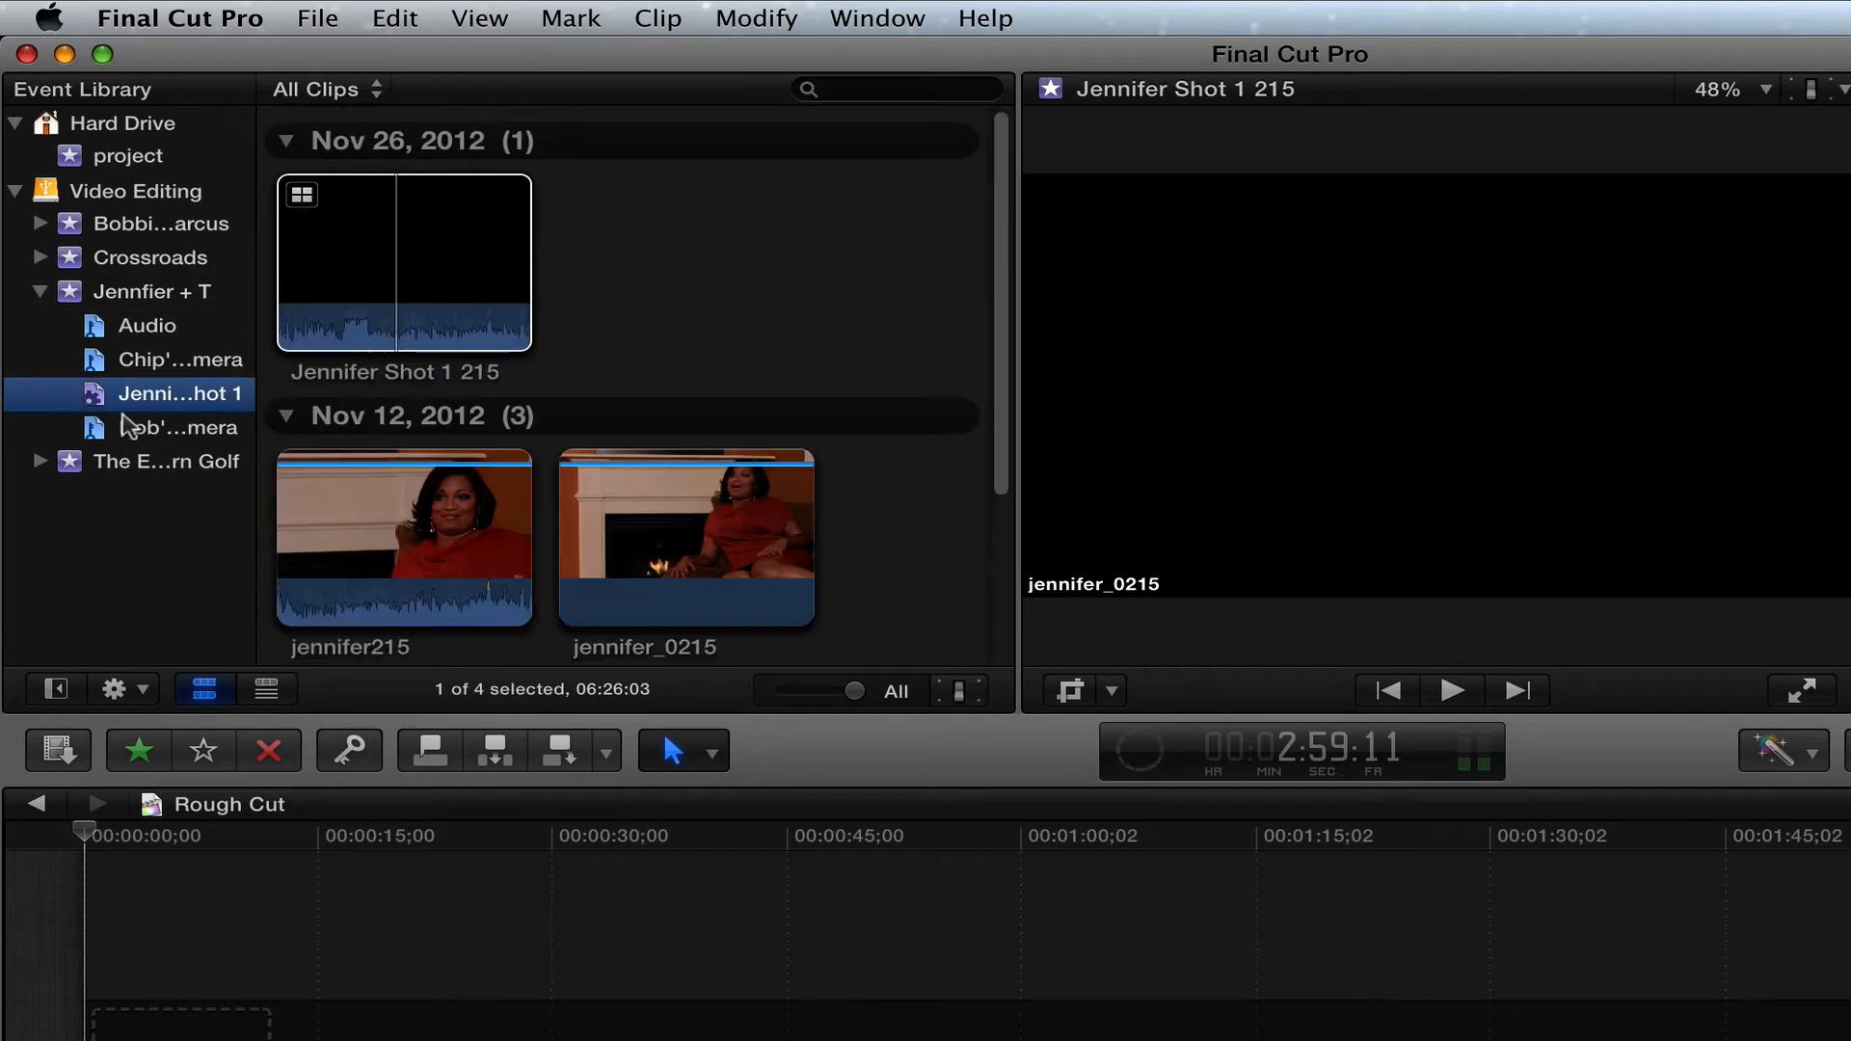
left_click(482, 289)
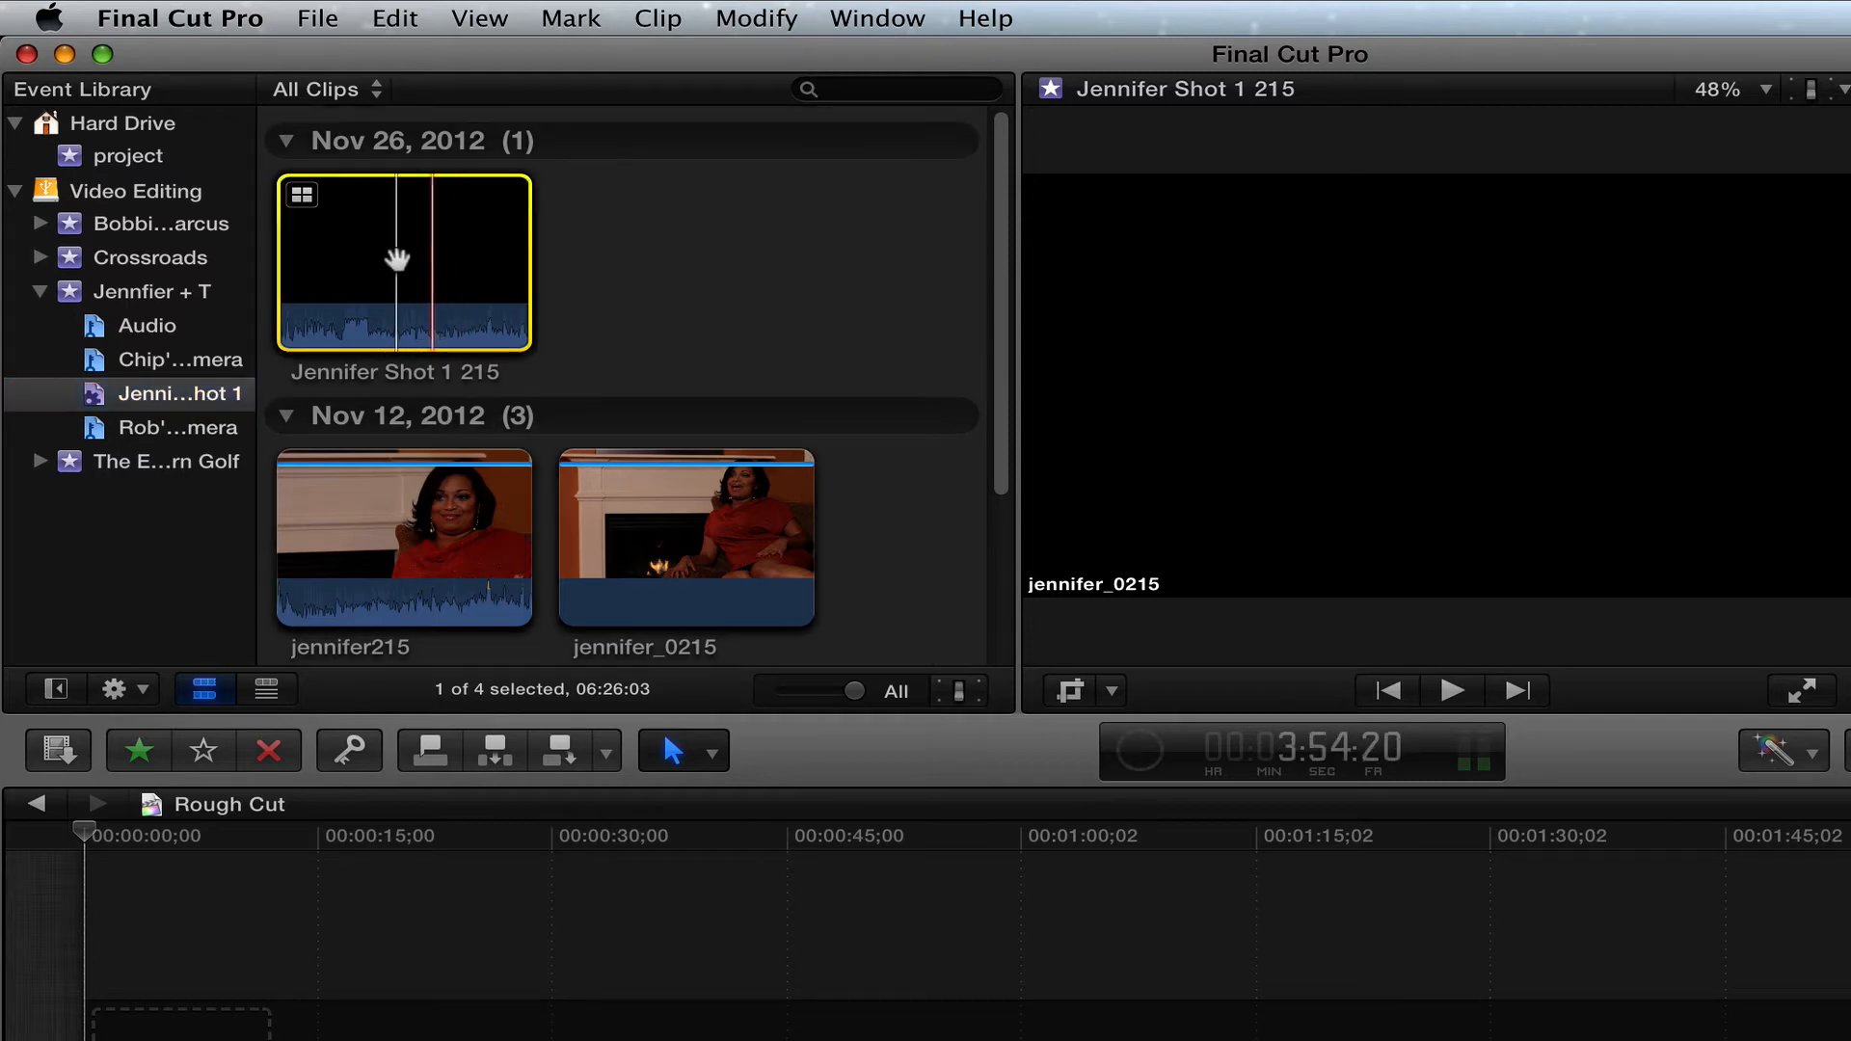
left_click(454, 278)
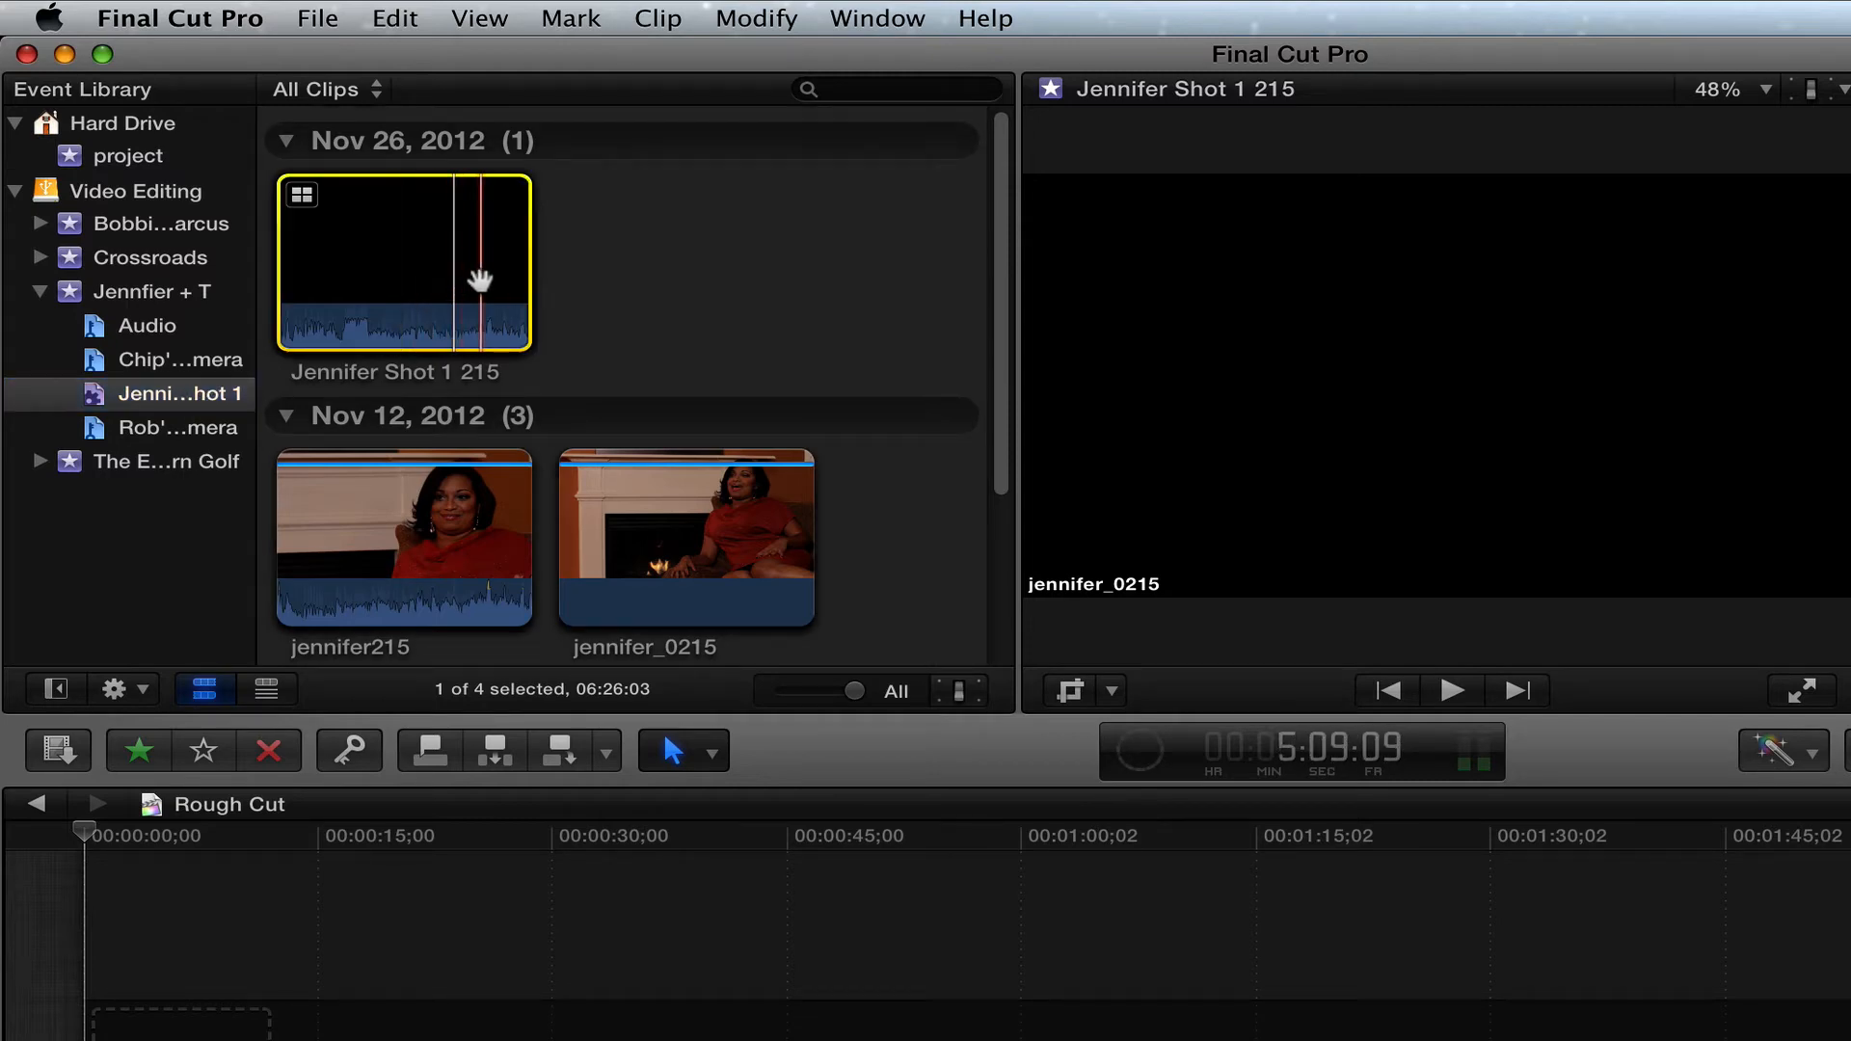
left_click(332, 279)
left_click(389, 281)
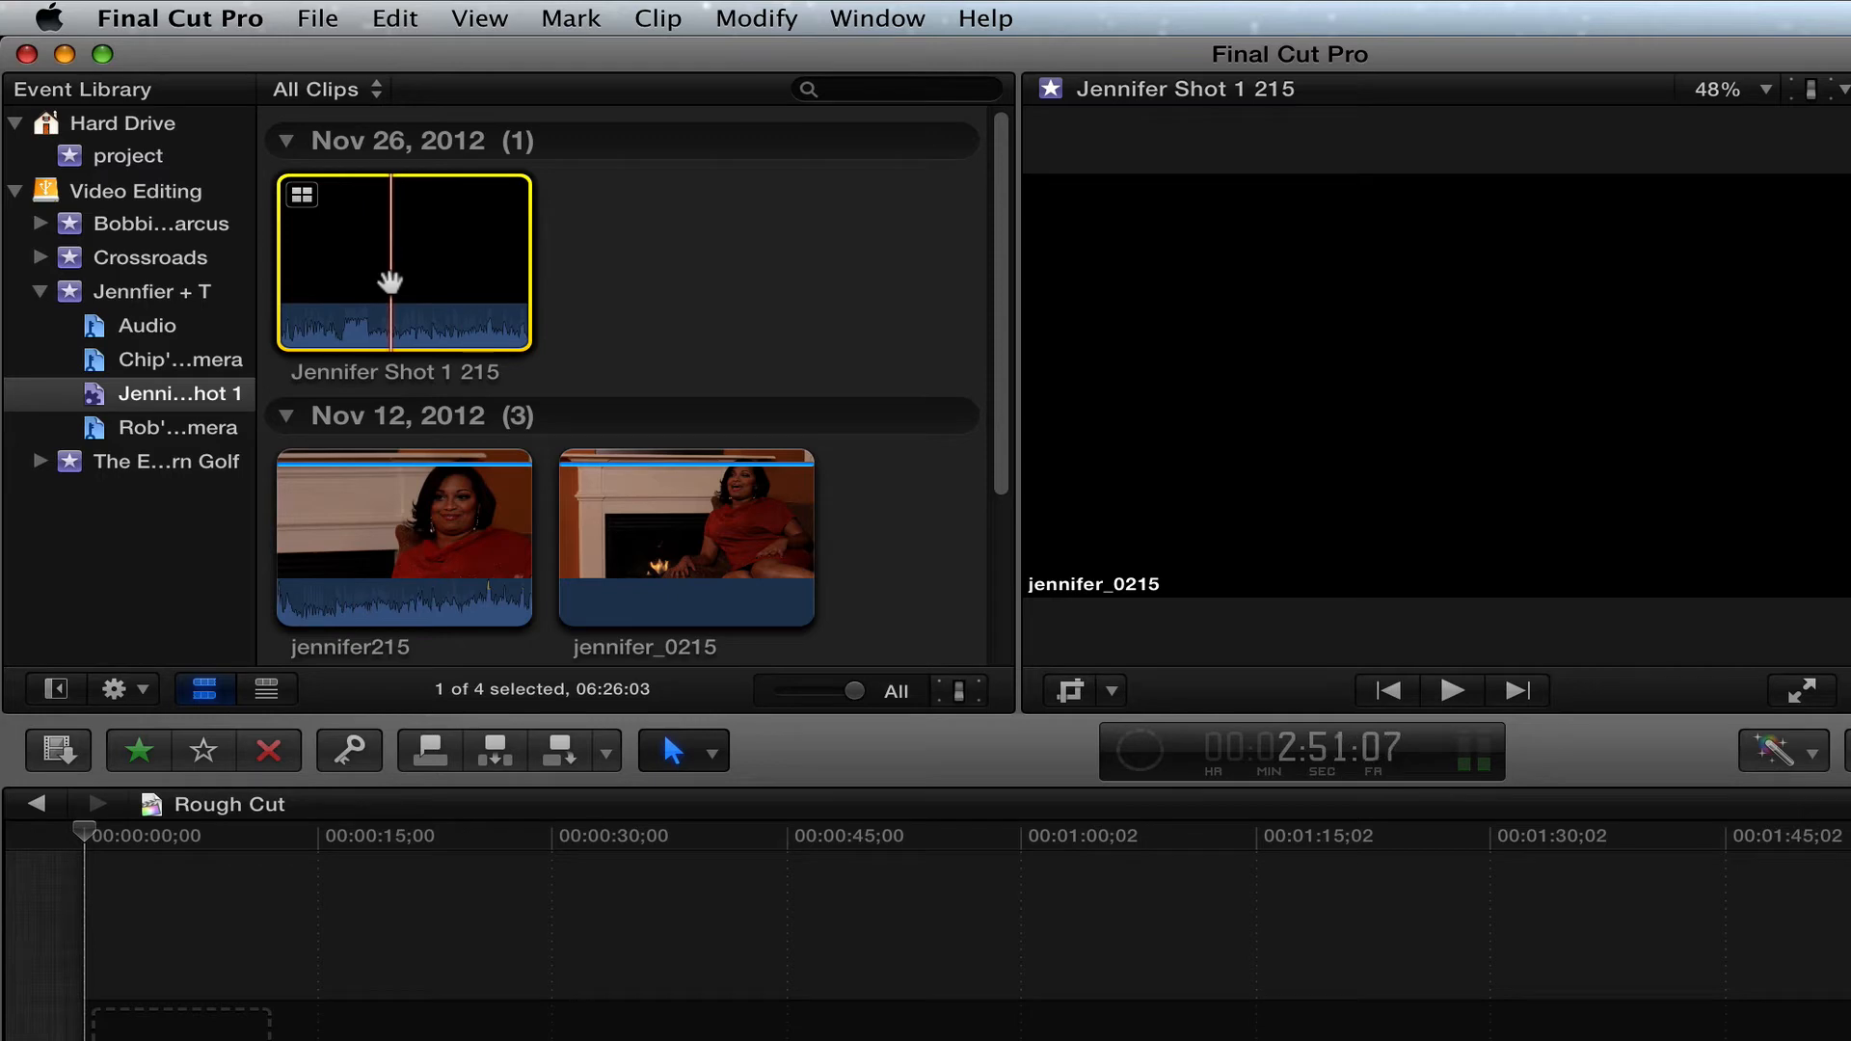
key("space")
key("space")
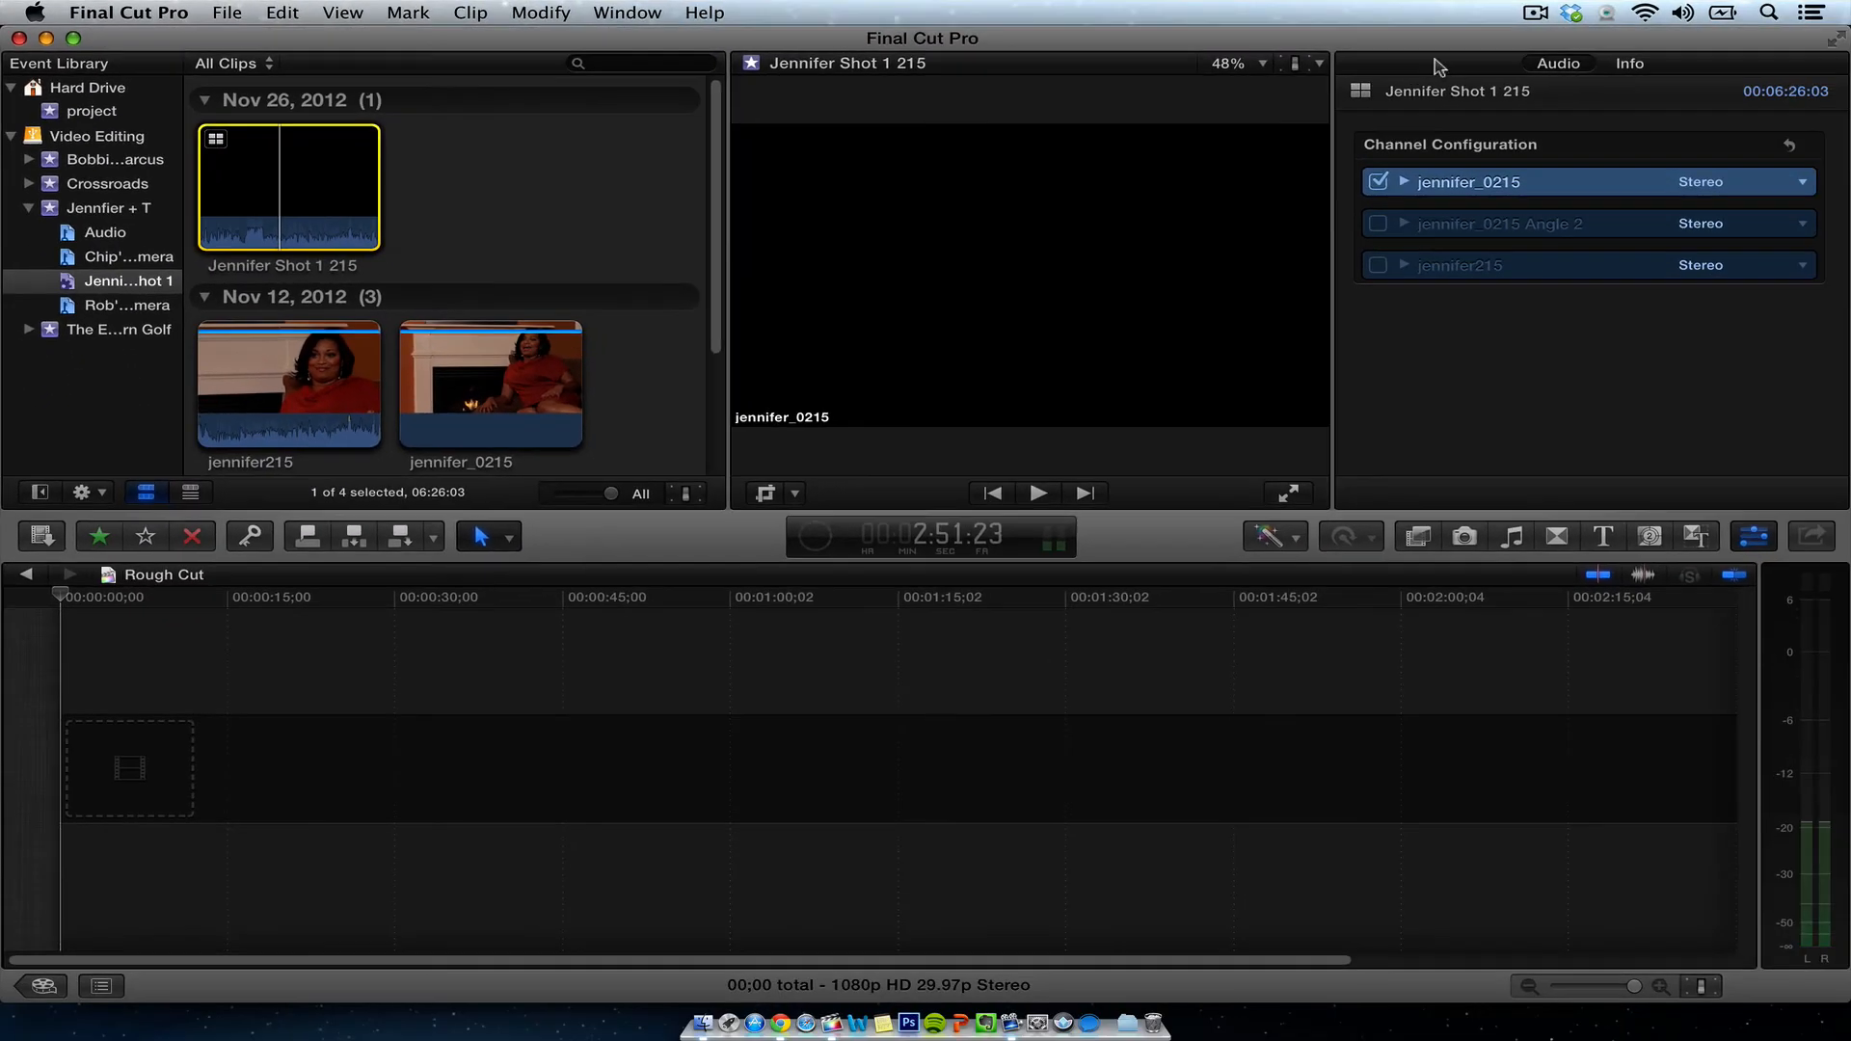
Step: Show the multicam clip's angles beside the picture in the viewer
left_click(1309, 63)
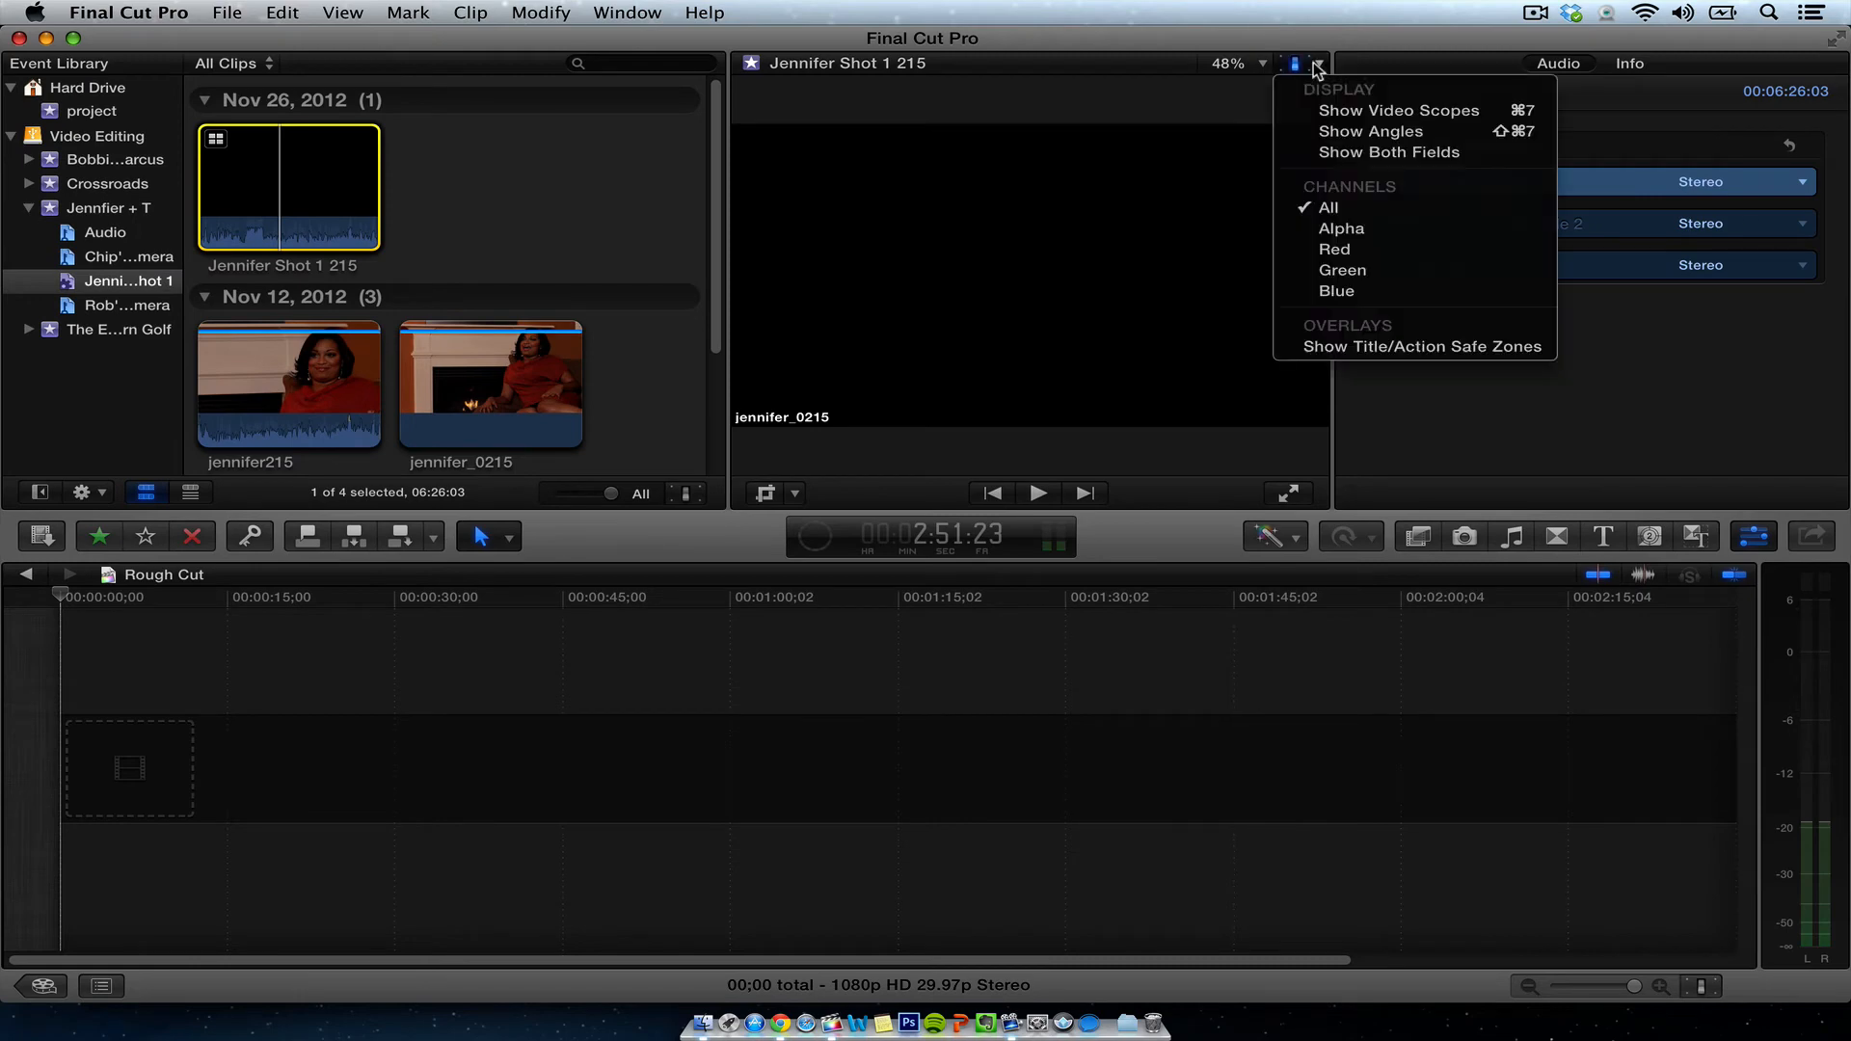
left_click(1363, 133)
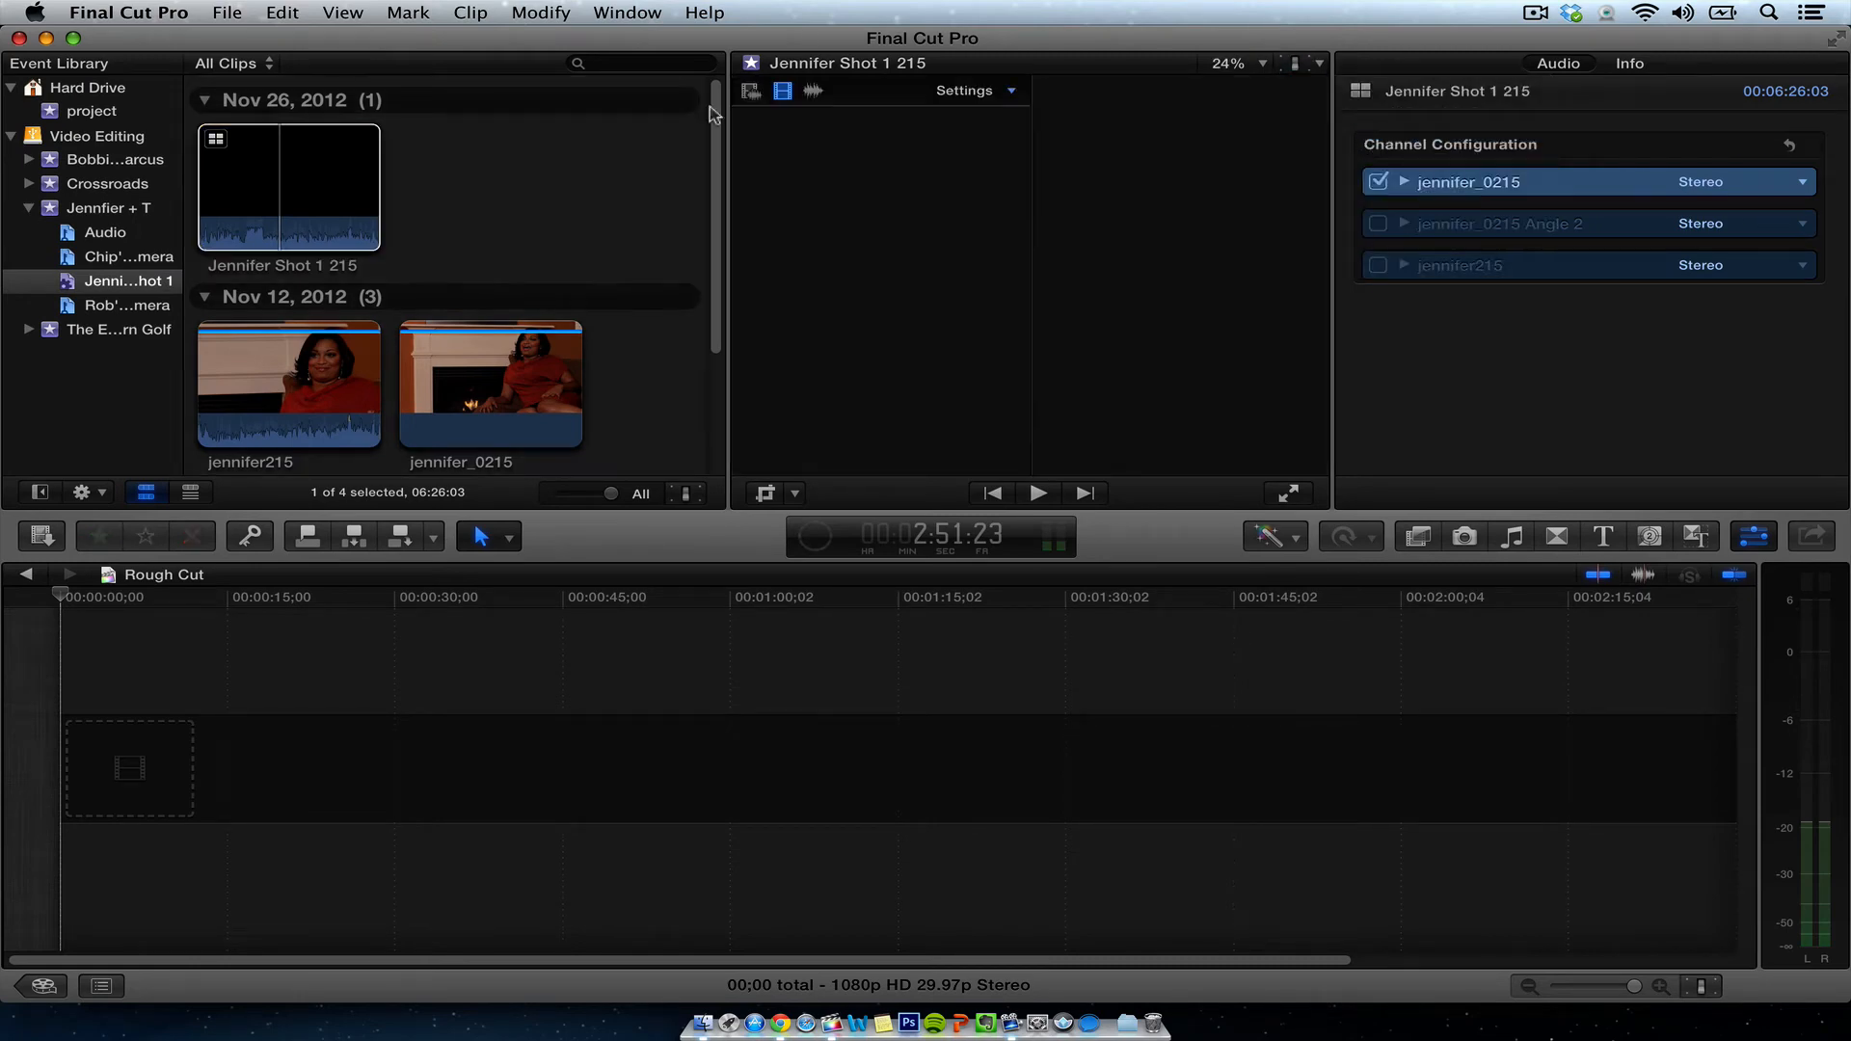
left_click(310, 130)
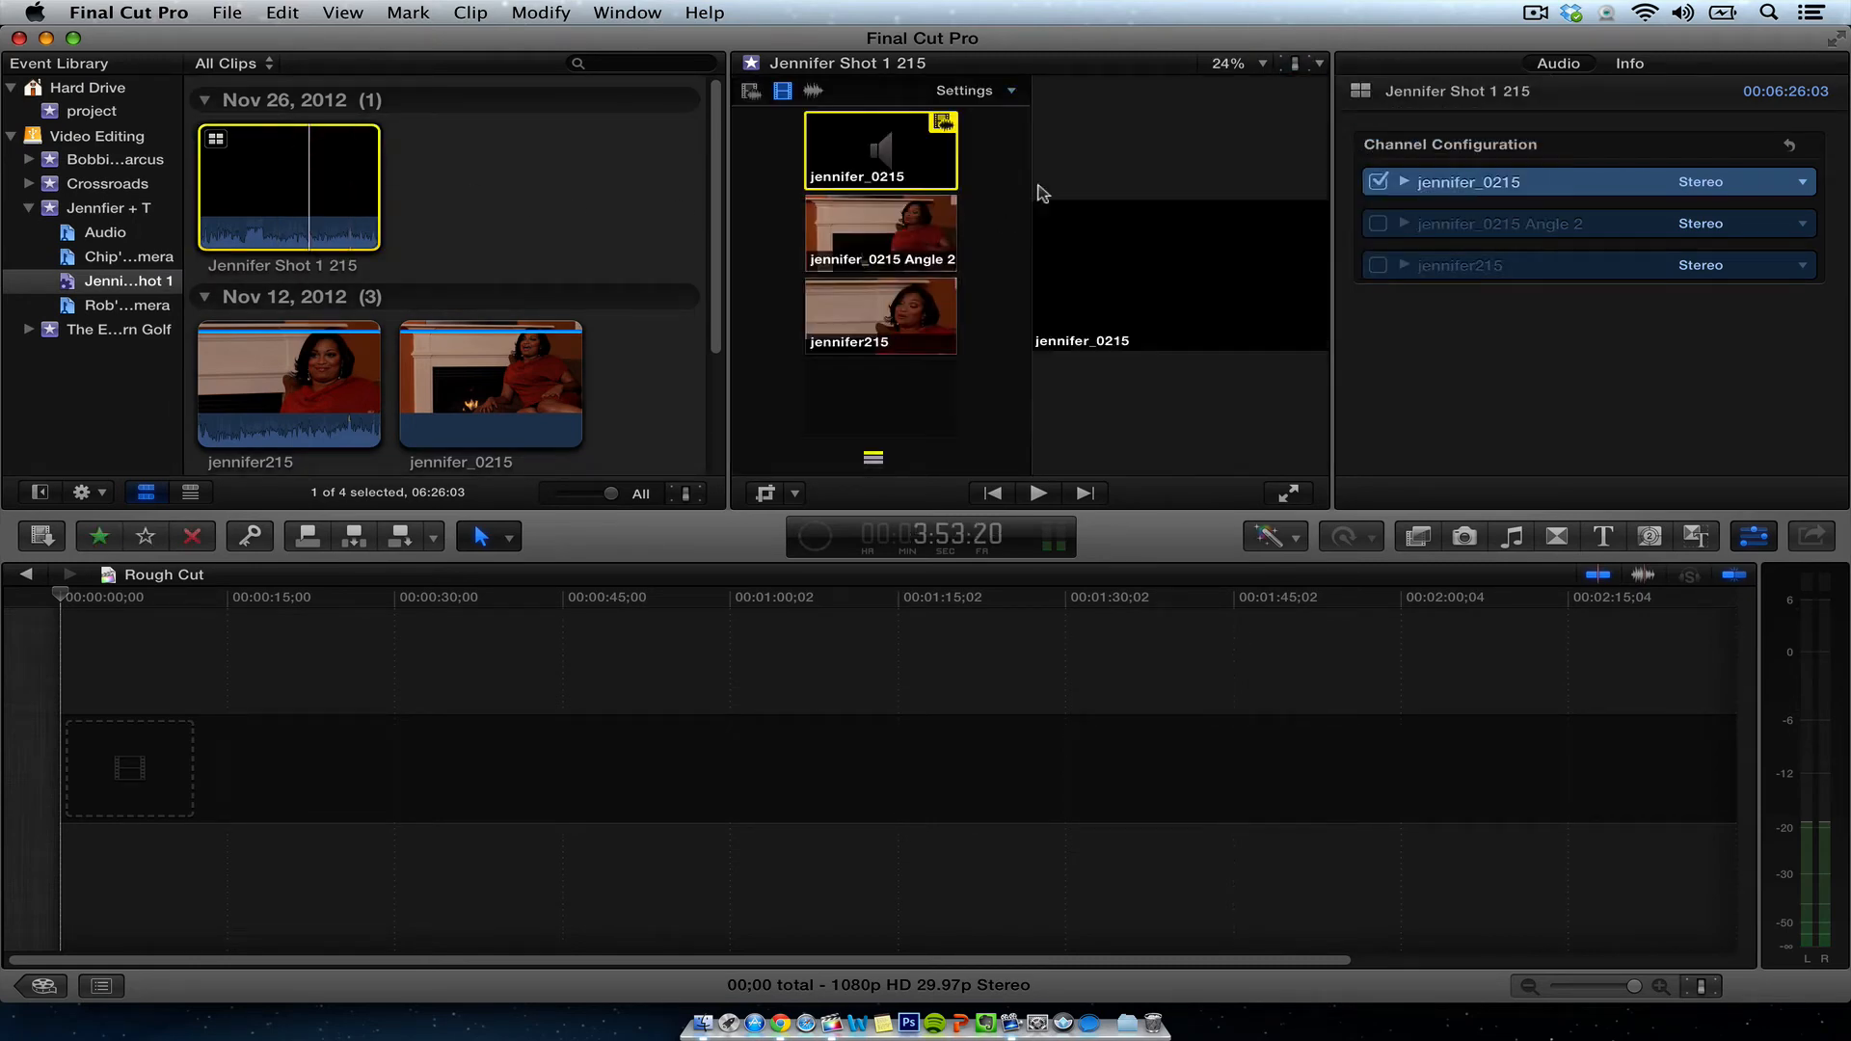
Step: Hide the inspector and the event library, and widen the viewer so the angles display larger
left_click(1763, 538)
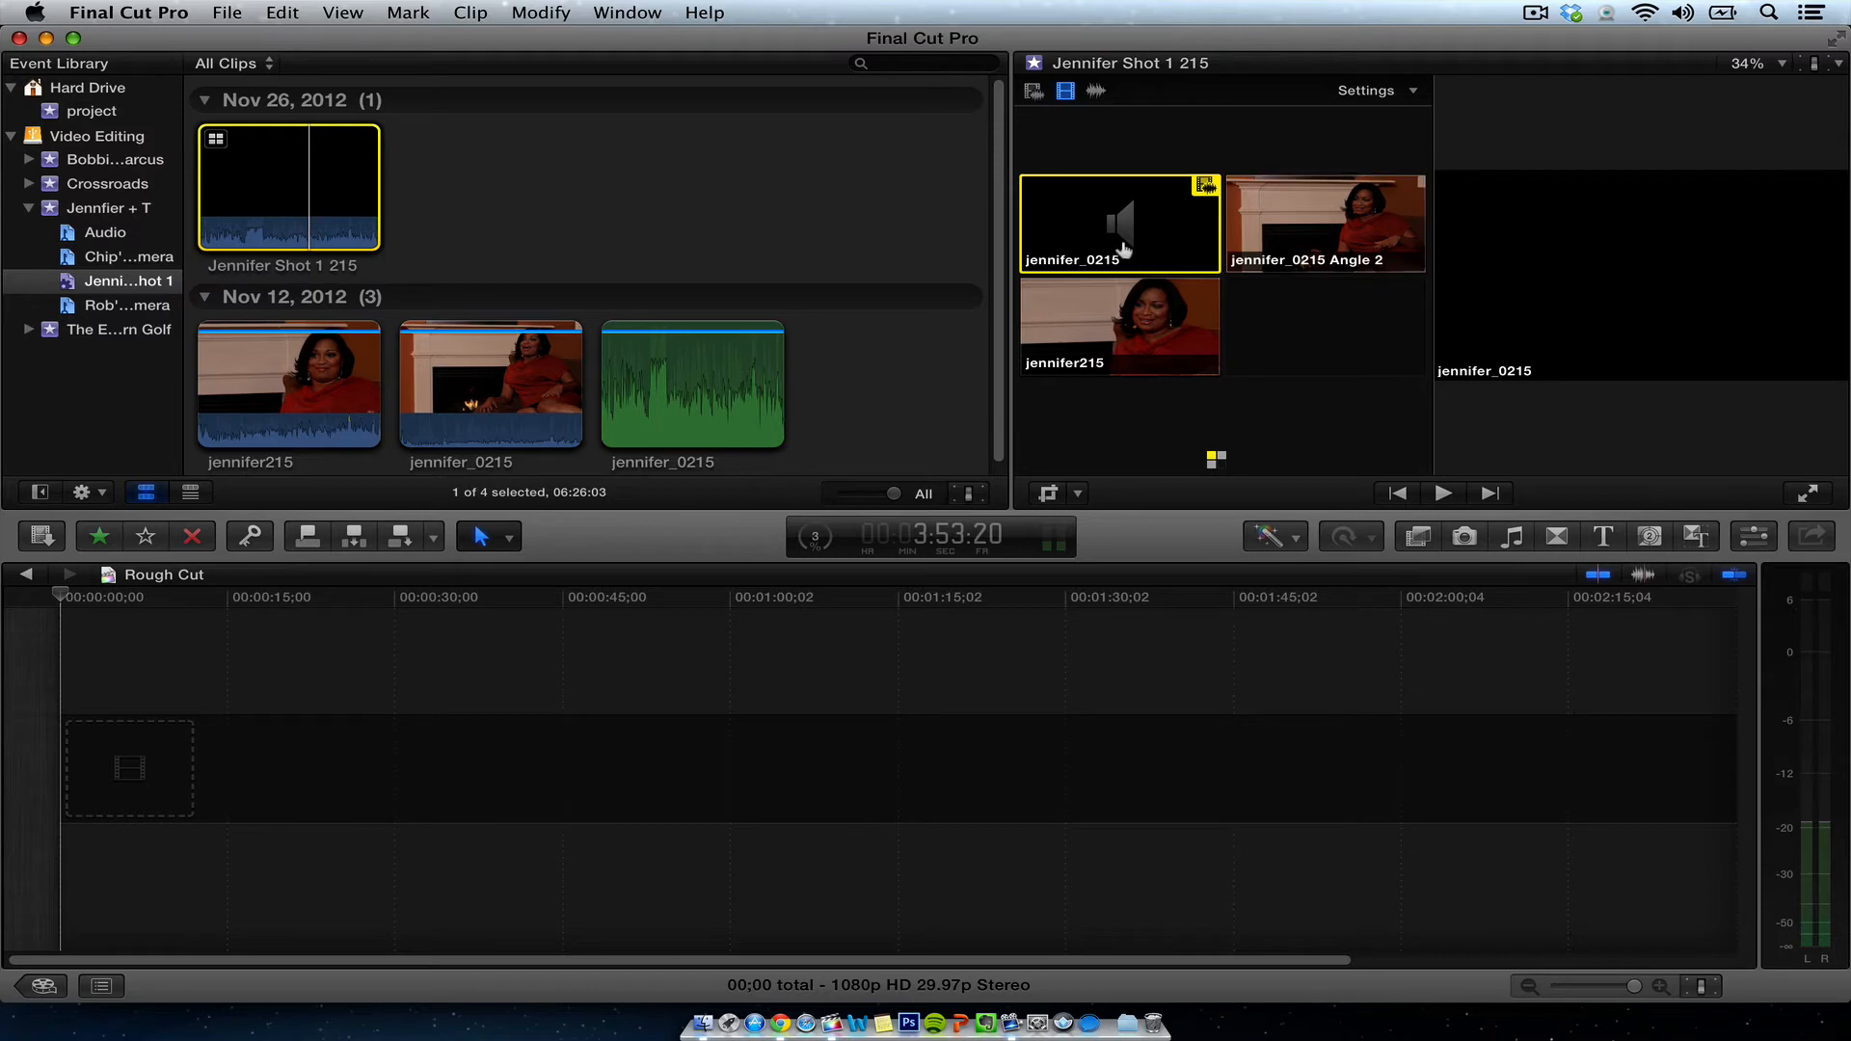
left_click(39, 492)
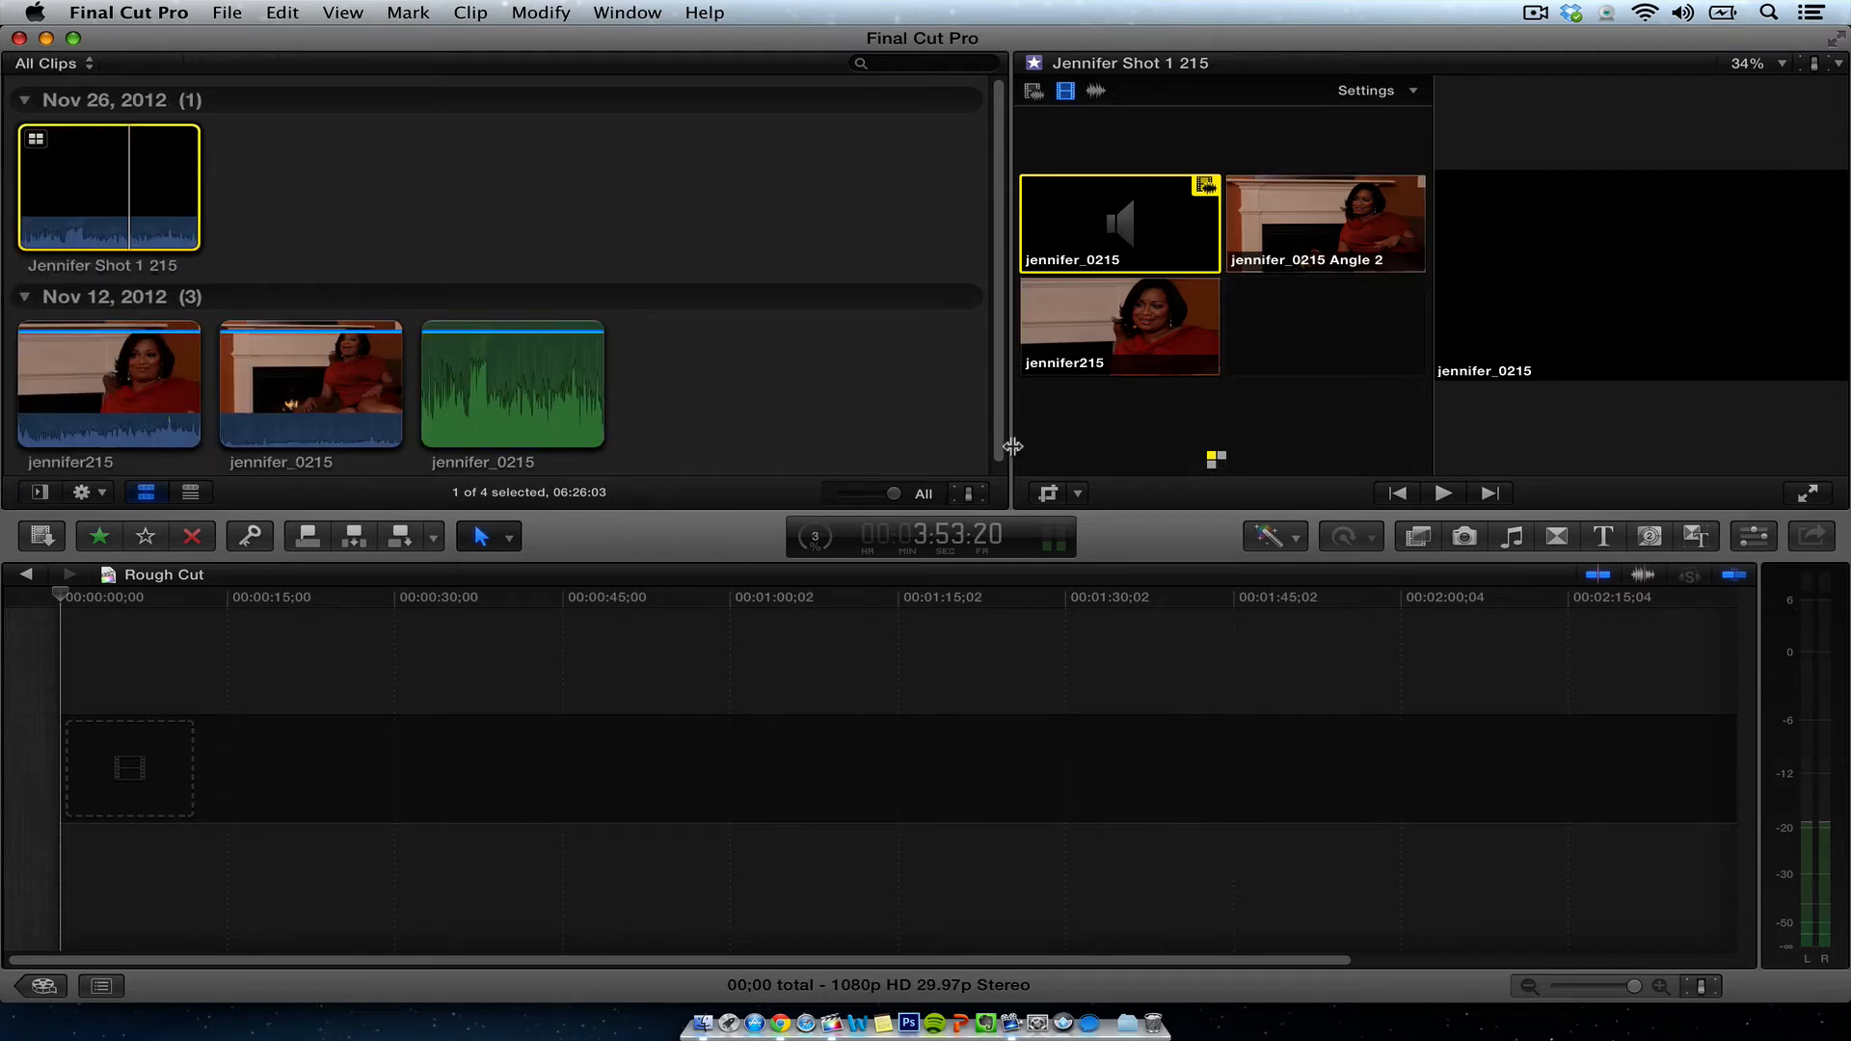
left_click_drag(1012, 445, 709, 408)
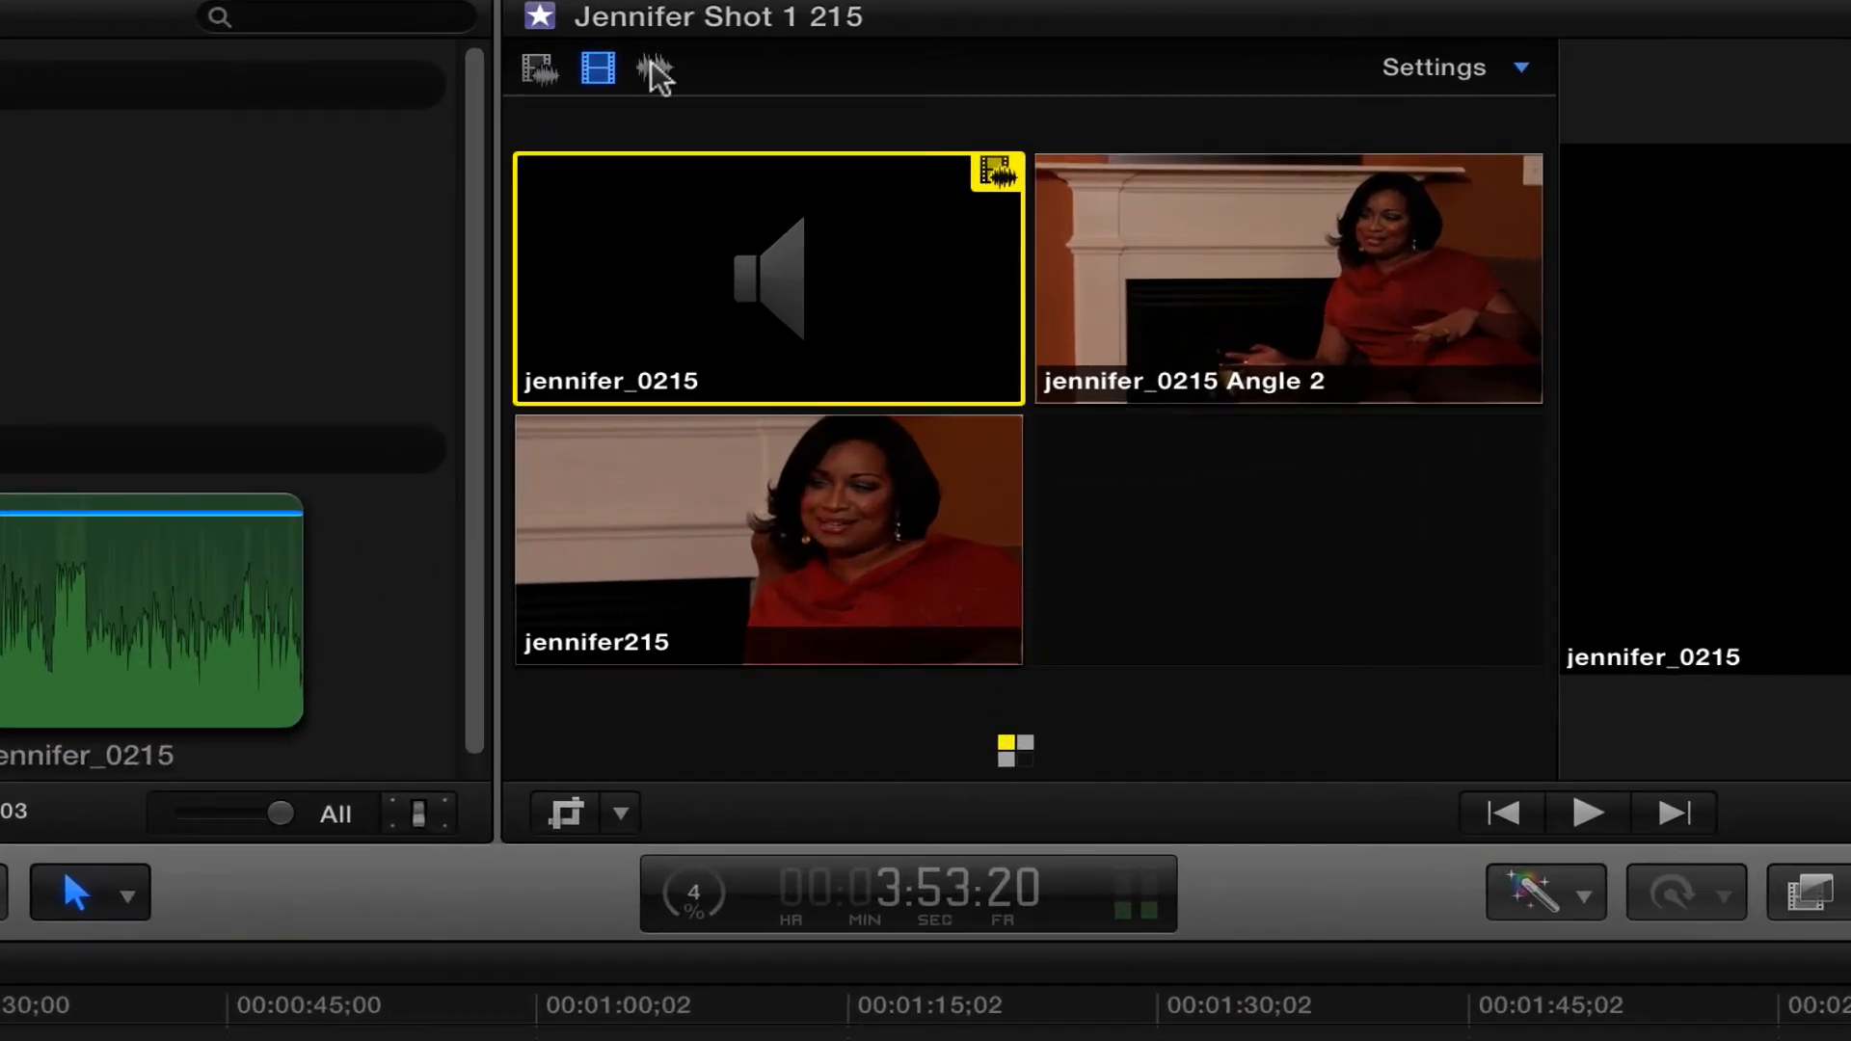
Step: Set the multicam clip to use the audio-only angle for sound and the close-up camera angle for video
left_click(650, 66)
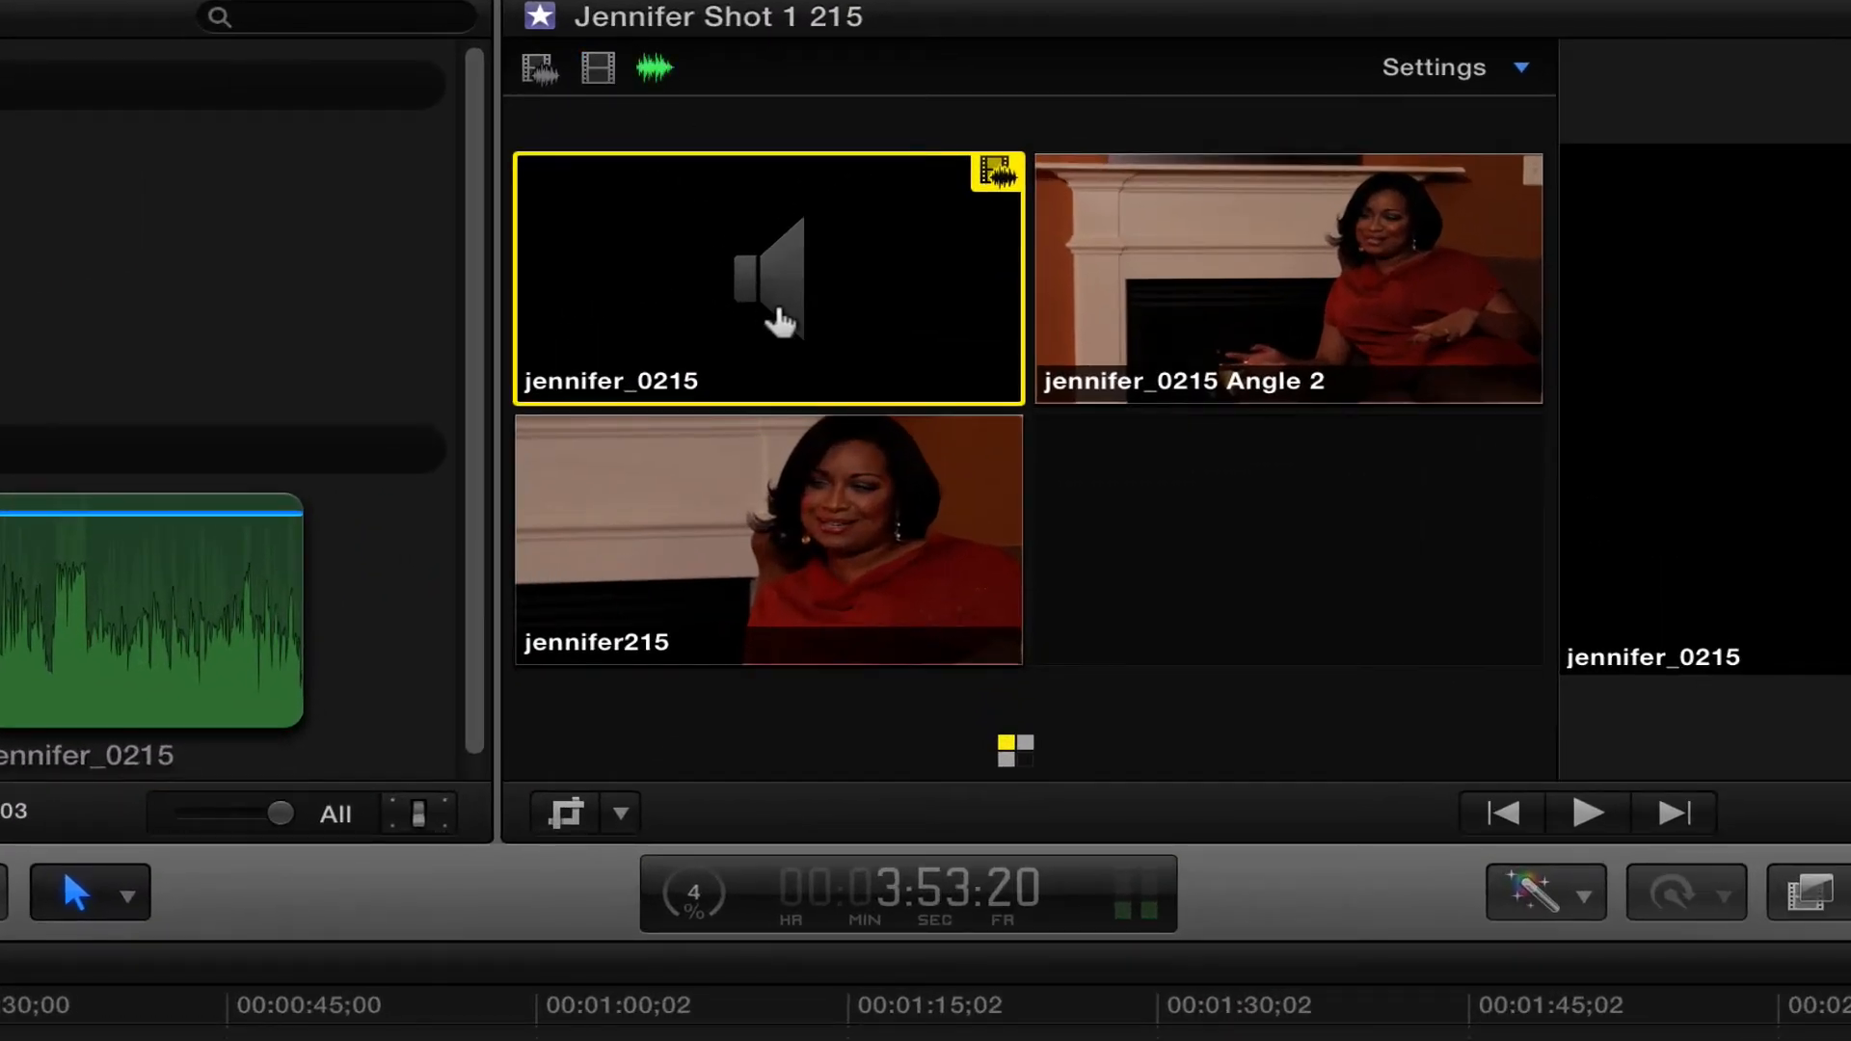
left_click(1177, 313)
left_click(739, 222)
left_click(598, 67)
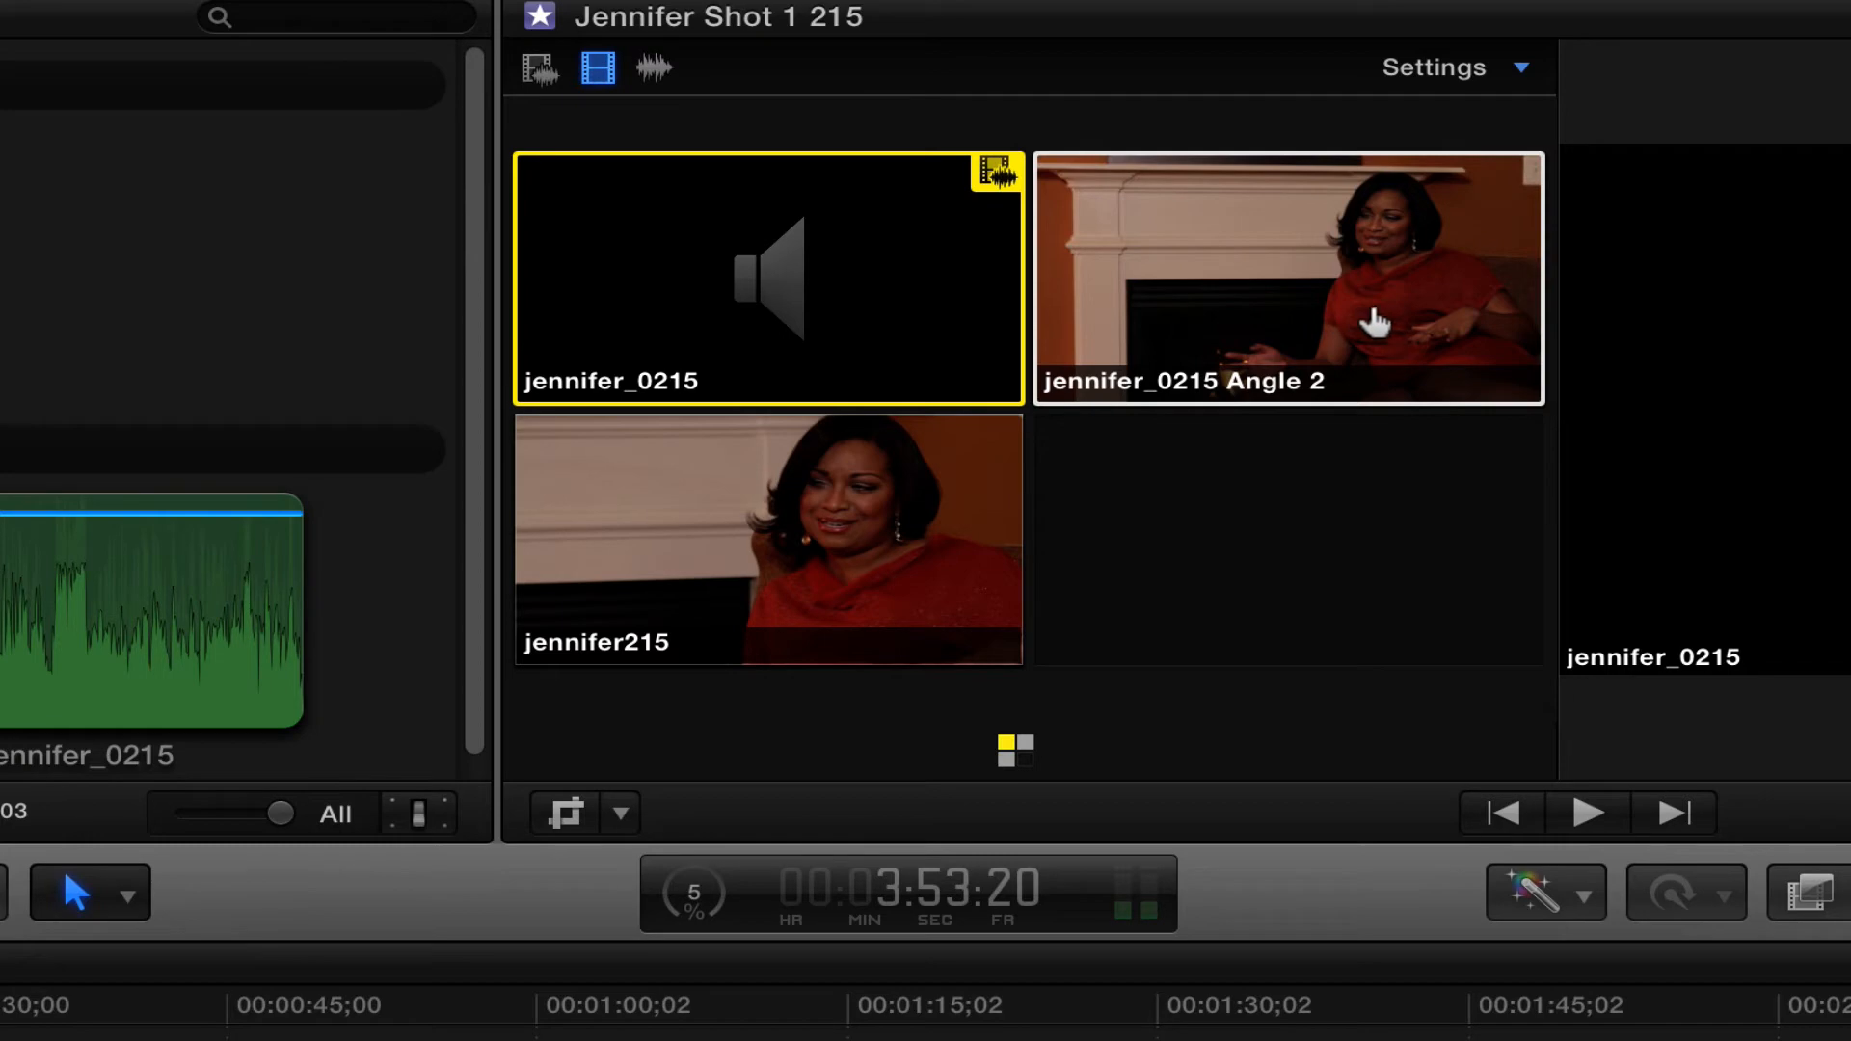
left_click(789, 528)
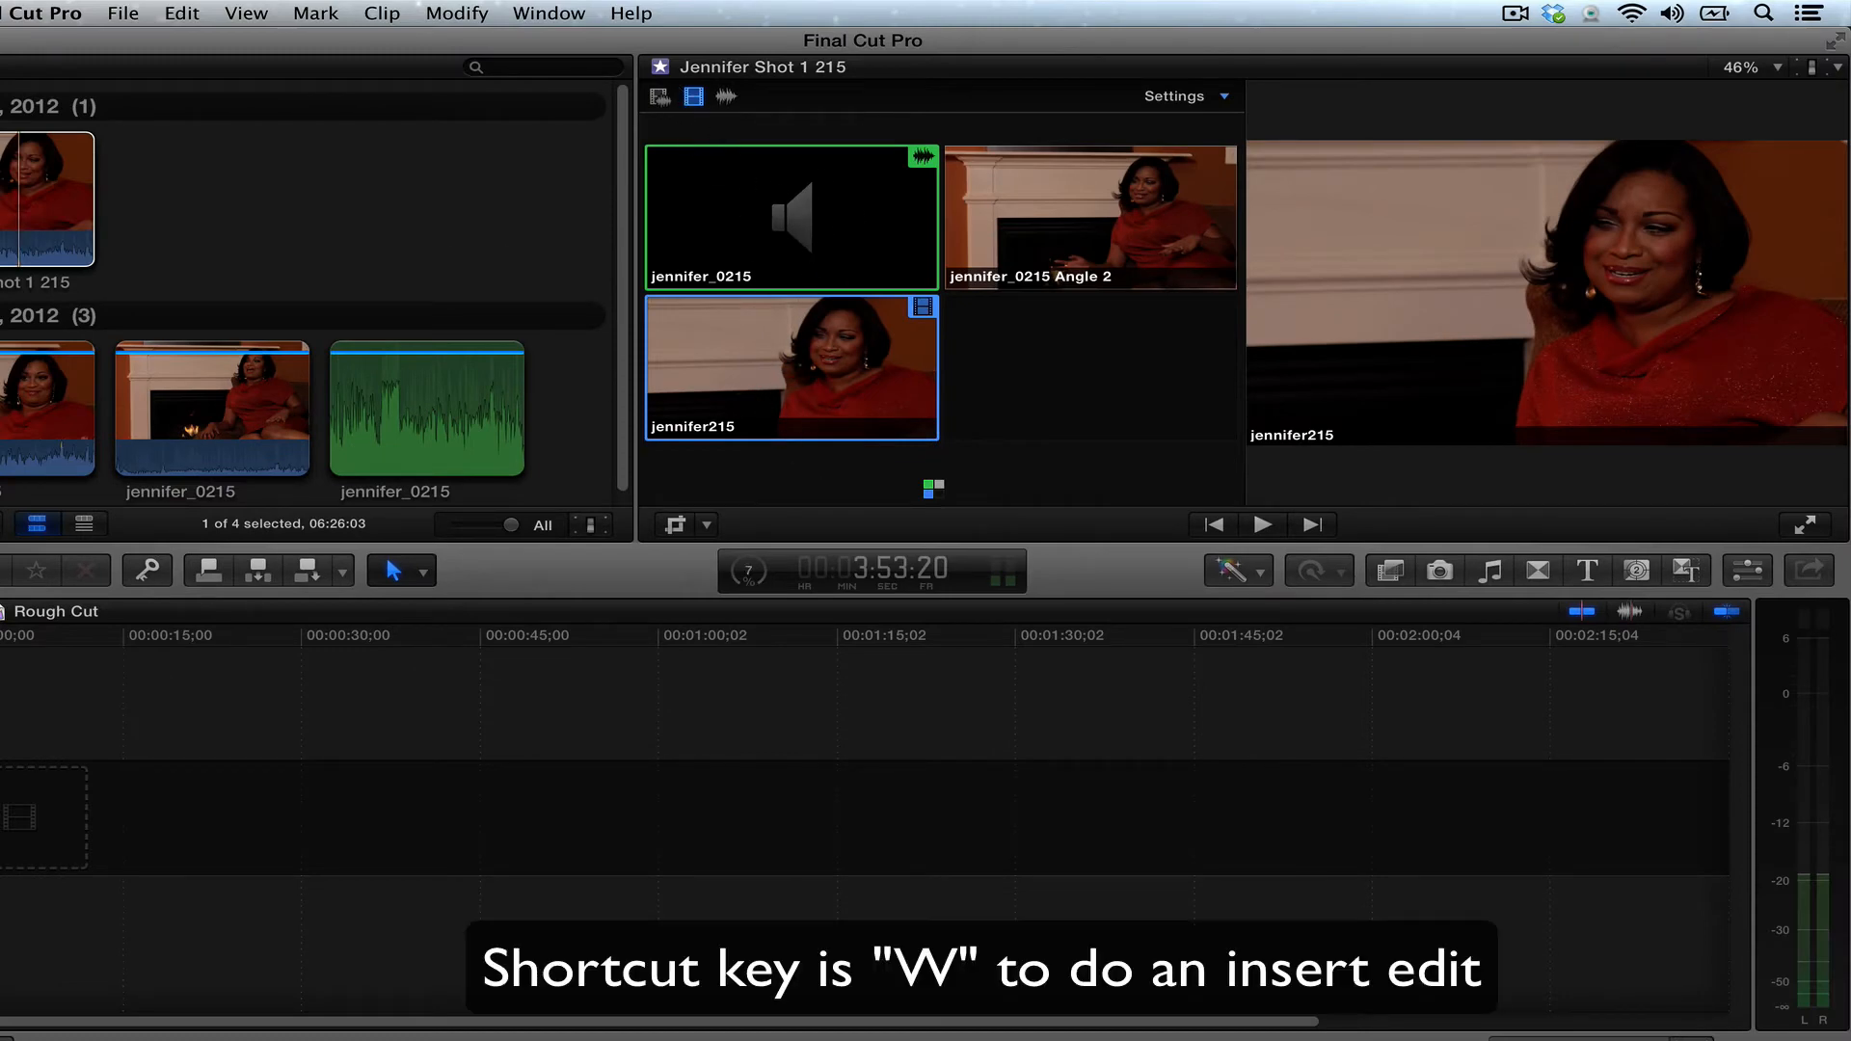
Step: Insert the multicam clip into the Rough Cut timeline
left_click(5, 204)
key("w")
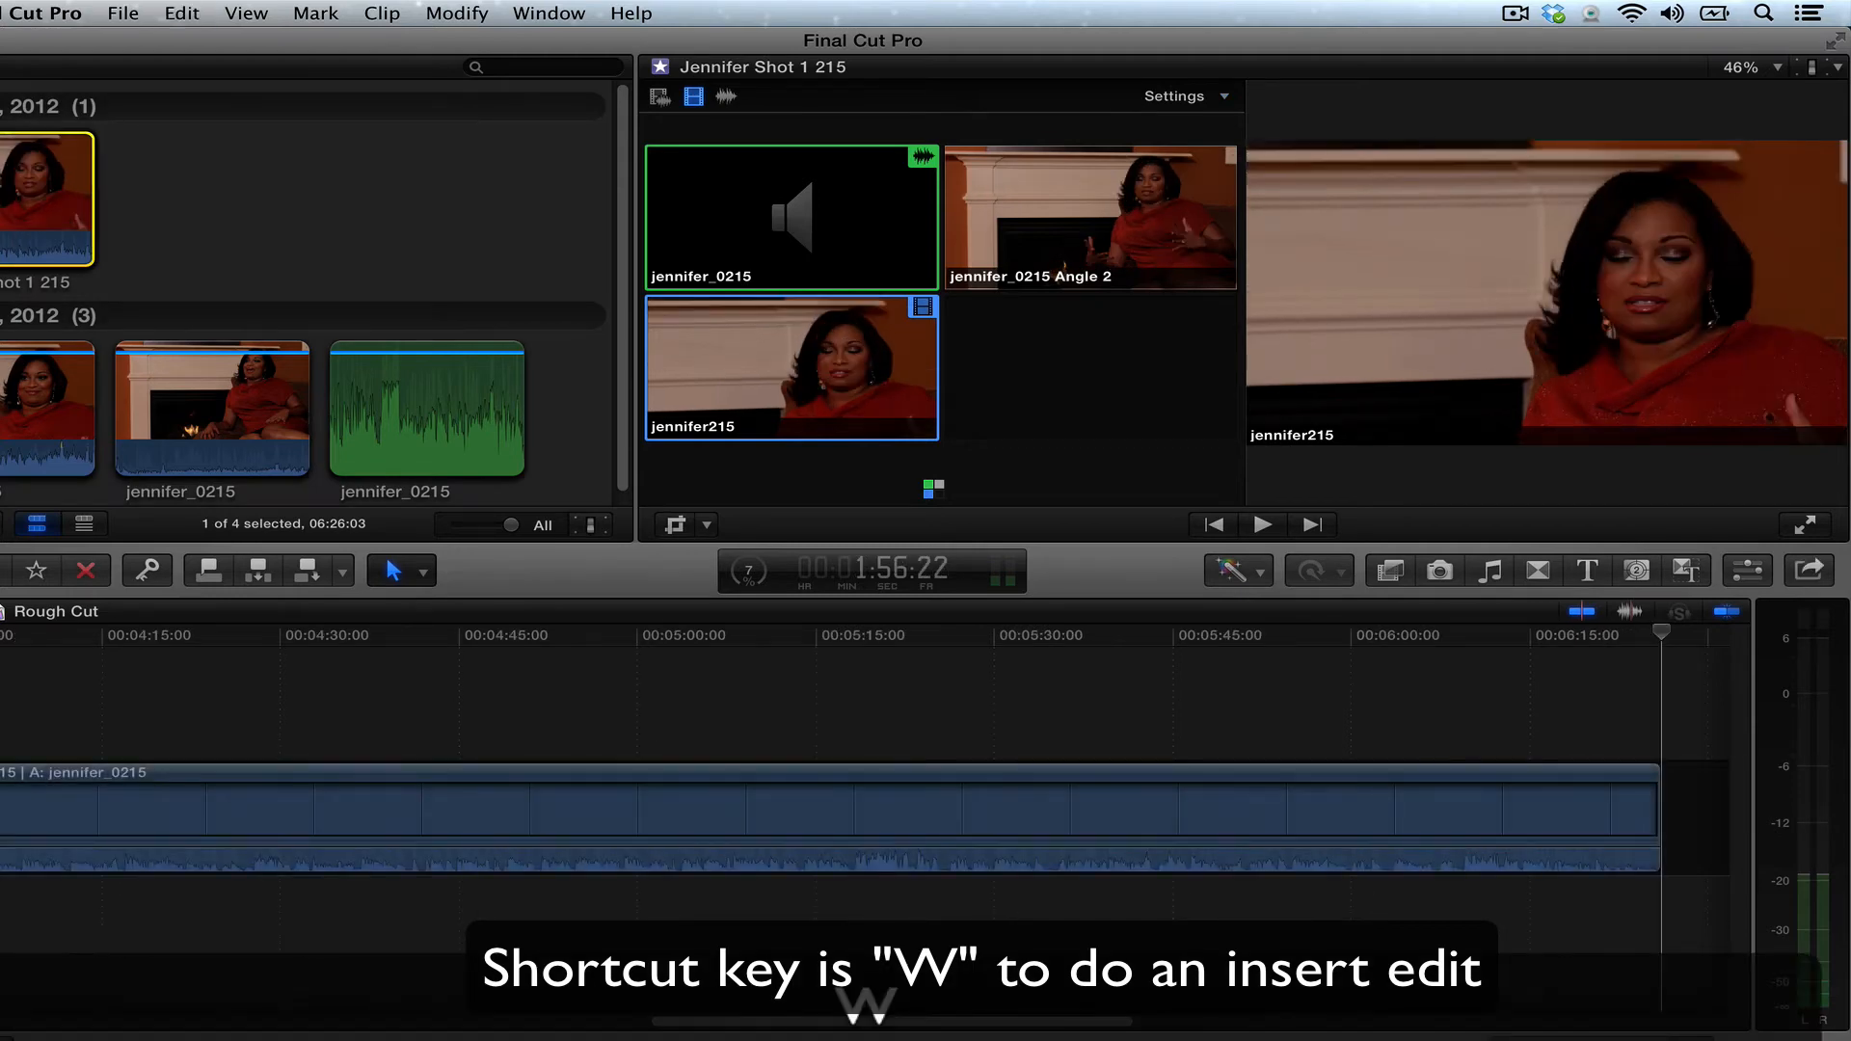
left_click(56, 639)
key("shift+z")
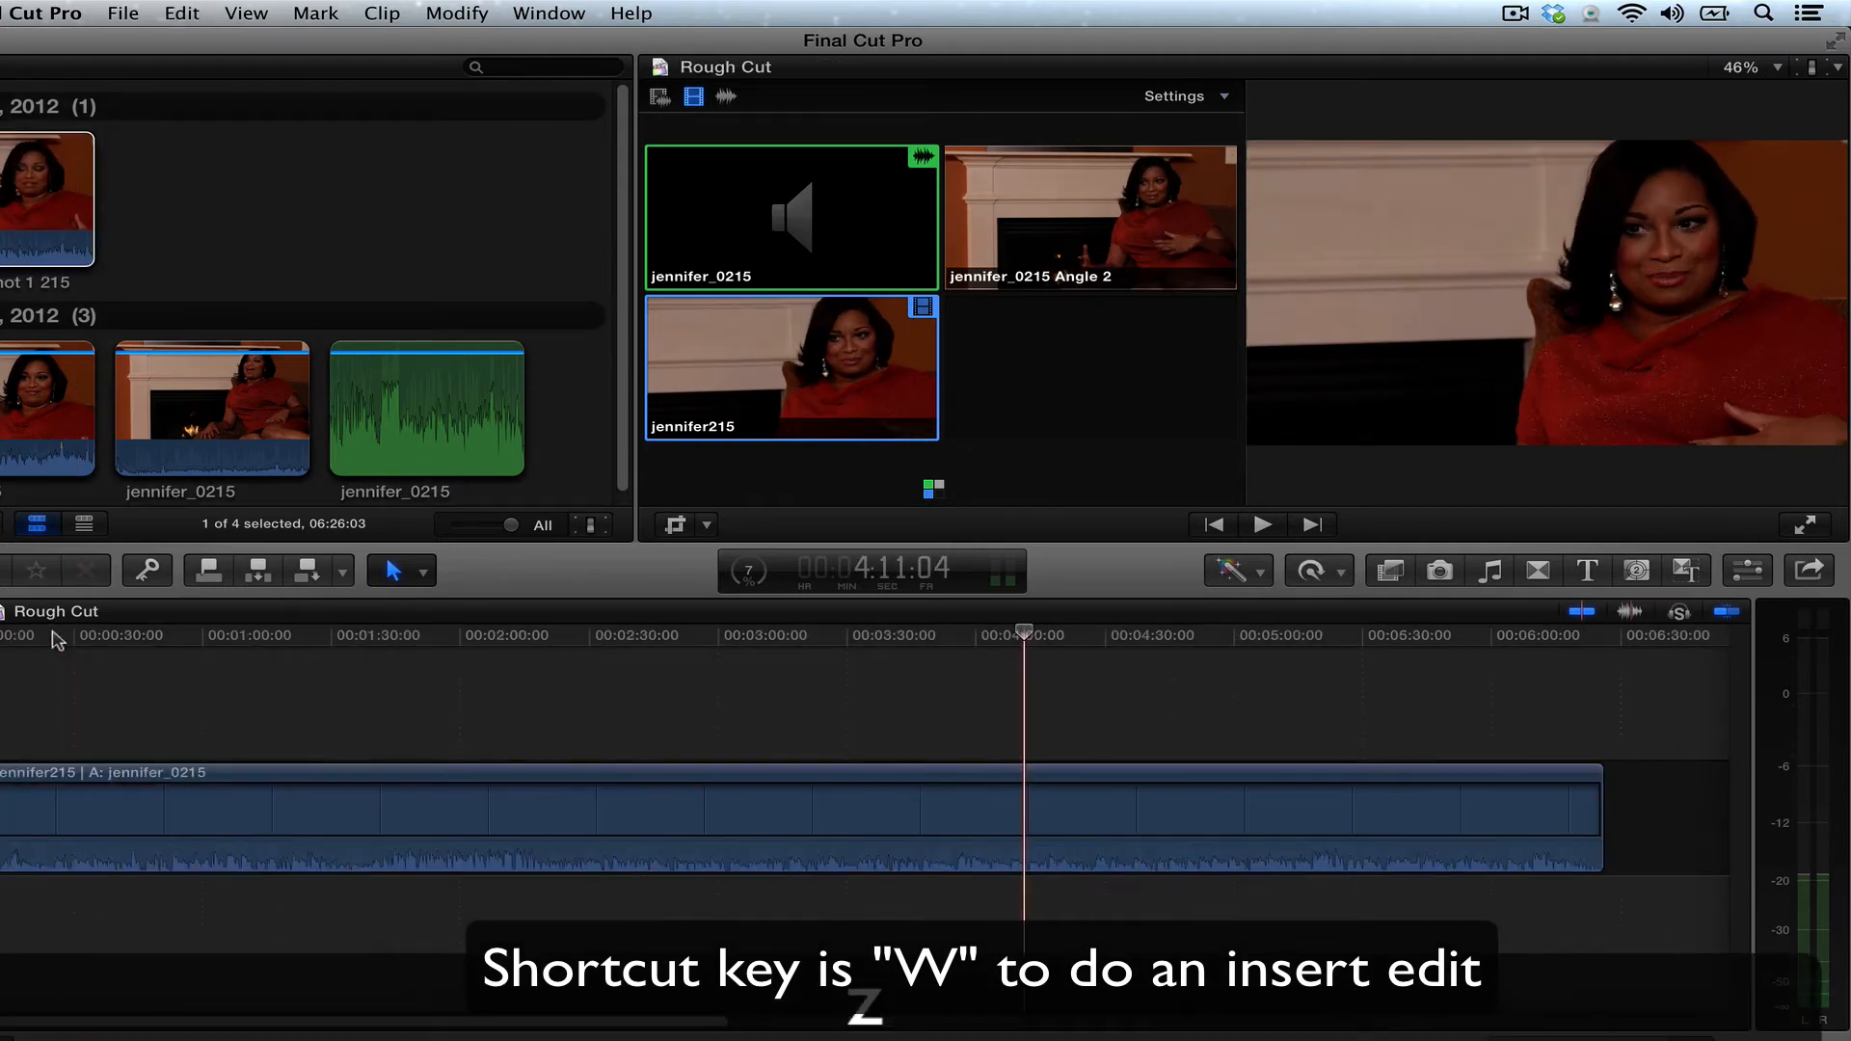
Step: Play the opening of the Rough Cut with the system volume raised to check the close-up picture and audio
key("space")
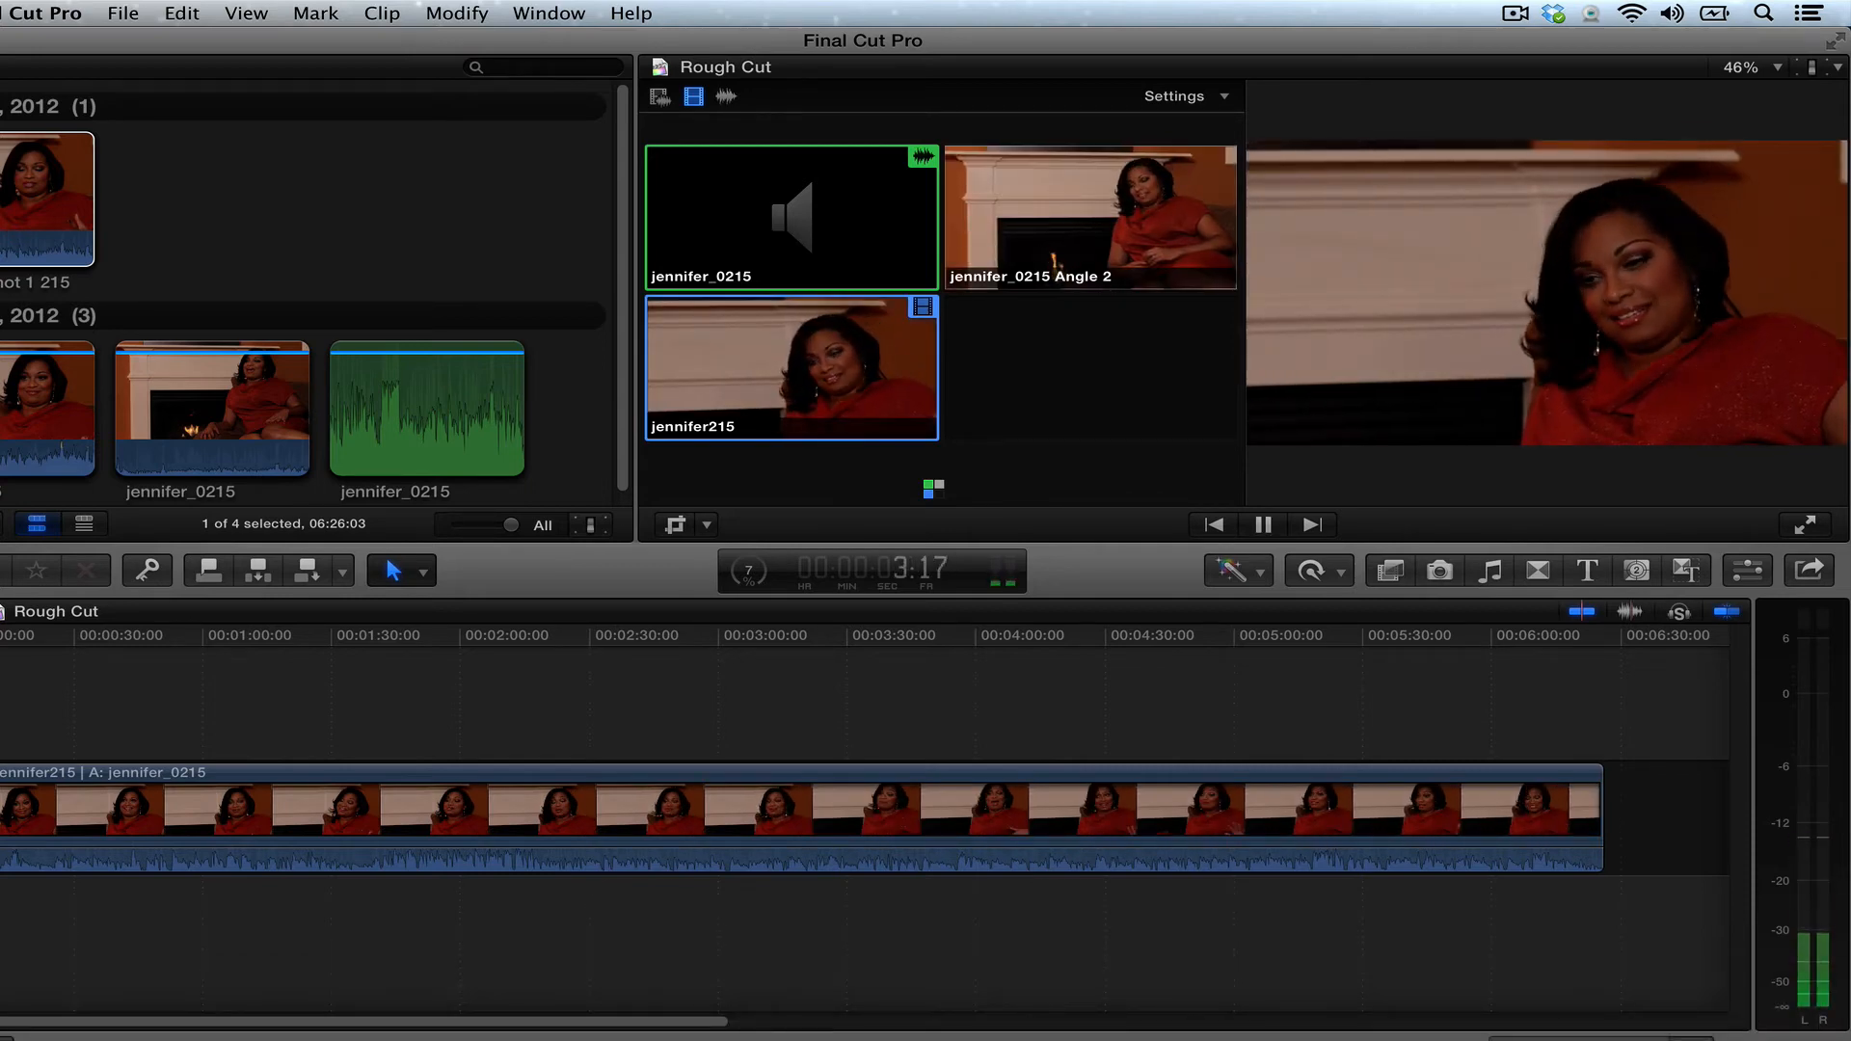
key("XF86AudioRaiseVolume")
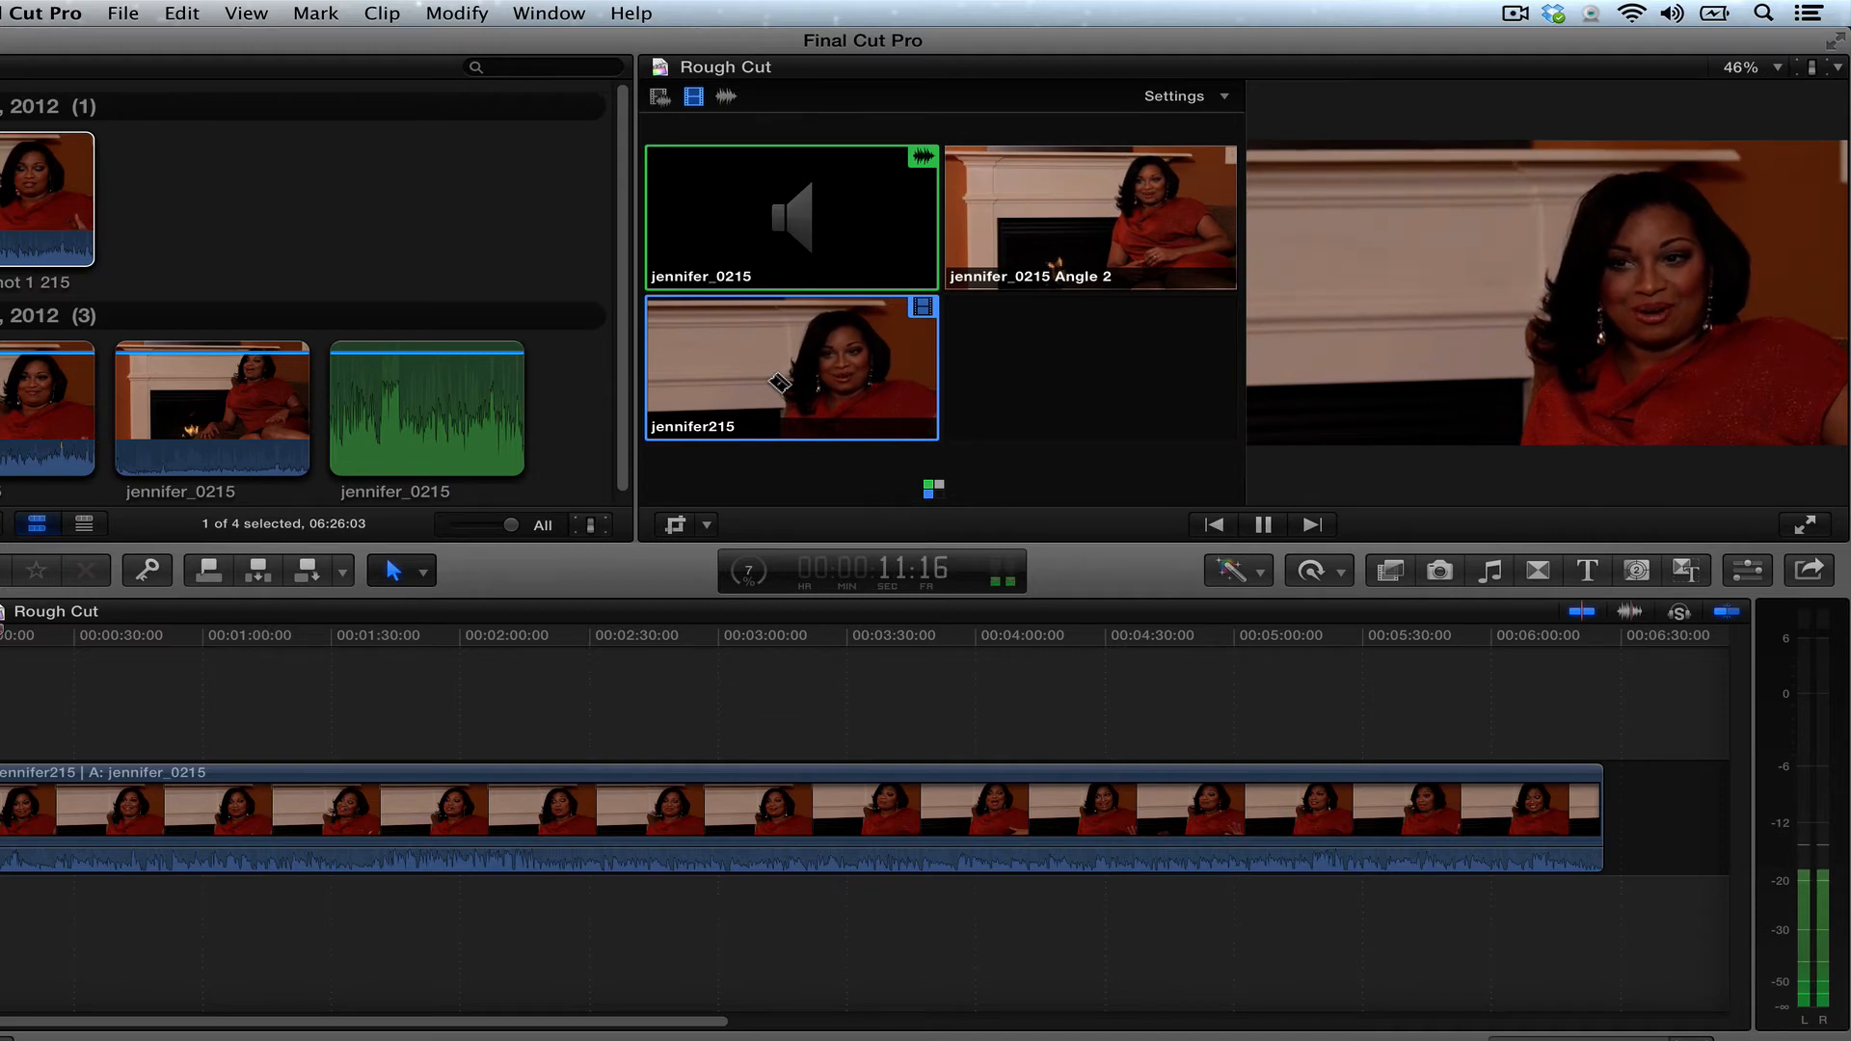
key("space")
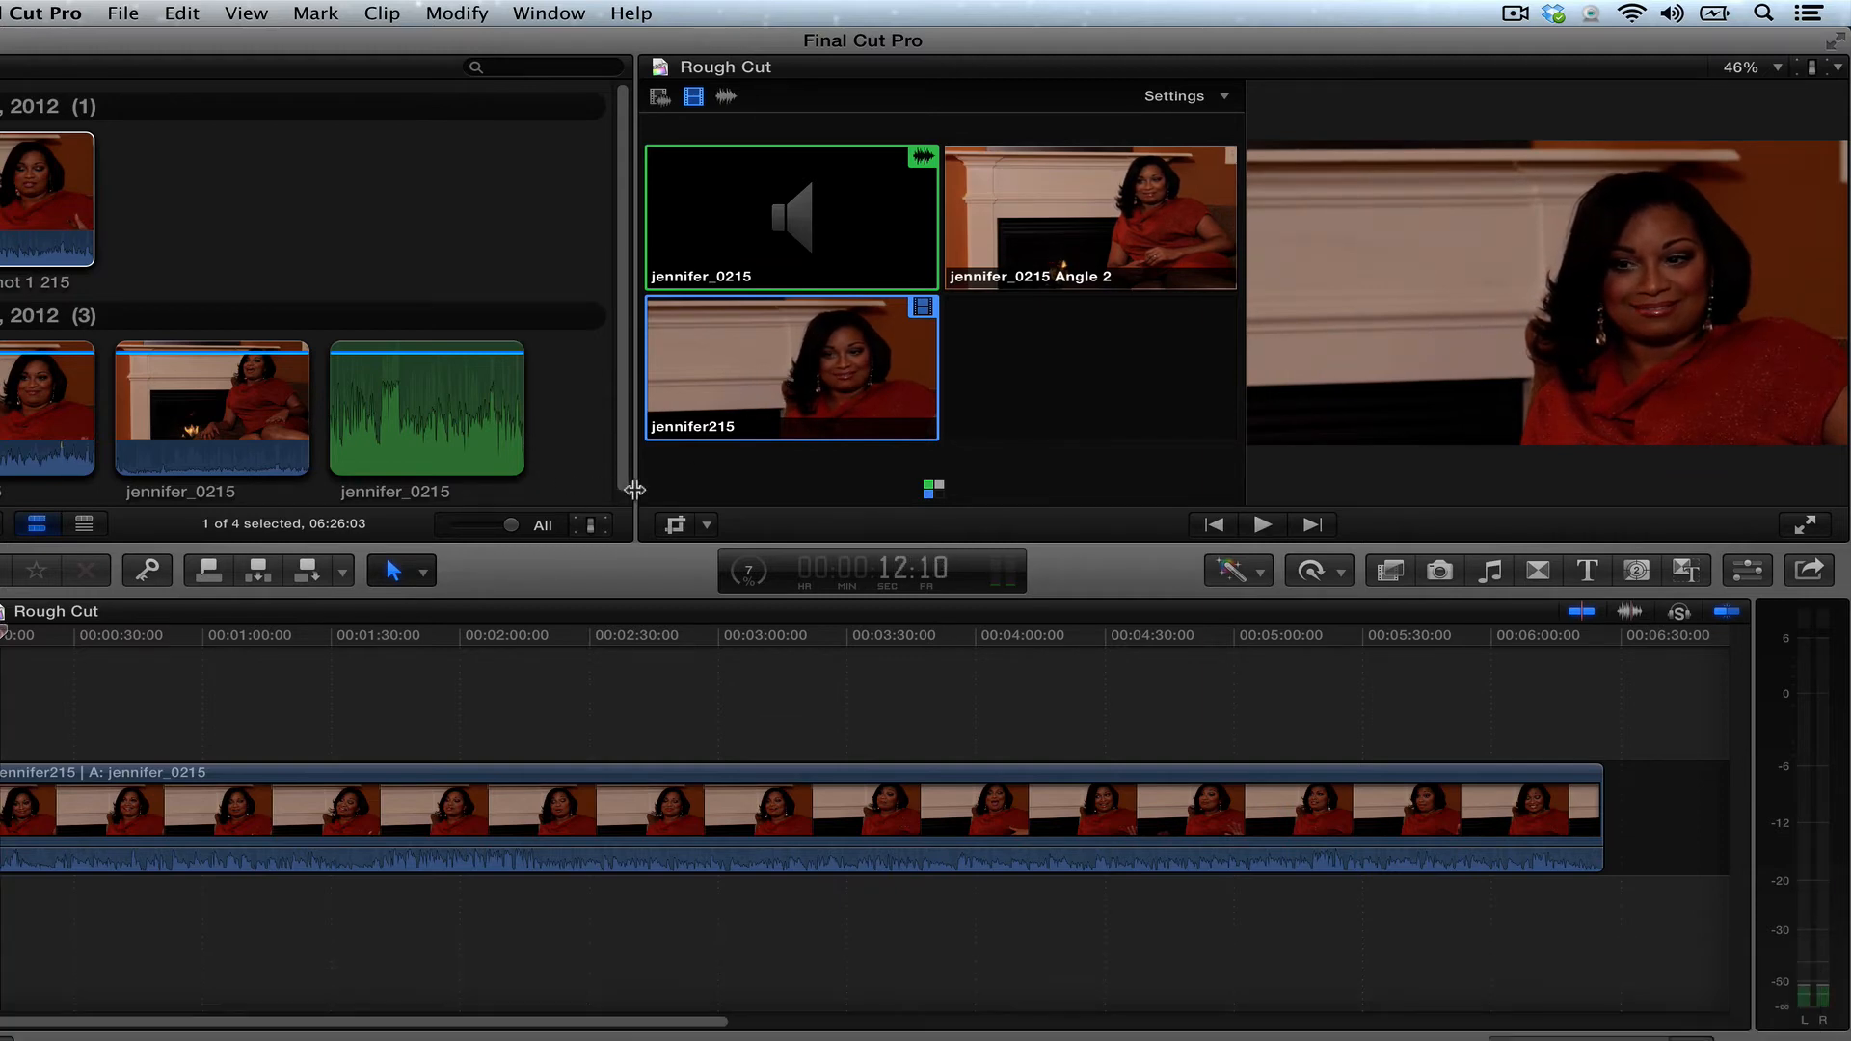
Step: Widen the viewer further, play on briefly, and move the playhead to the 22-second mark
left_click_drag(622, 493, 433, 493)
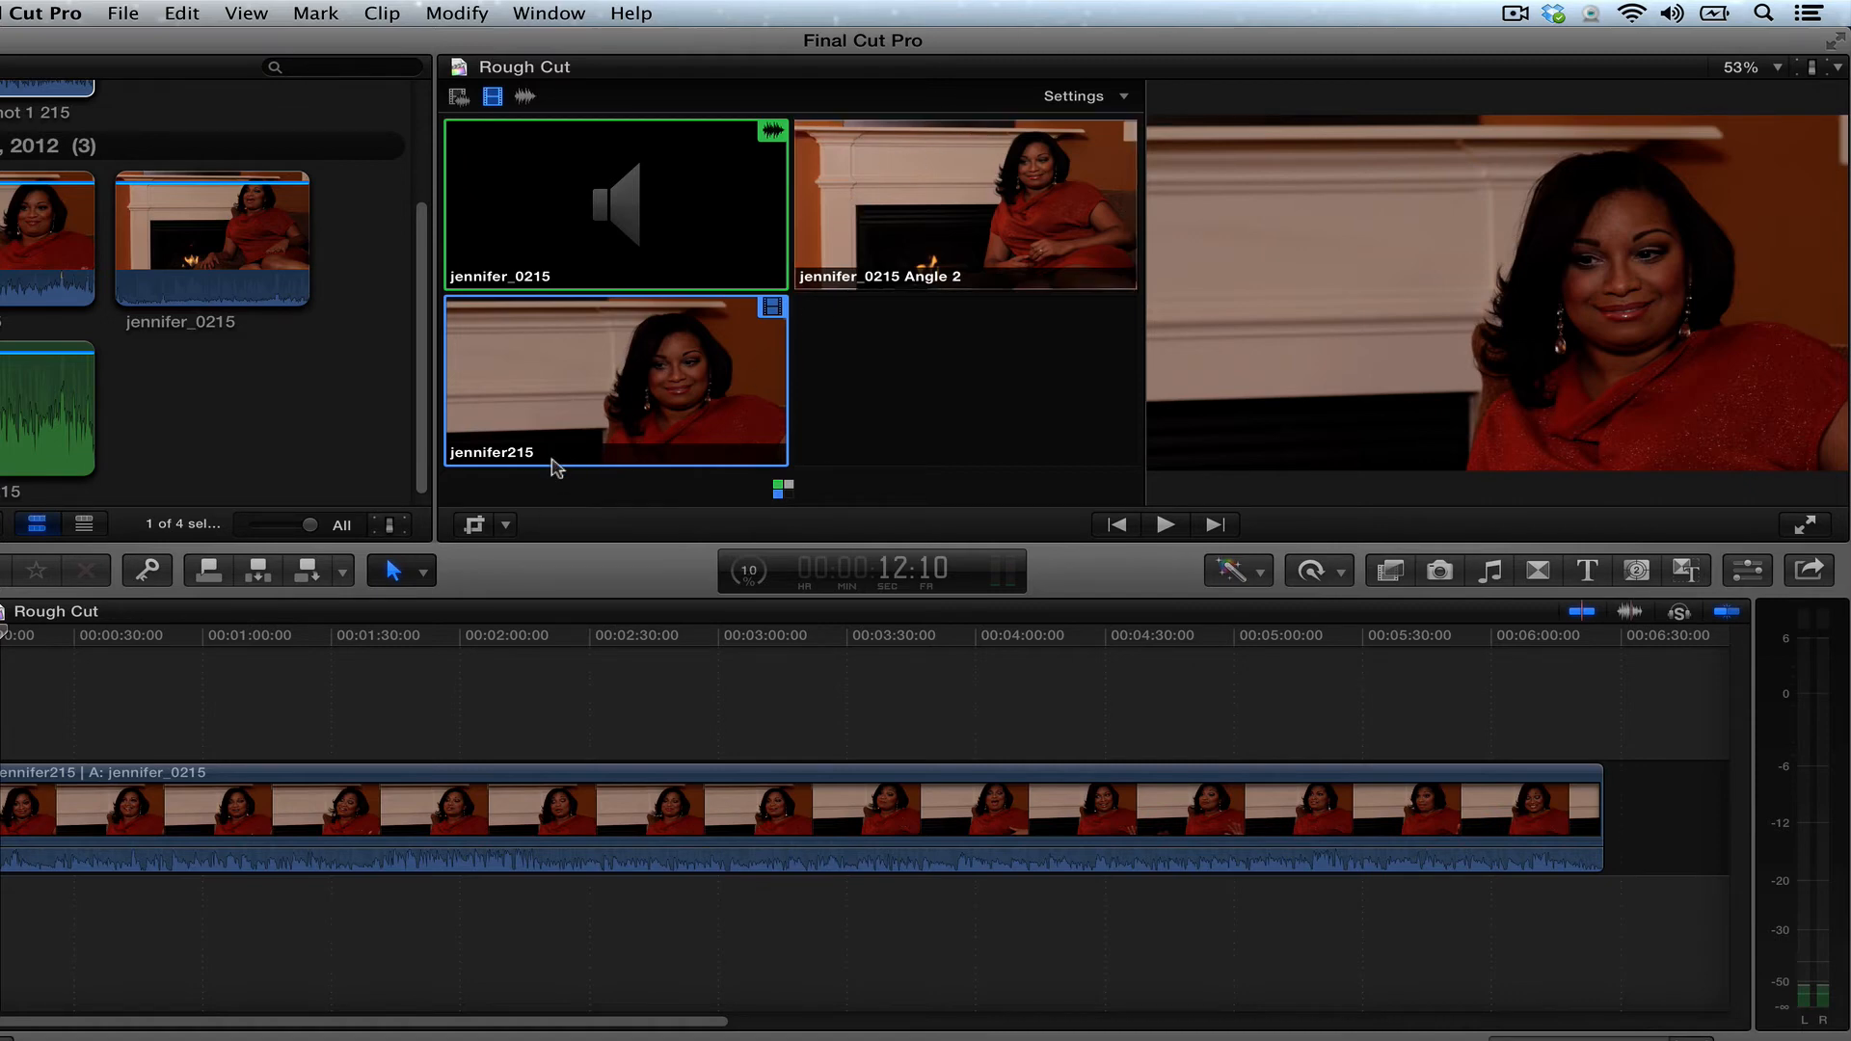
key("space")
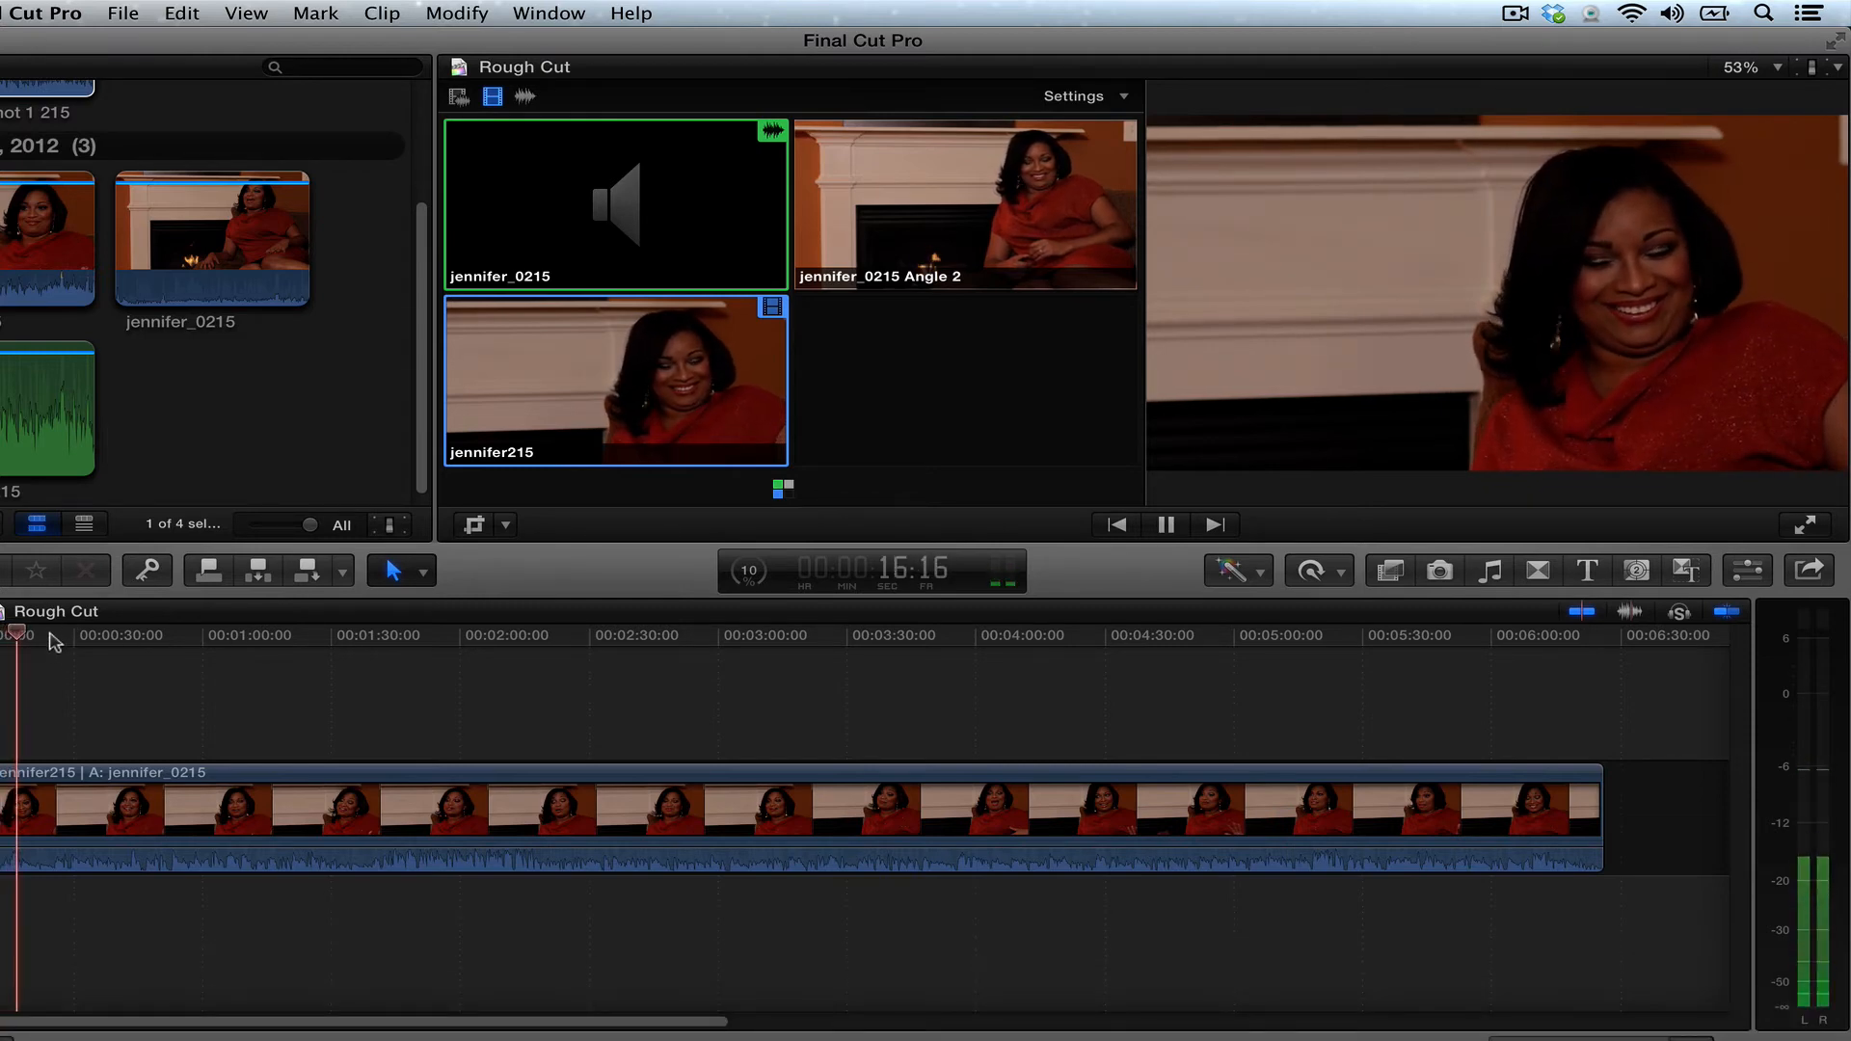
key("space")
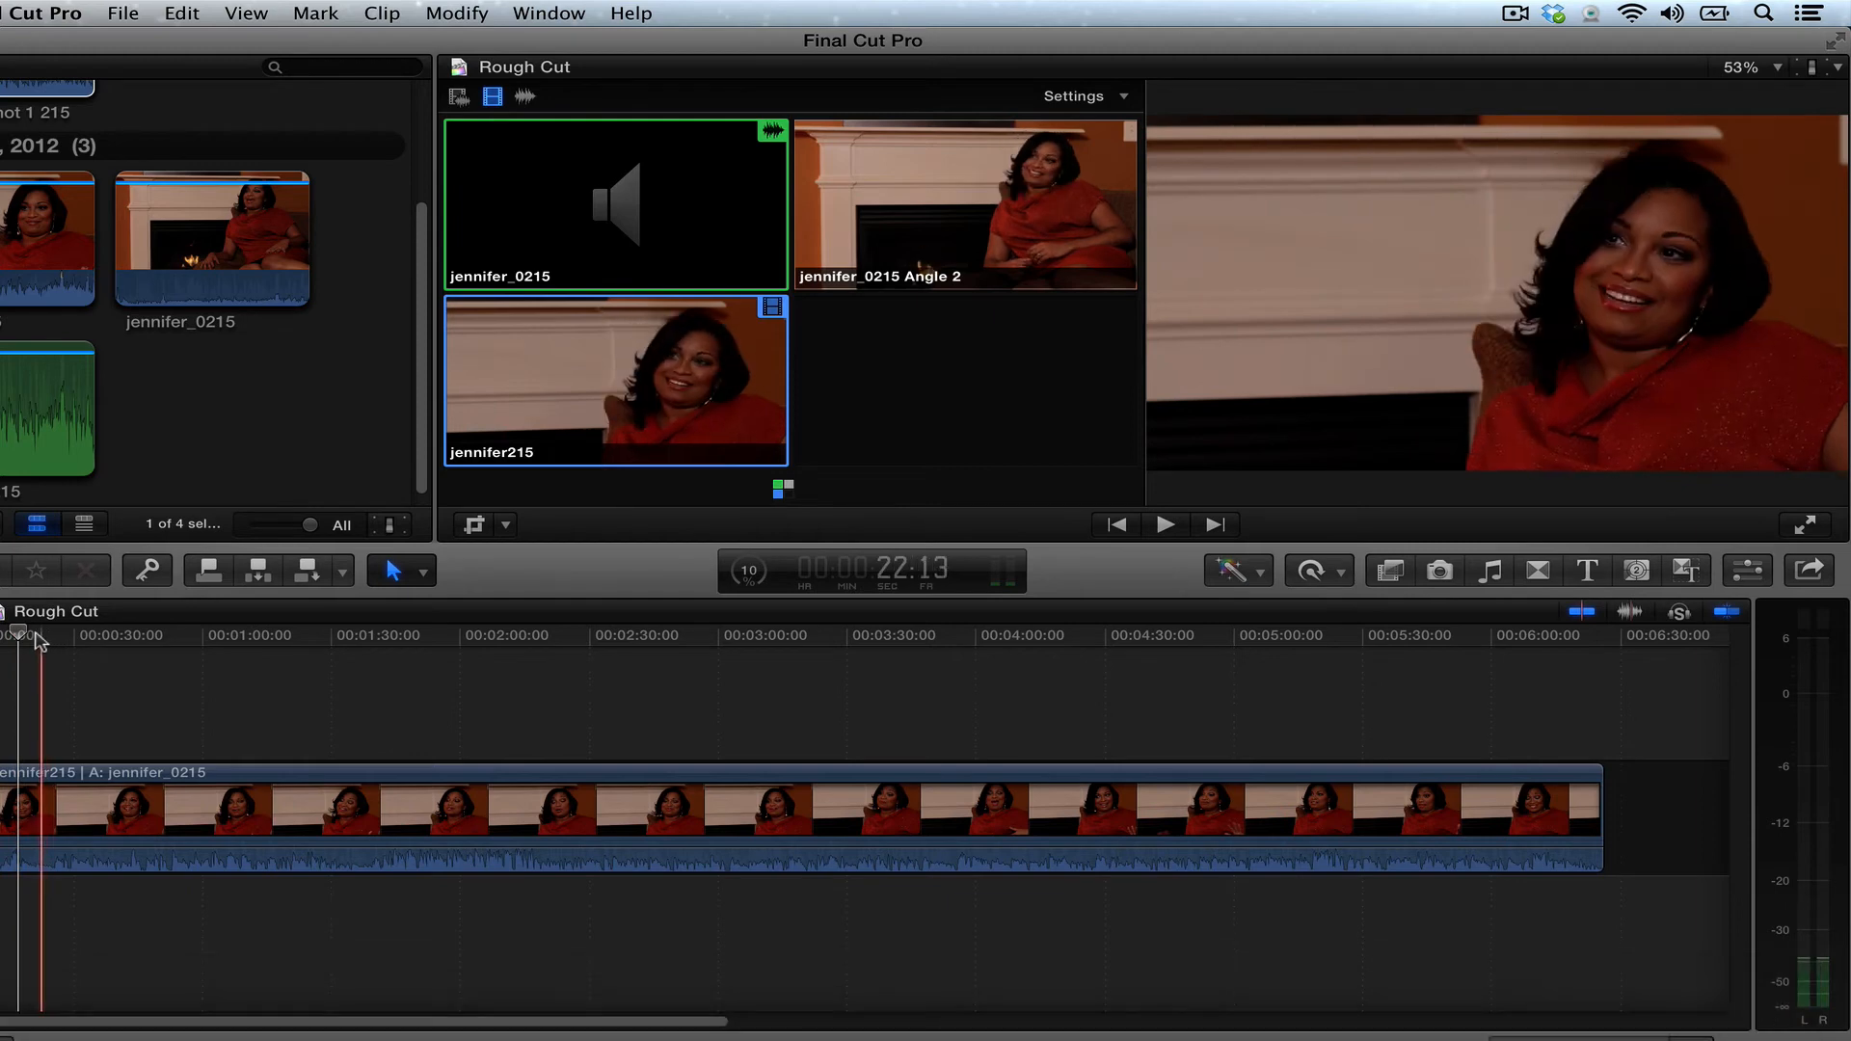
left_click_drag(24, 636, 38, 638)
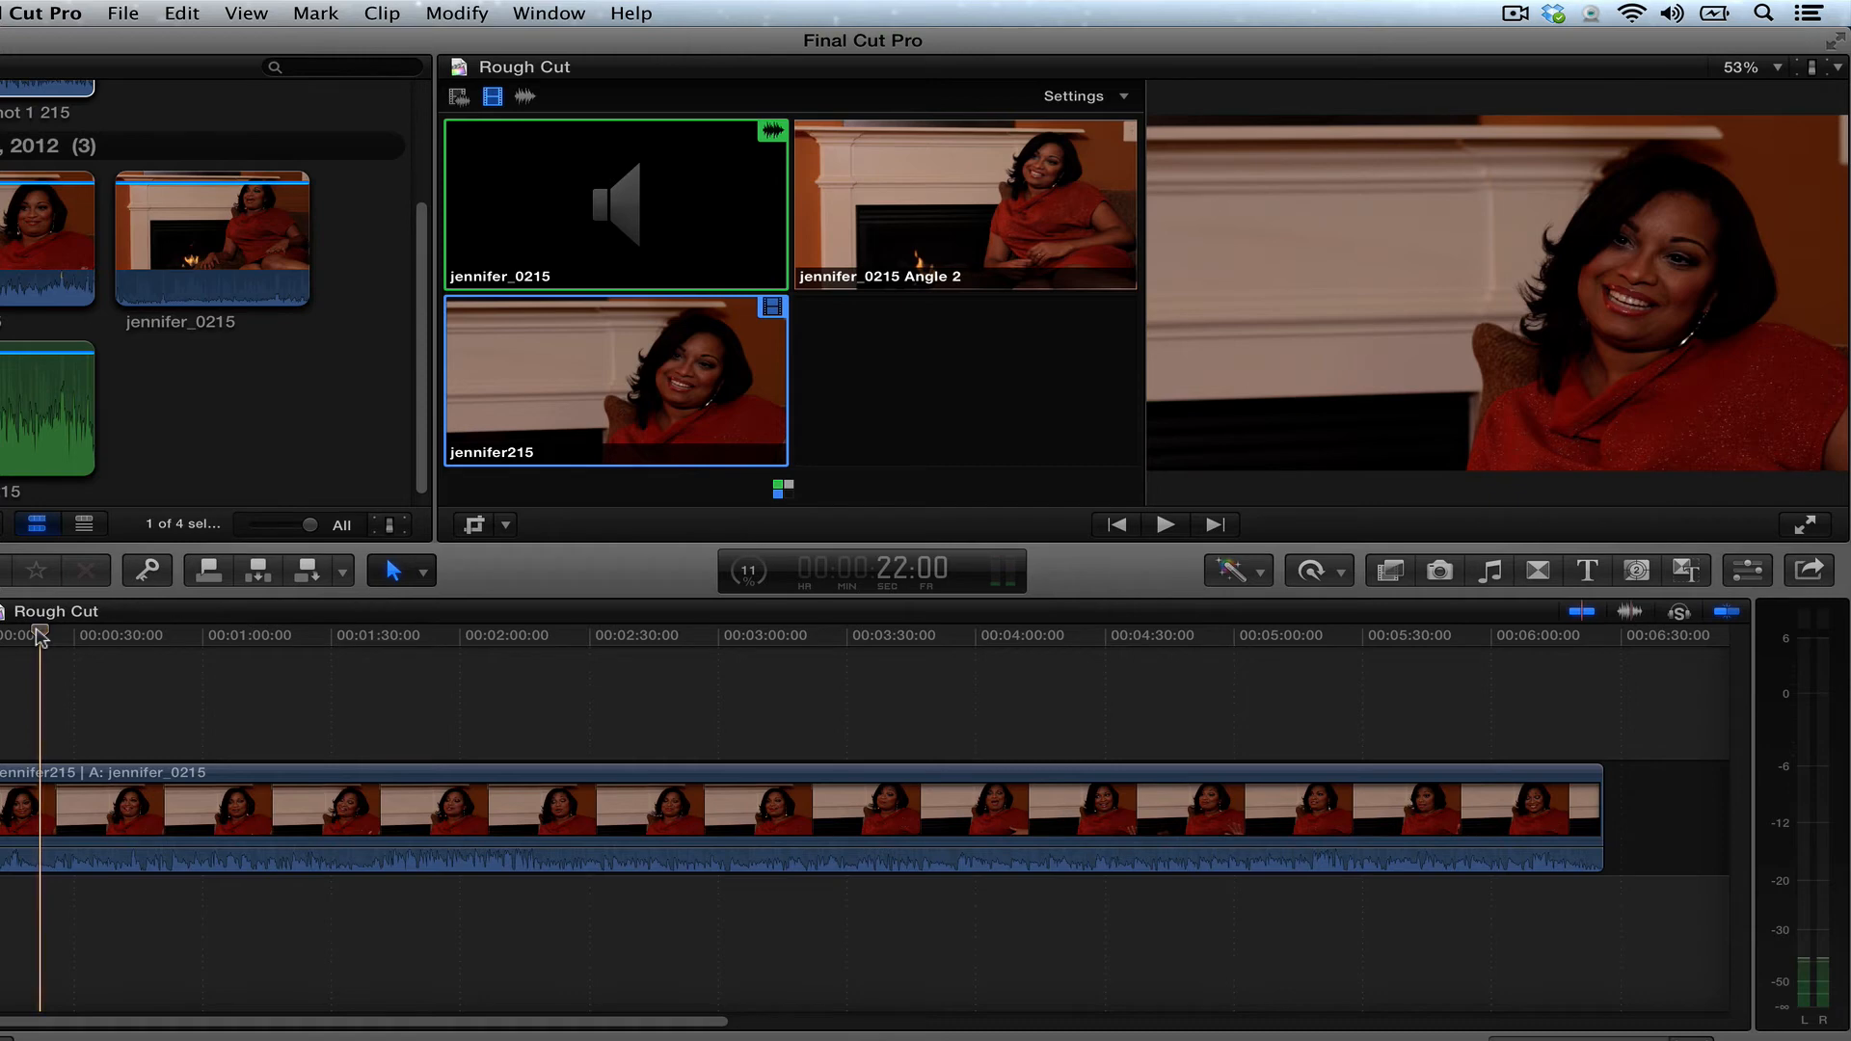
Step: Play the Rough Cut from 22 seconds, cut the video live between wide angle 2 and close-up angle 3, finish on angle 2, and skim the cuts
key("space")
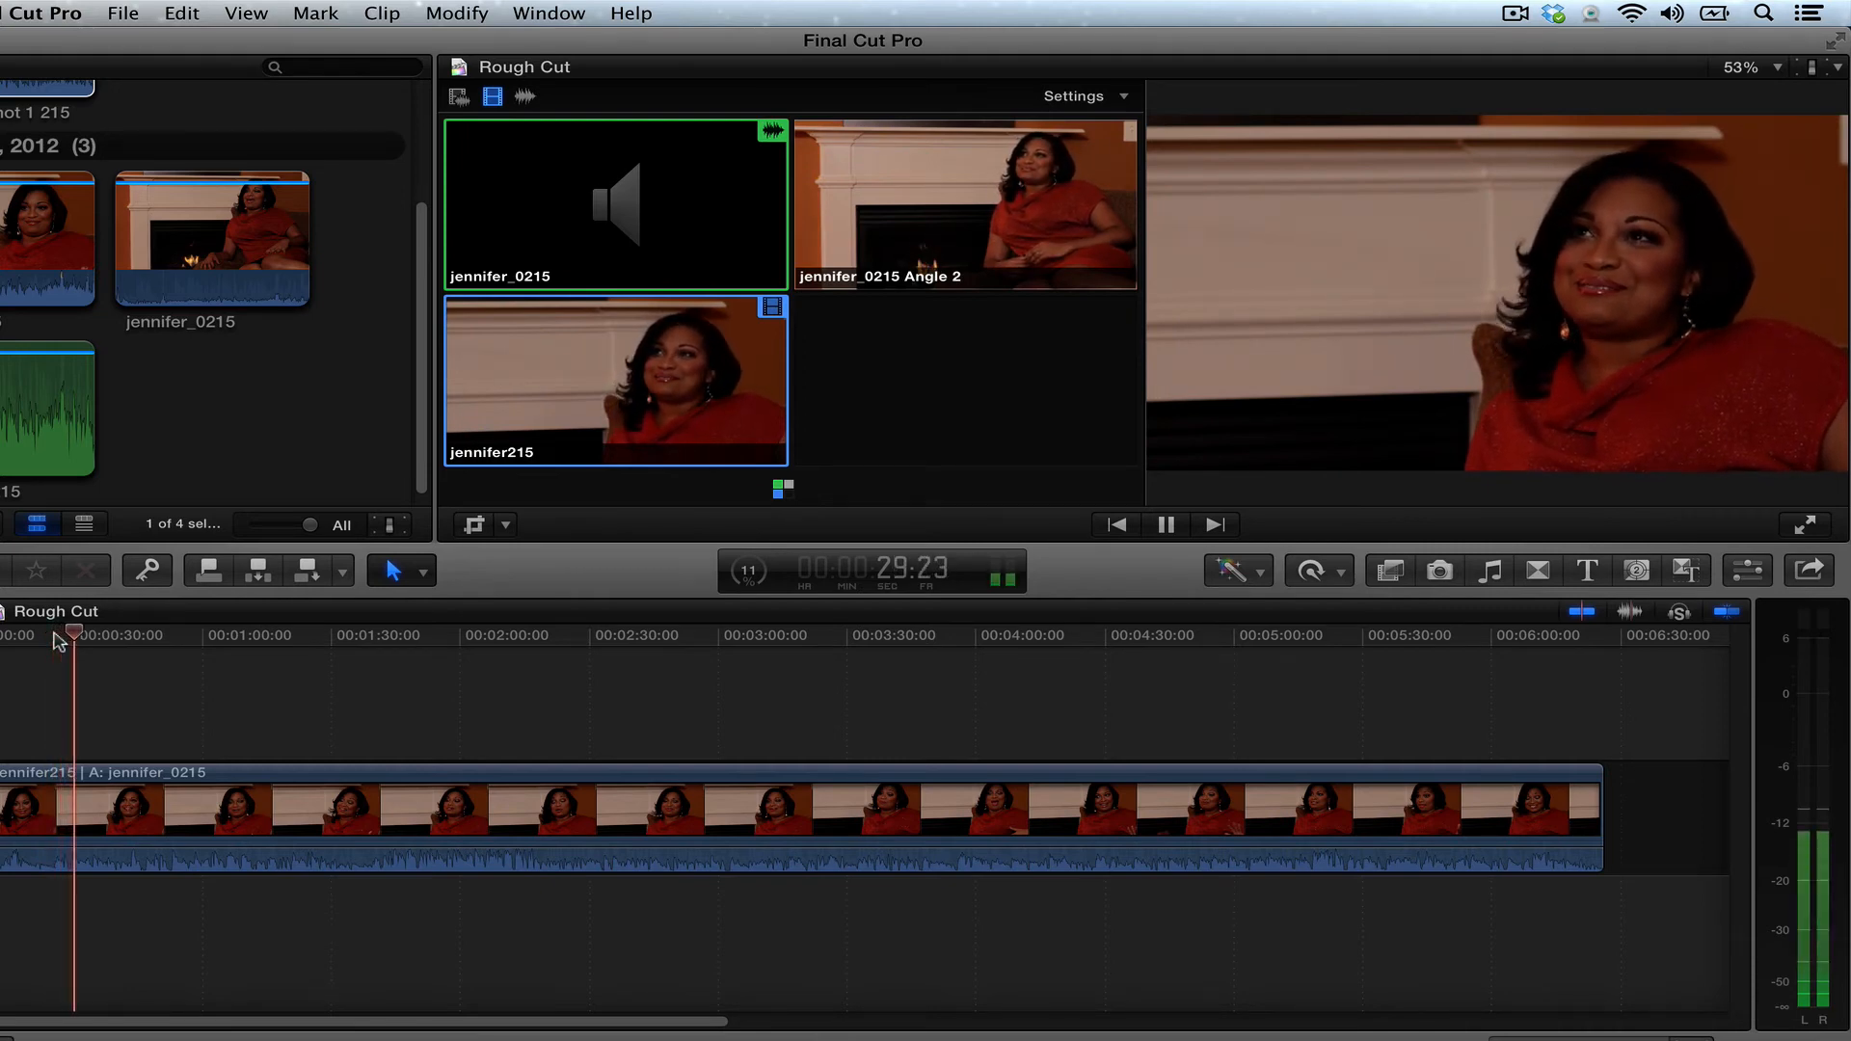
key("2")
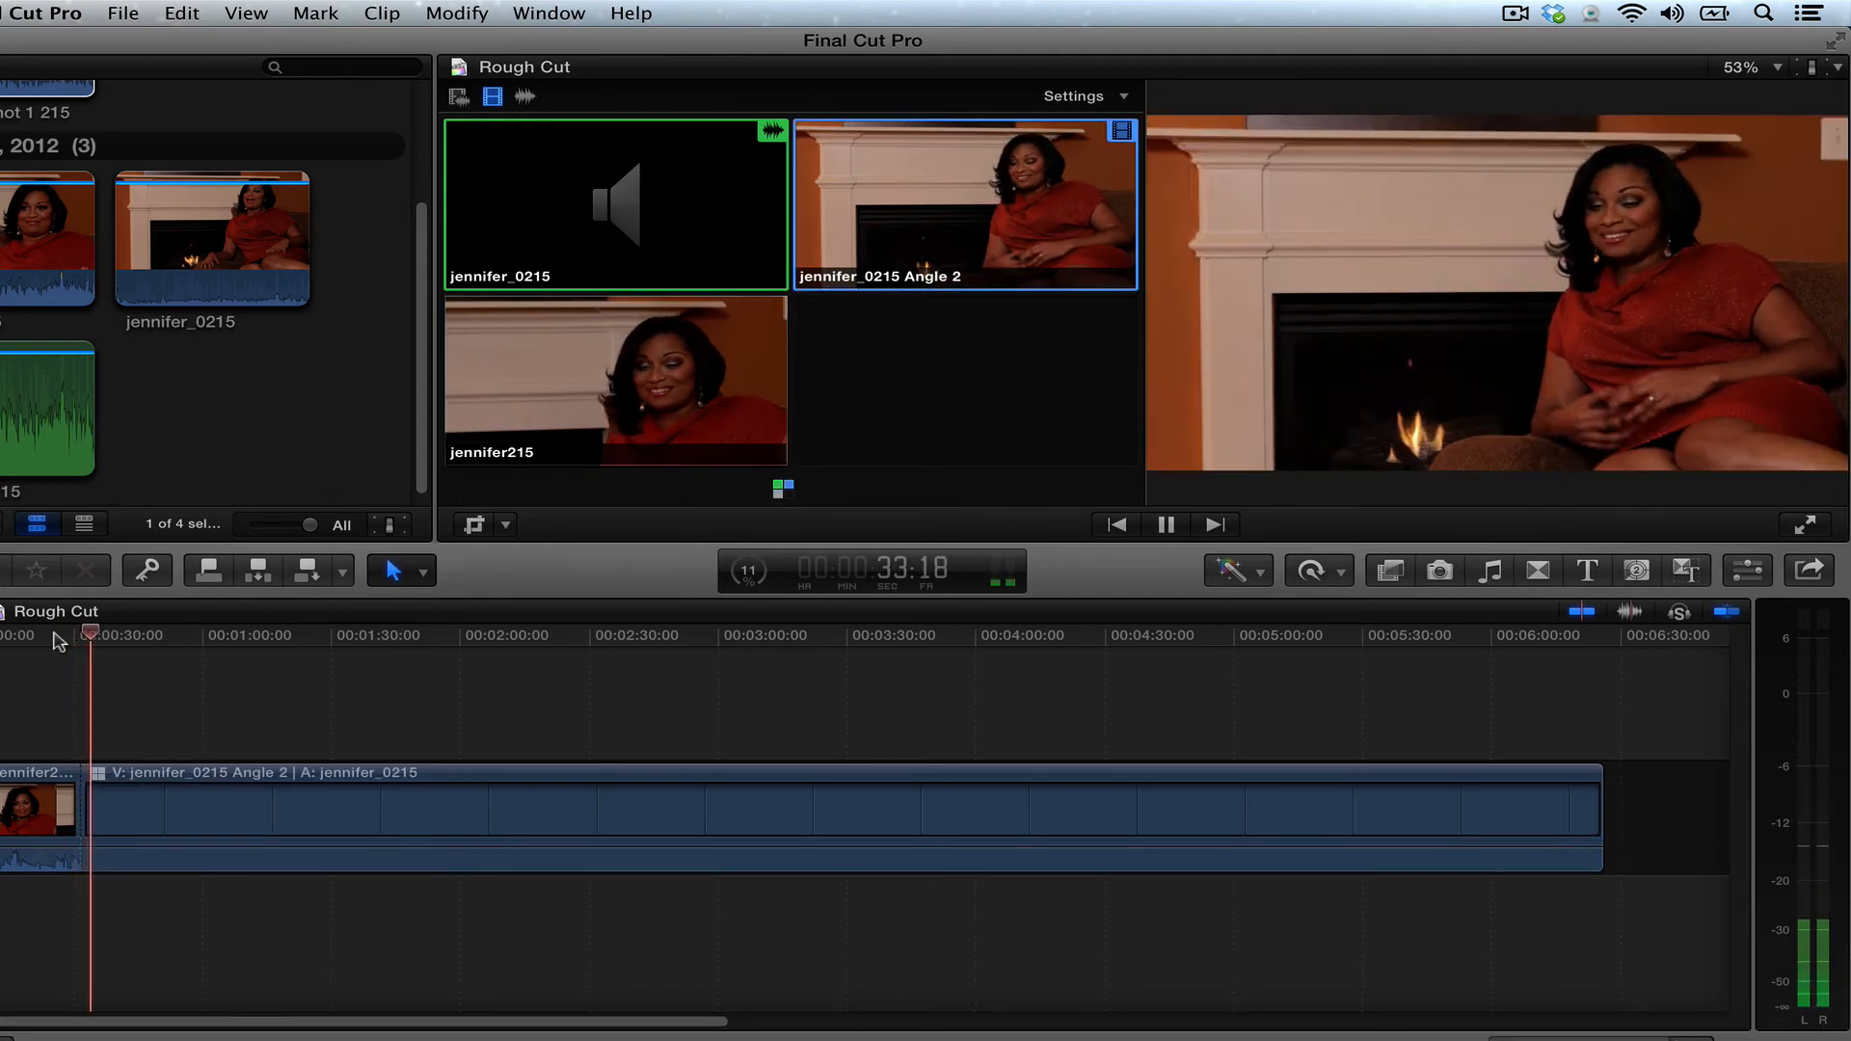
key("3")
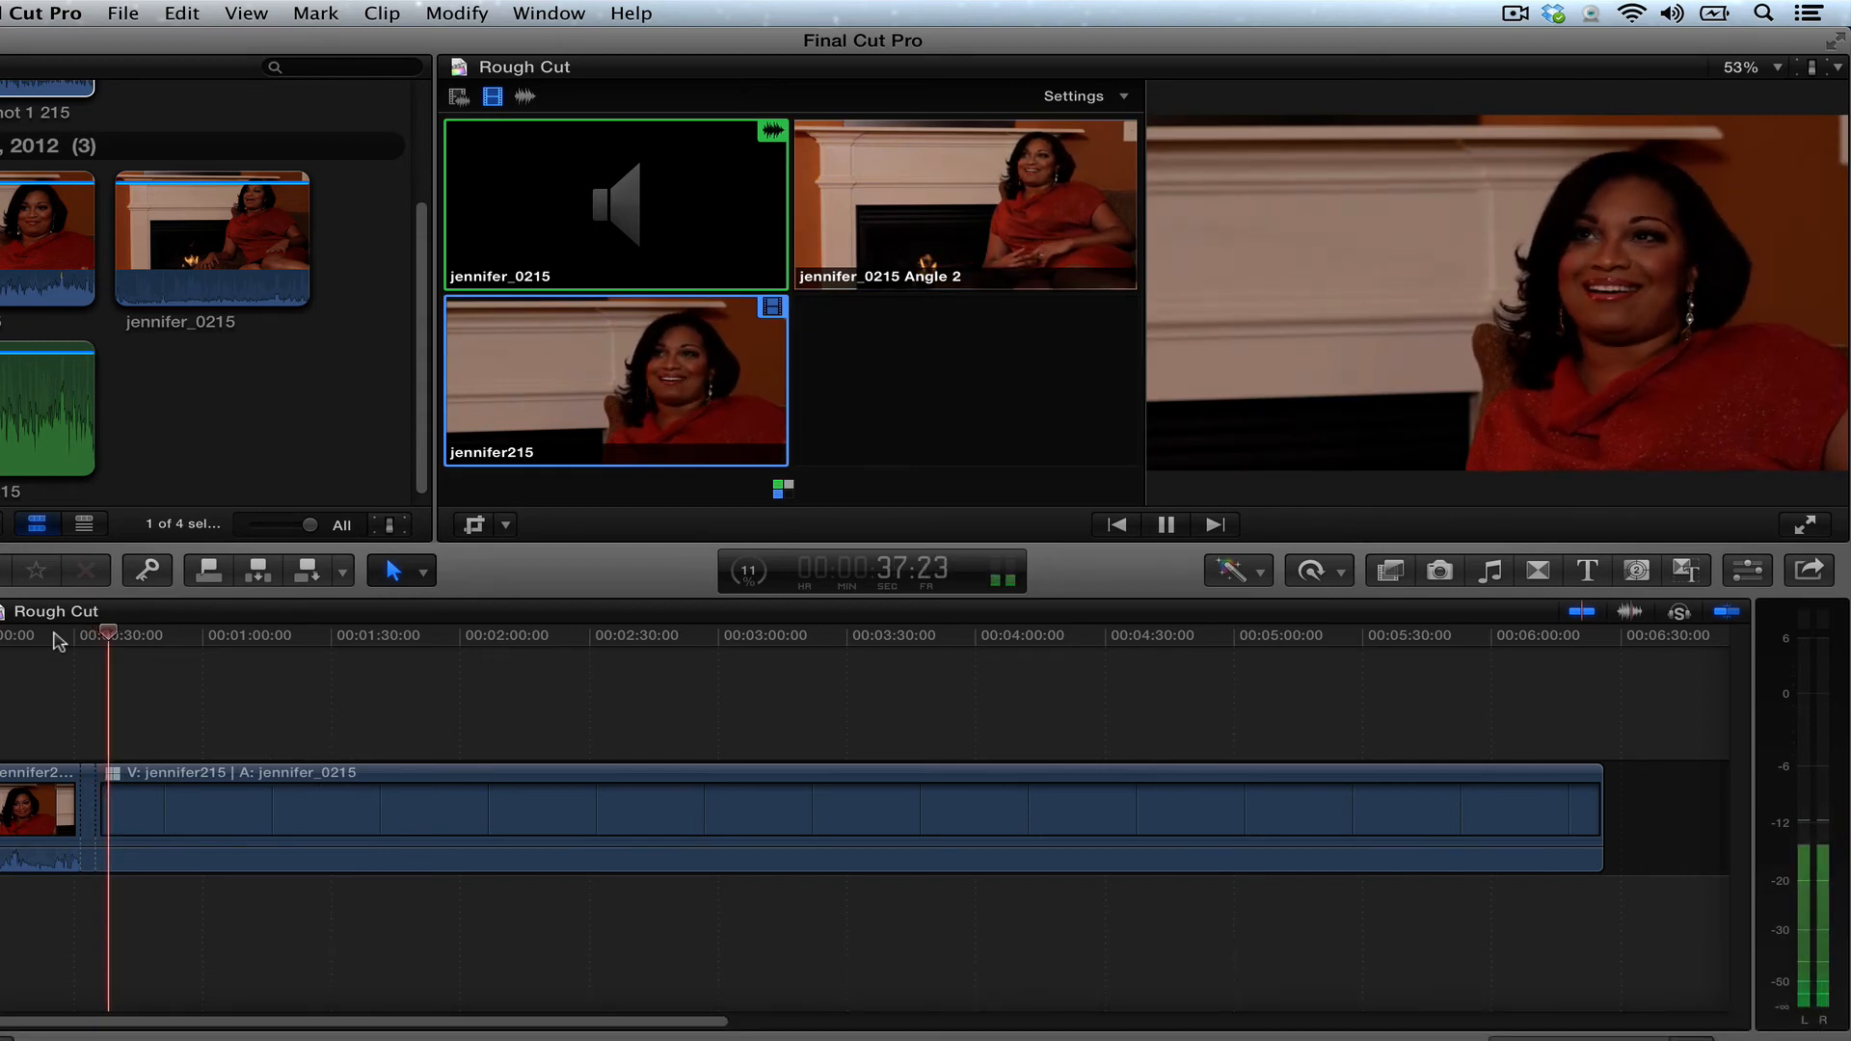
key("2")
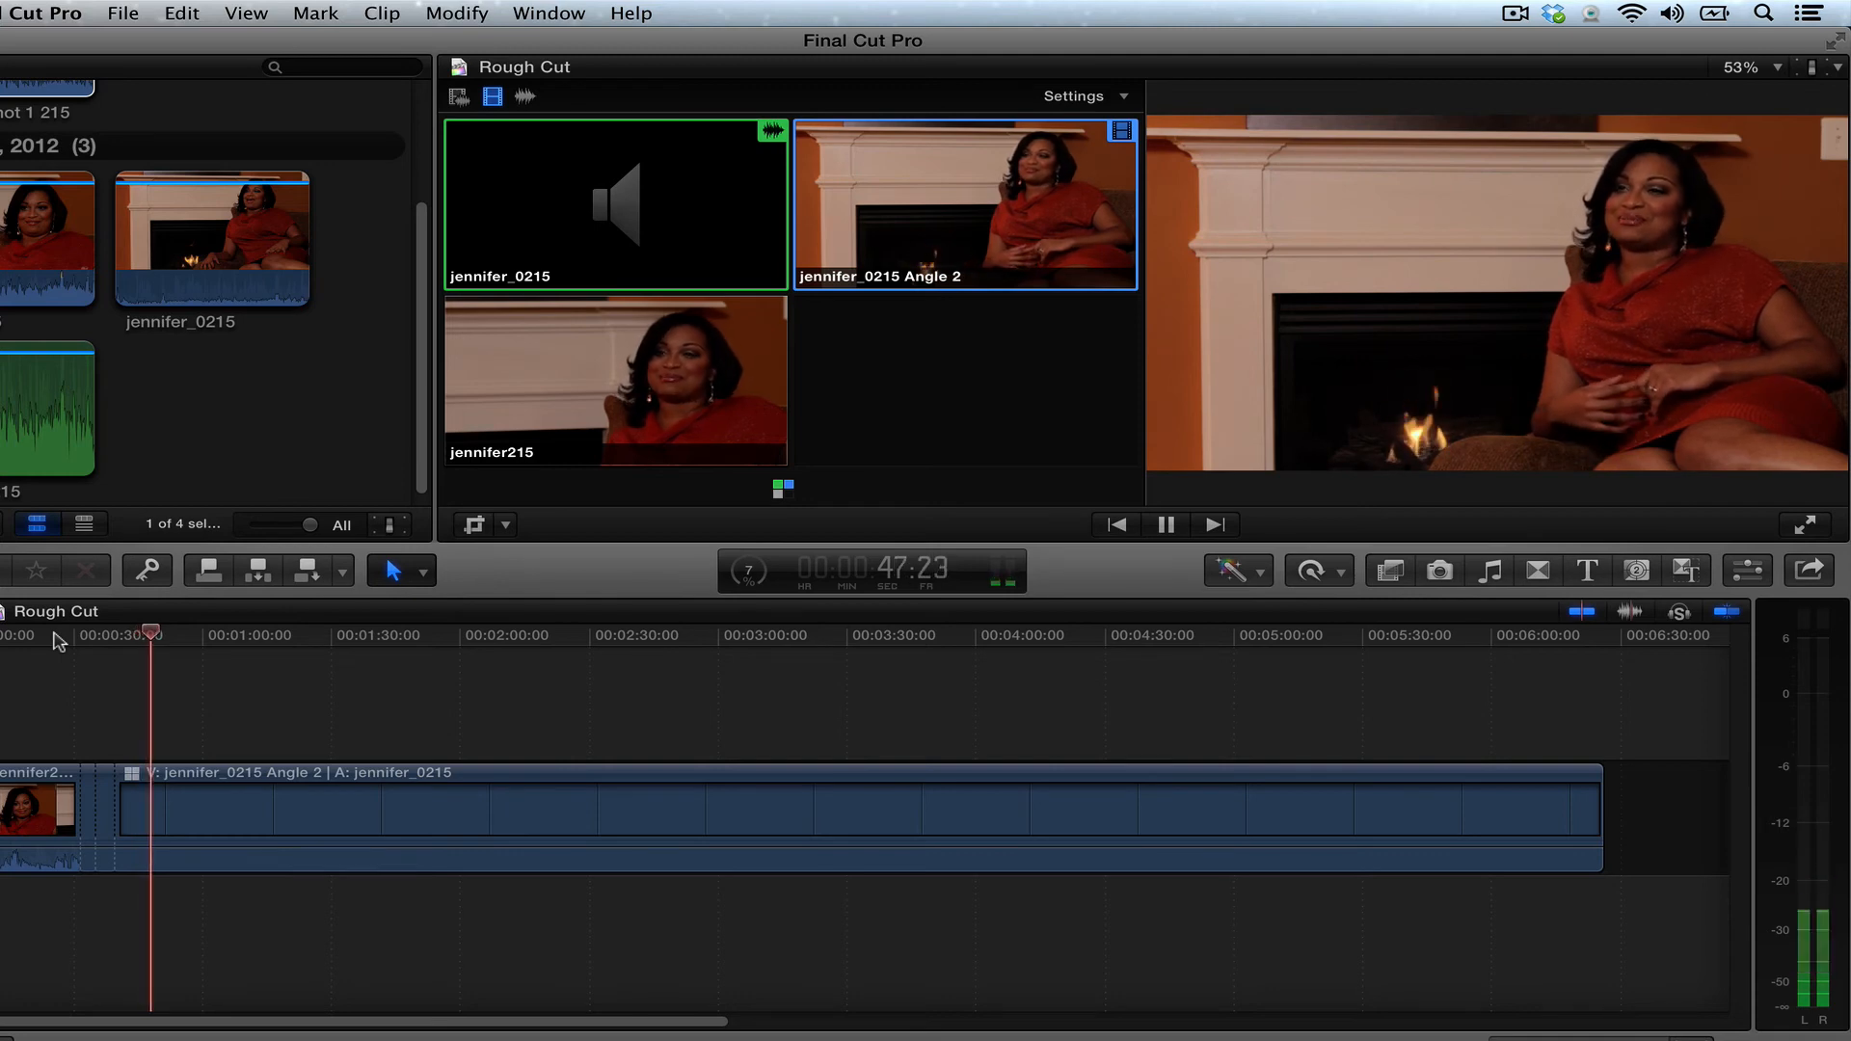
key("3")
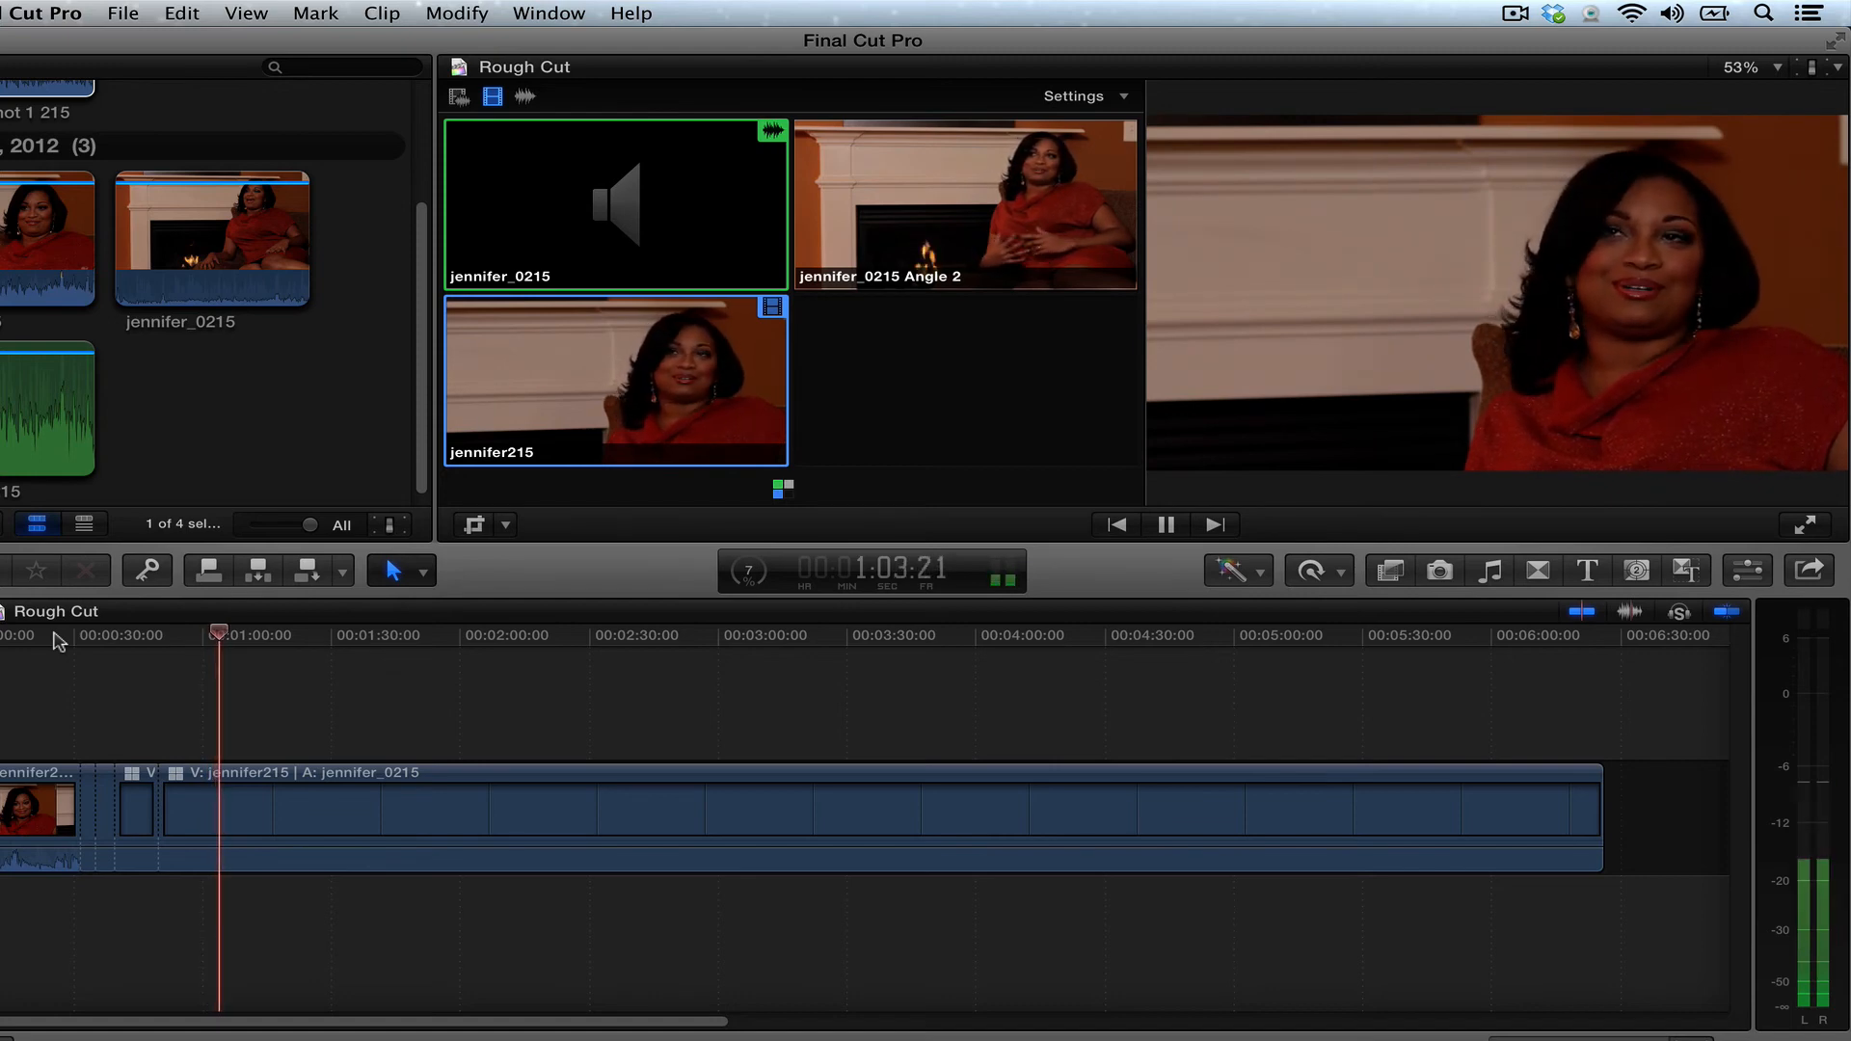
key("3")
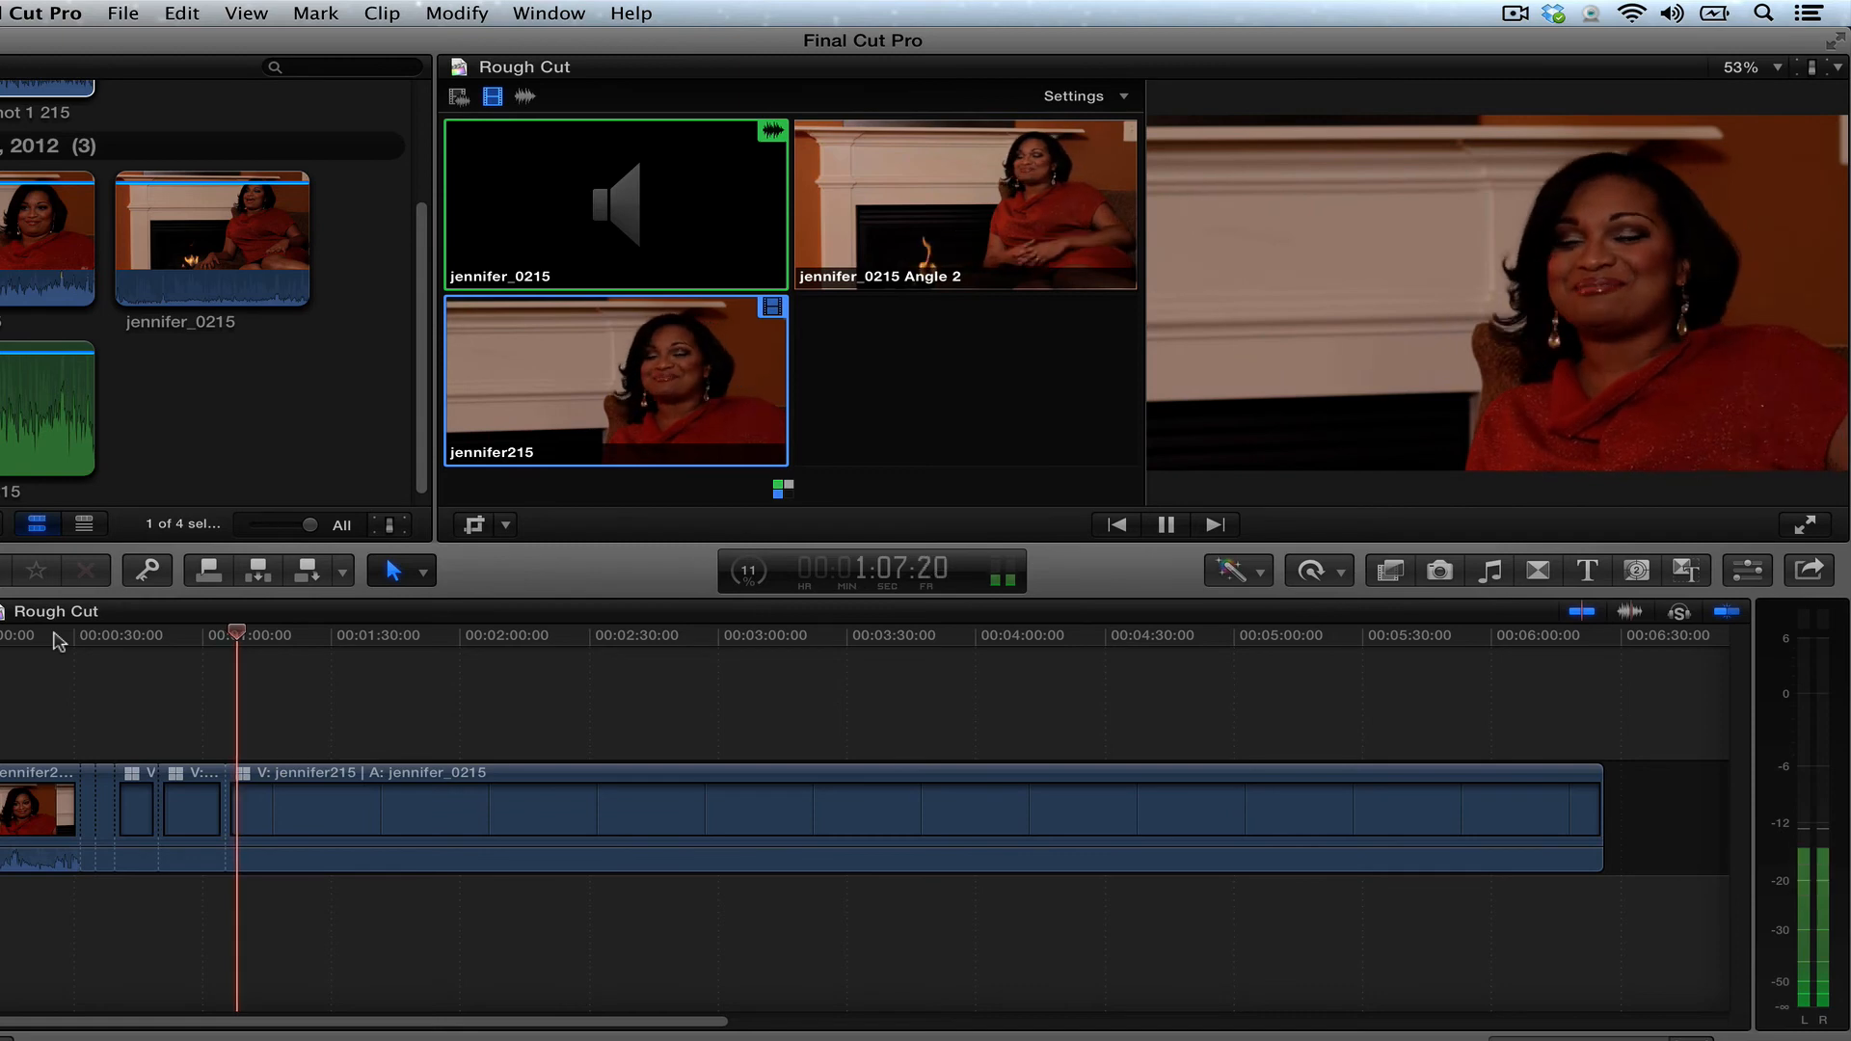
key("2")
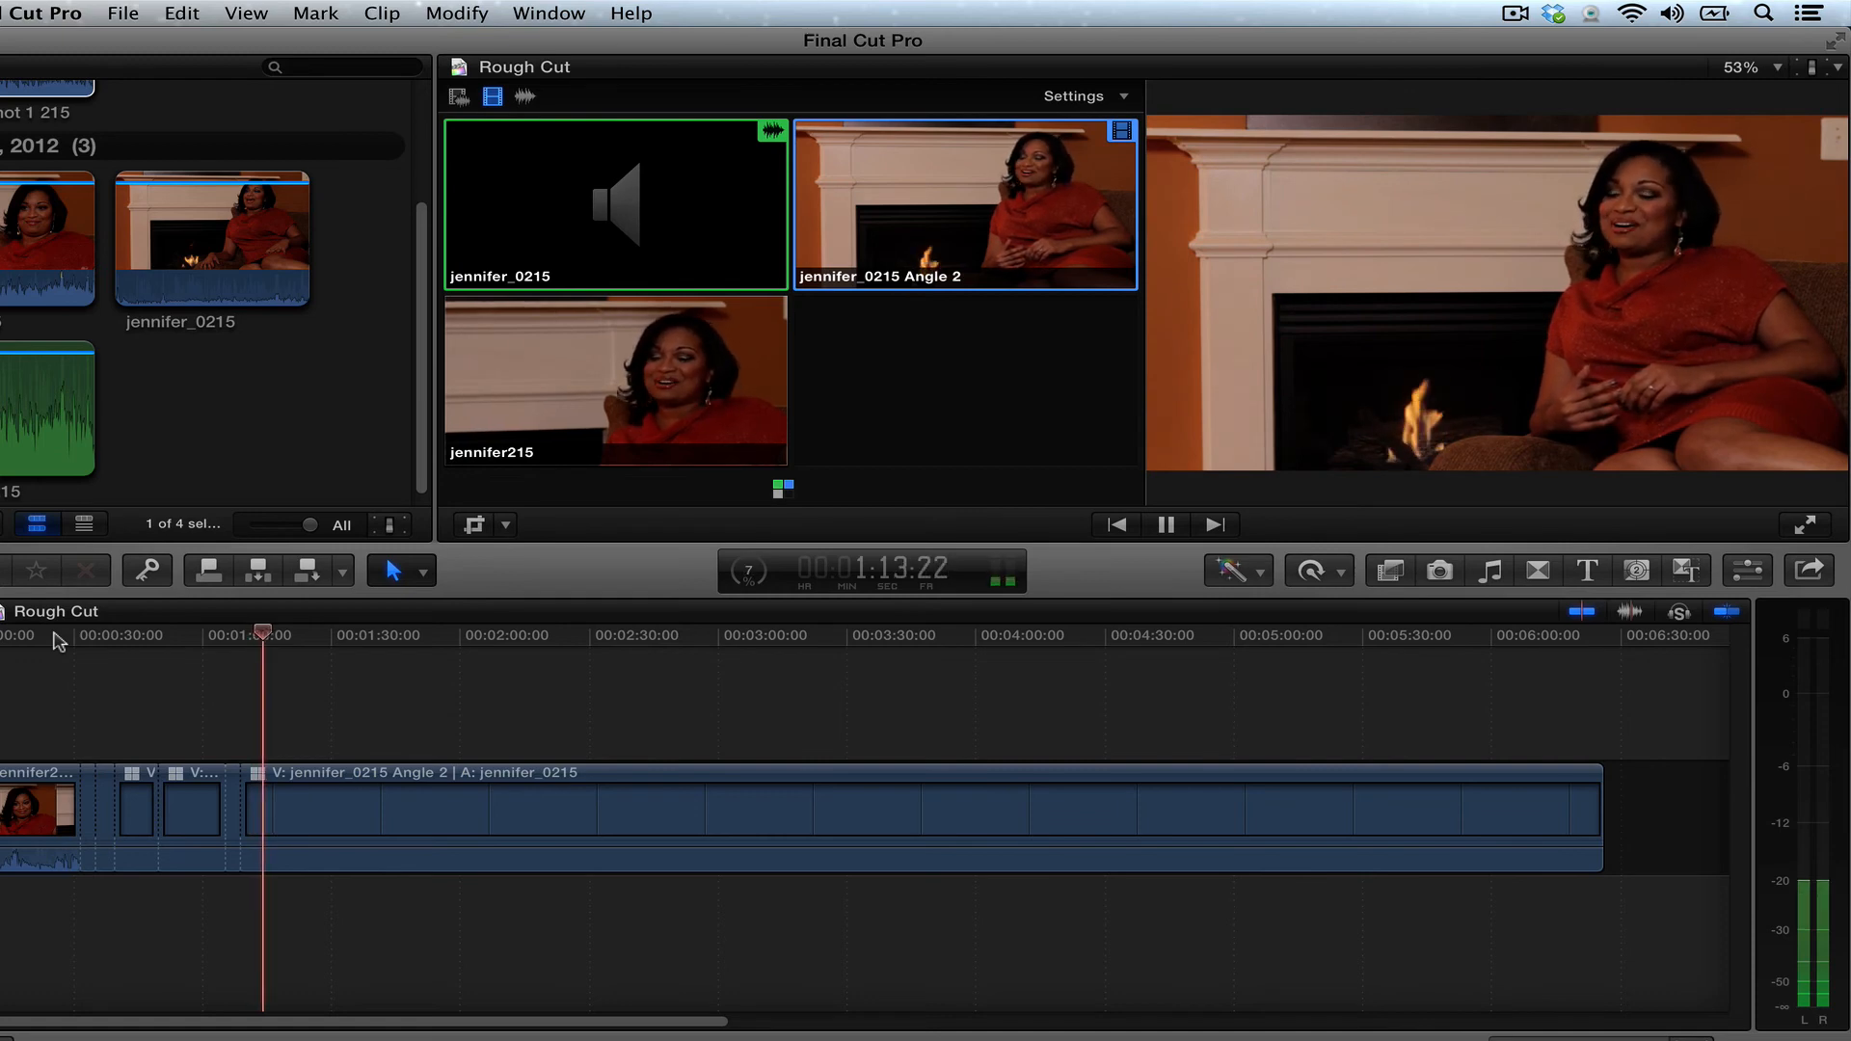
key("space")
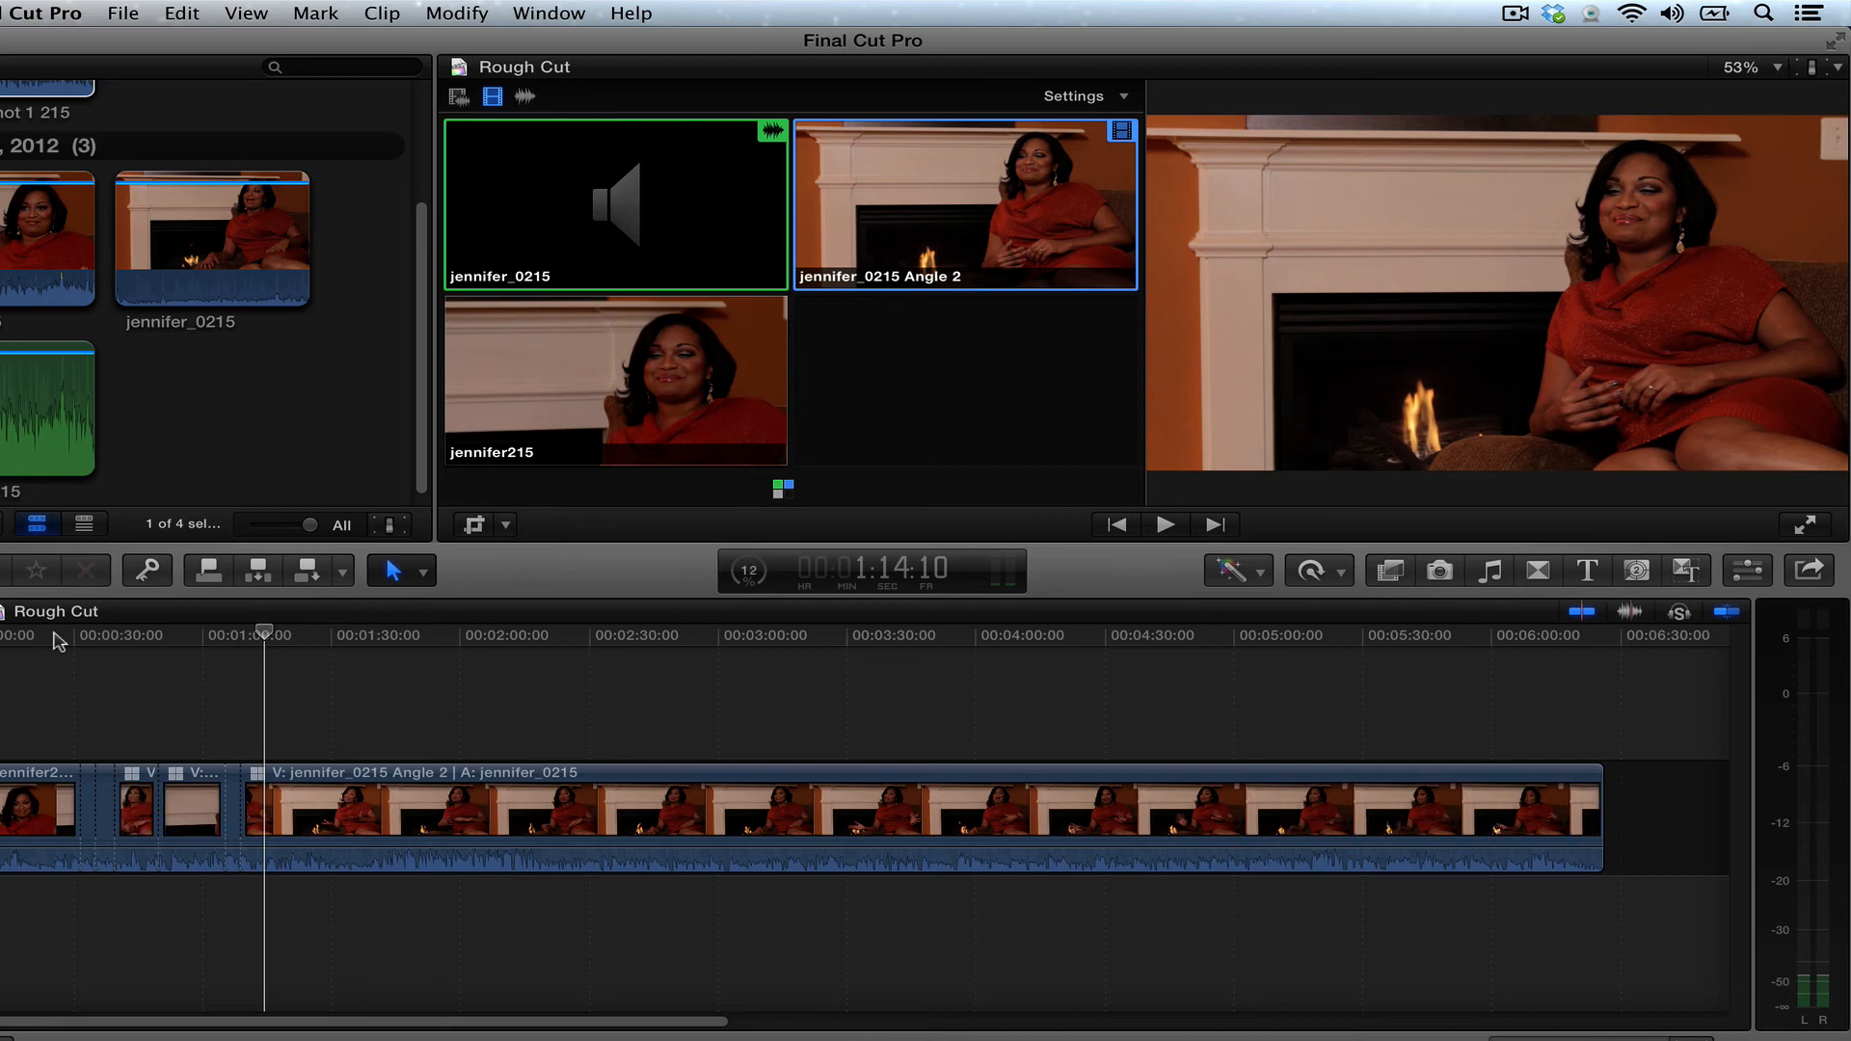
left_click_drag(77, 636, 199, 636)
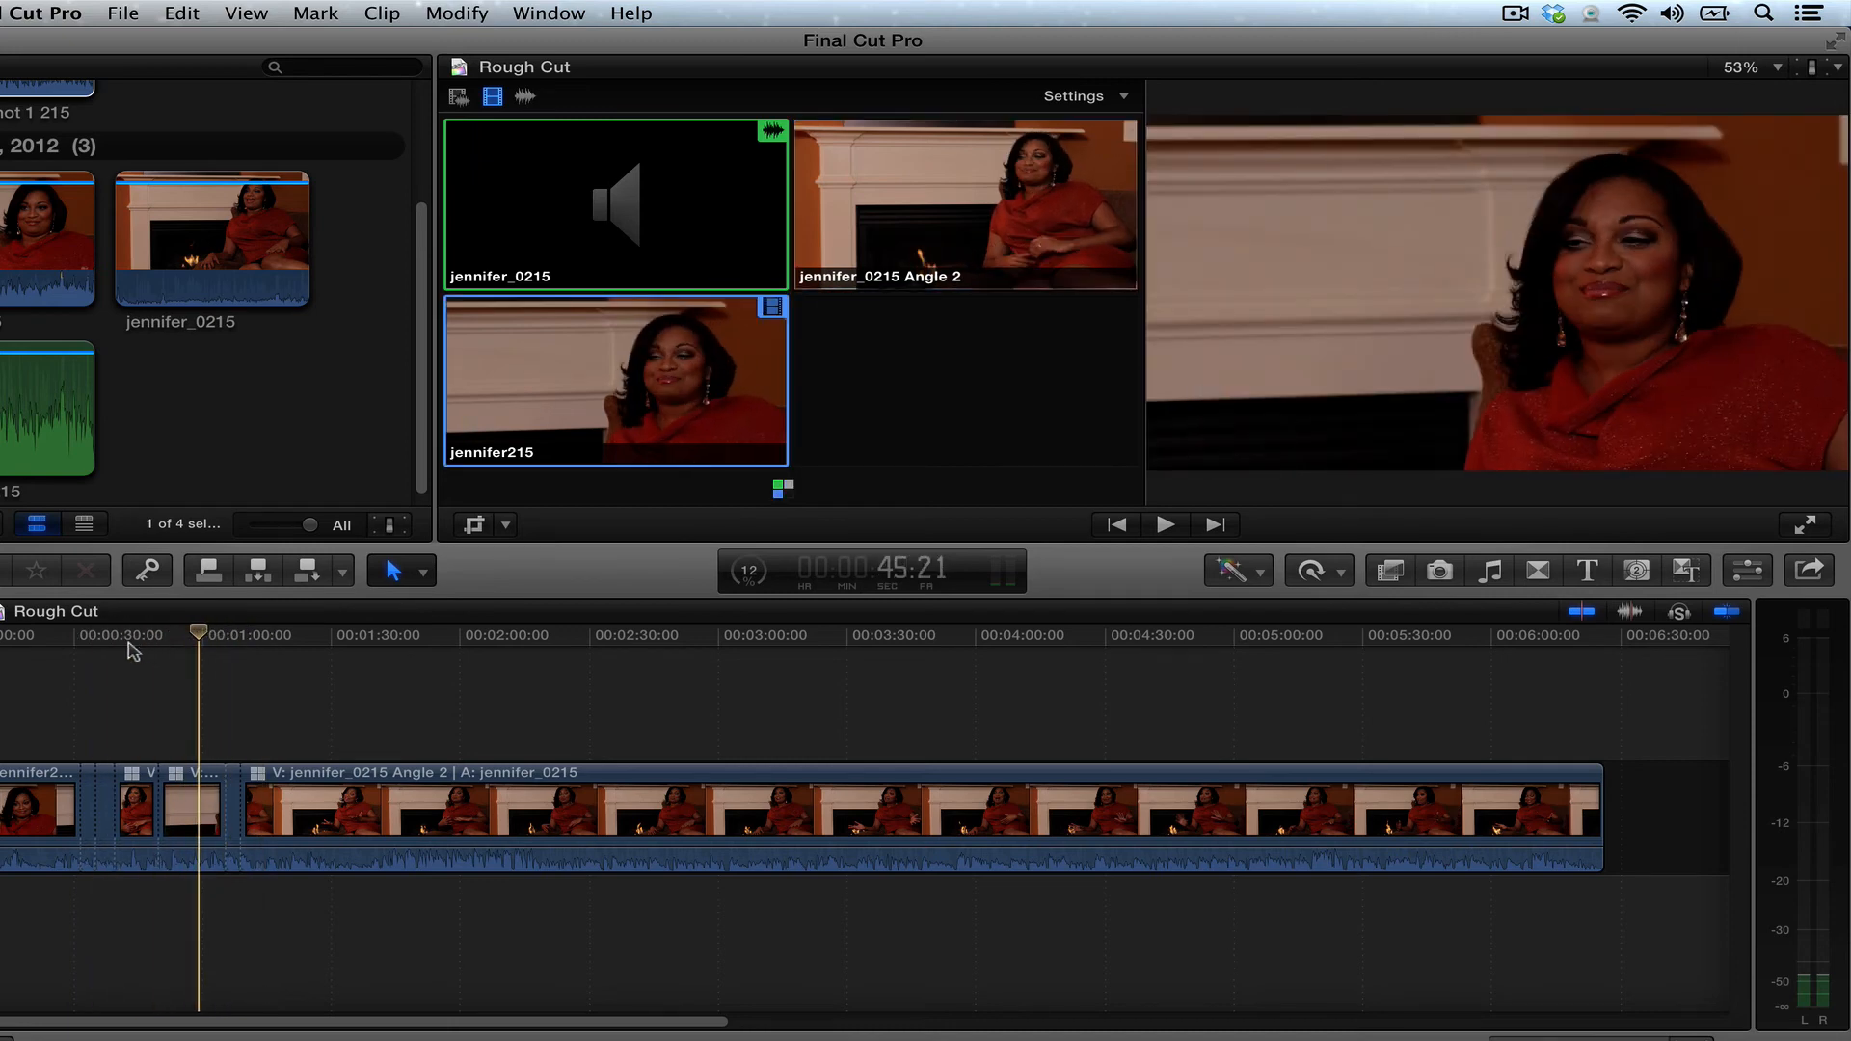
Step: Try switching the short close-up clip just before the 1-minute mark to video angle jennifer_0215 Angle 2, and undo the switch
mouse_move(220, 652)
left_mouse_down()
mouse_move(115, 648)
mouse_move(203, 650)
left_mouse_up()
left_click(179, 789)
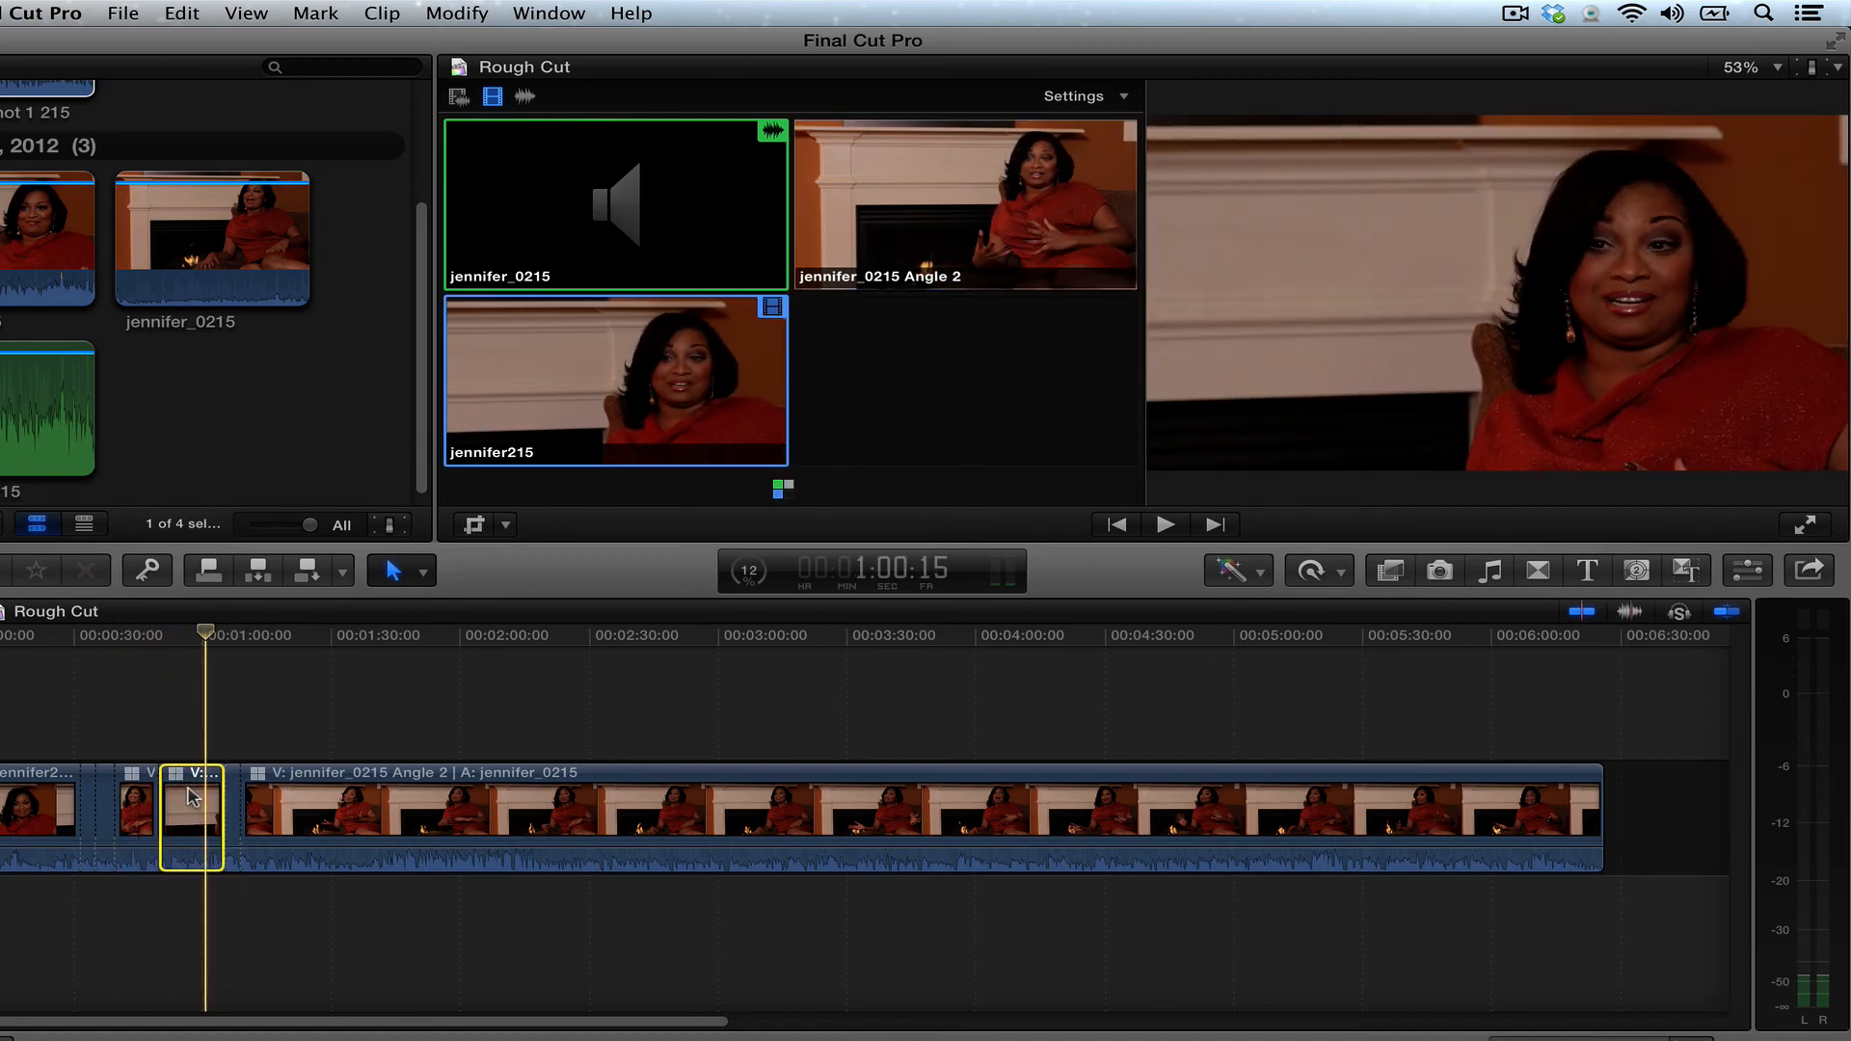
right_click(192, 796)
left_click(164, 730)
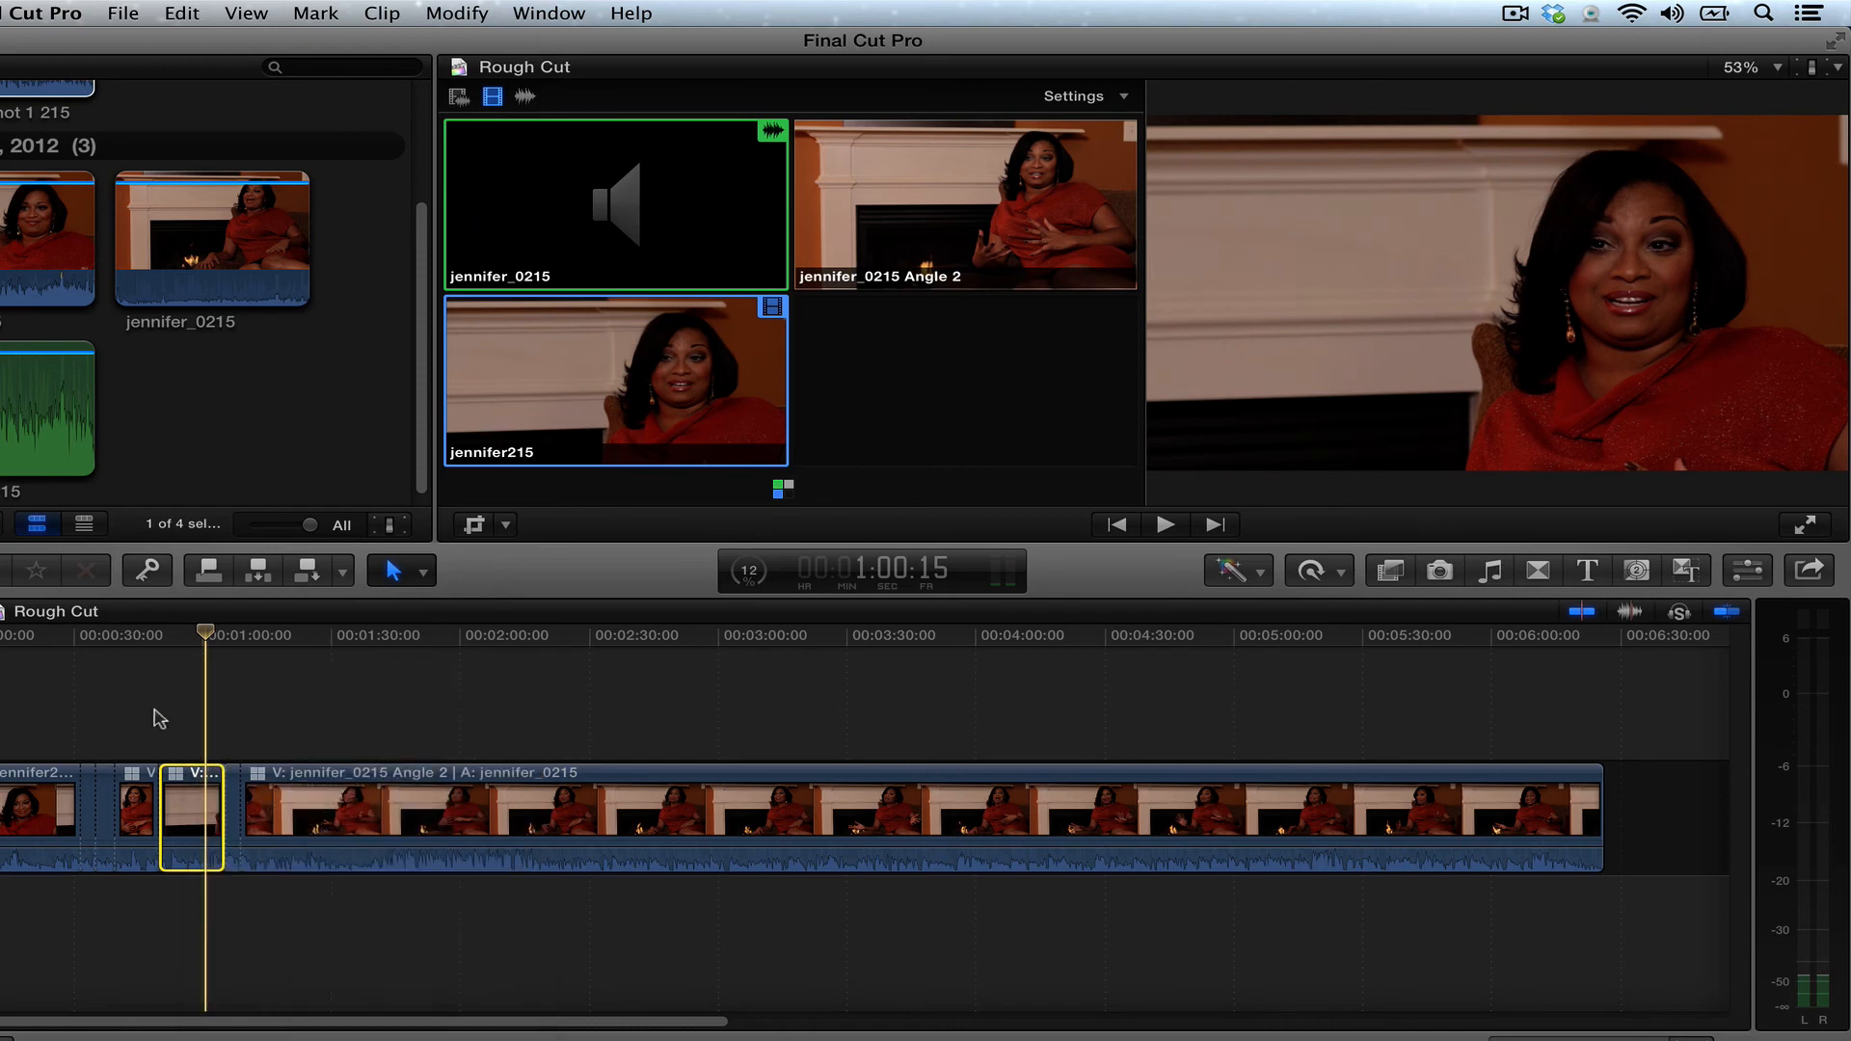
right_click(188, 795)
mouse_move(249, 712)
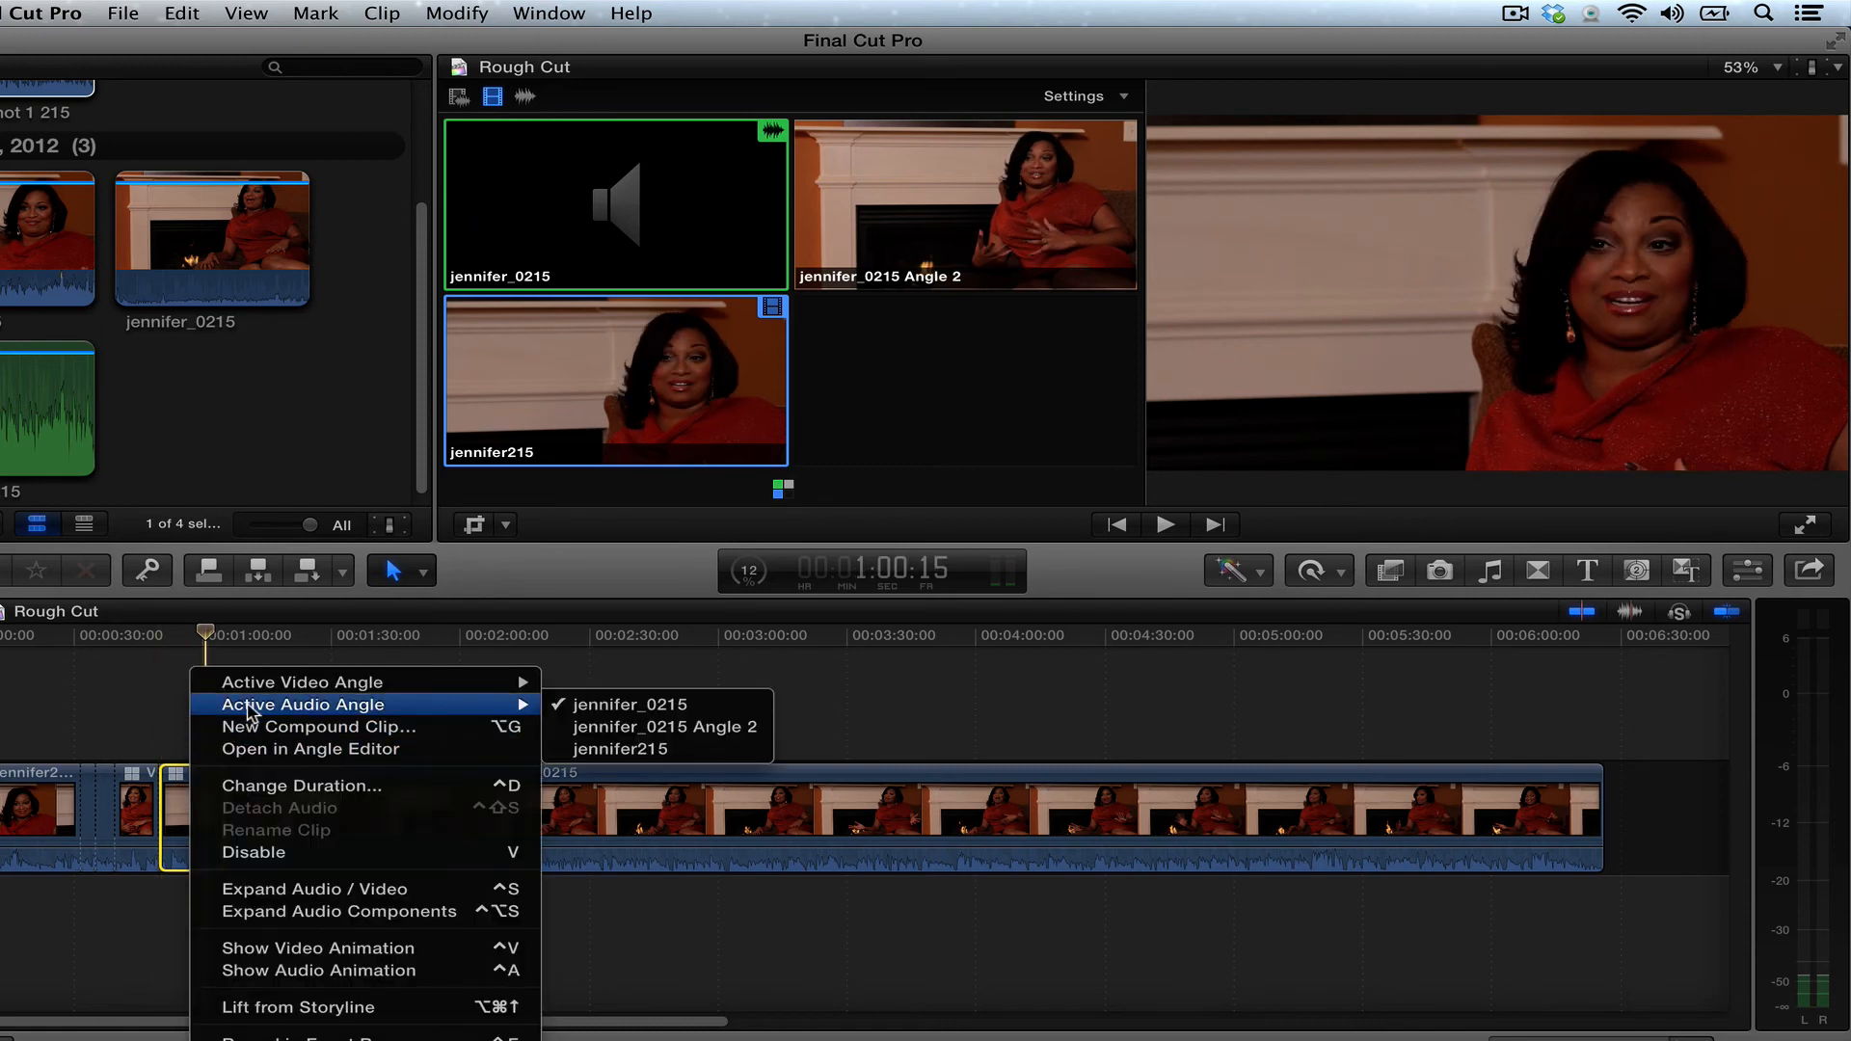
mouse_move(525, 707)
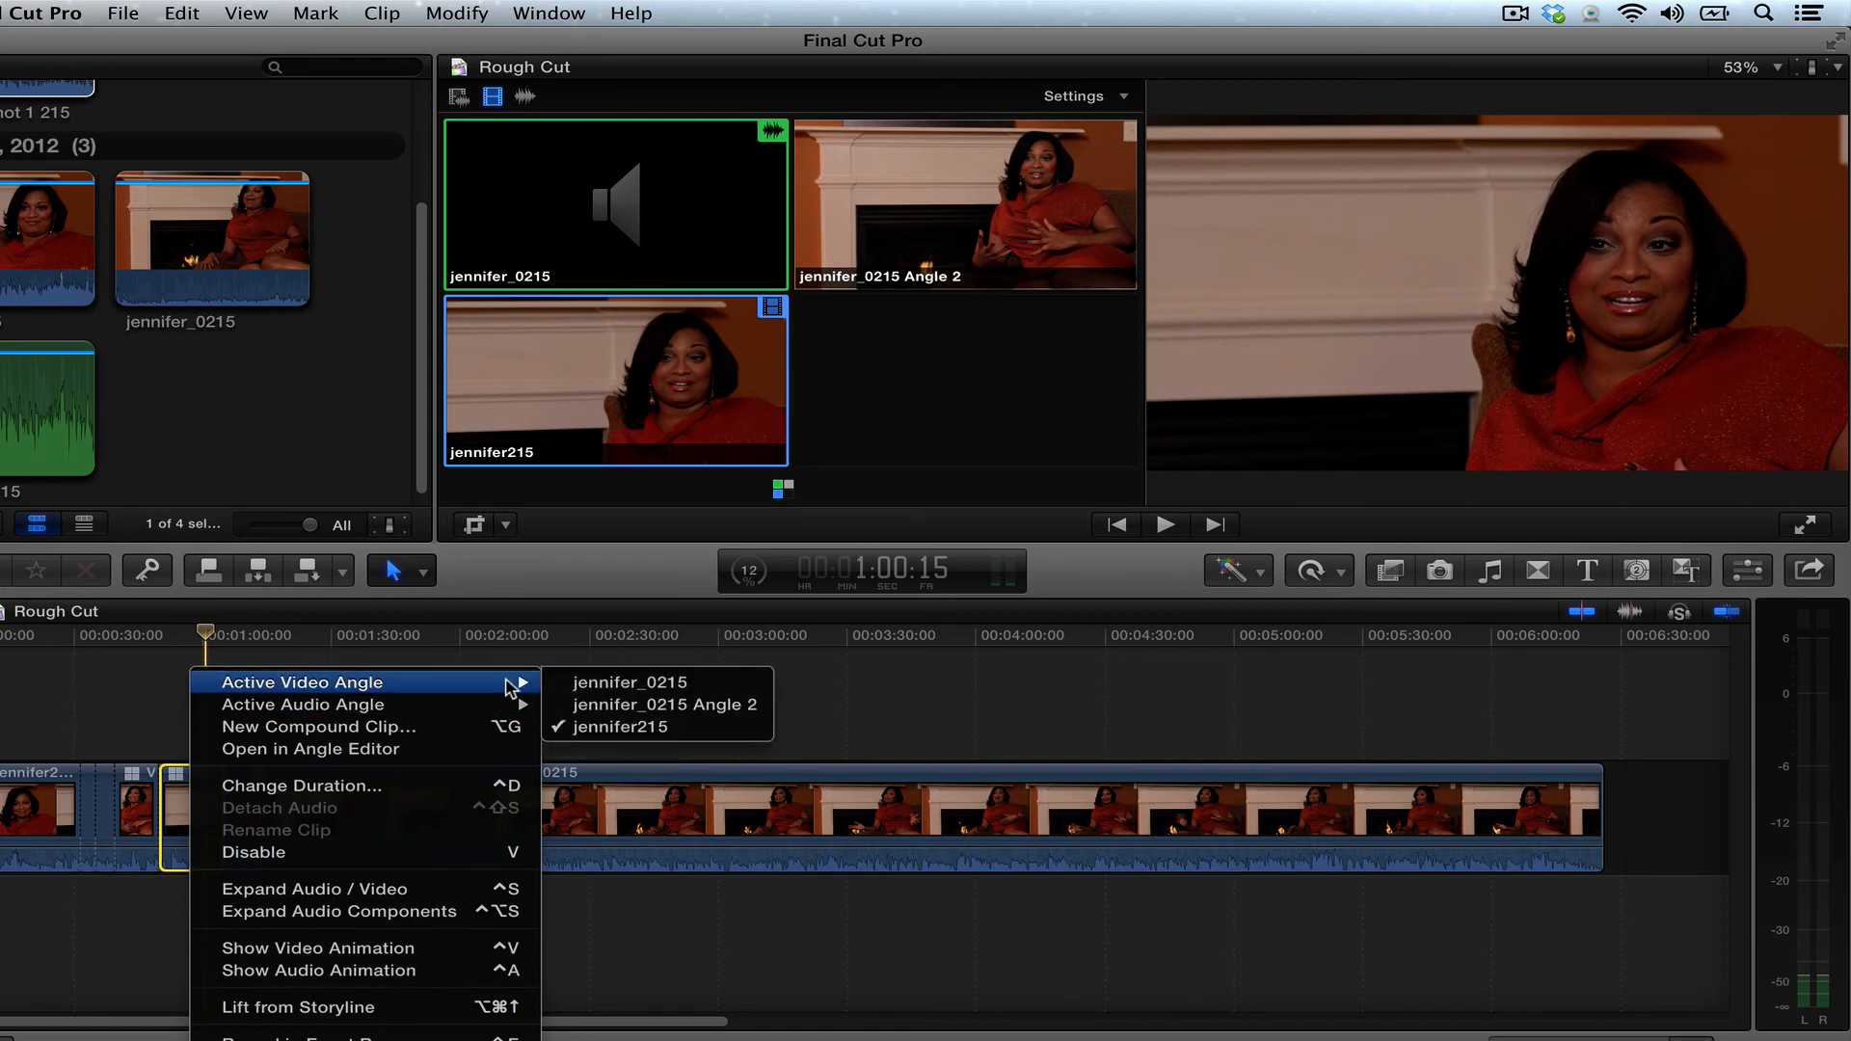
left_click(638, 709)
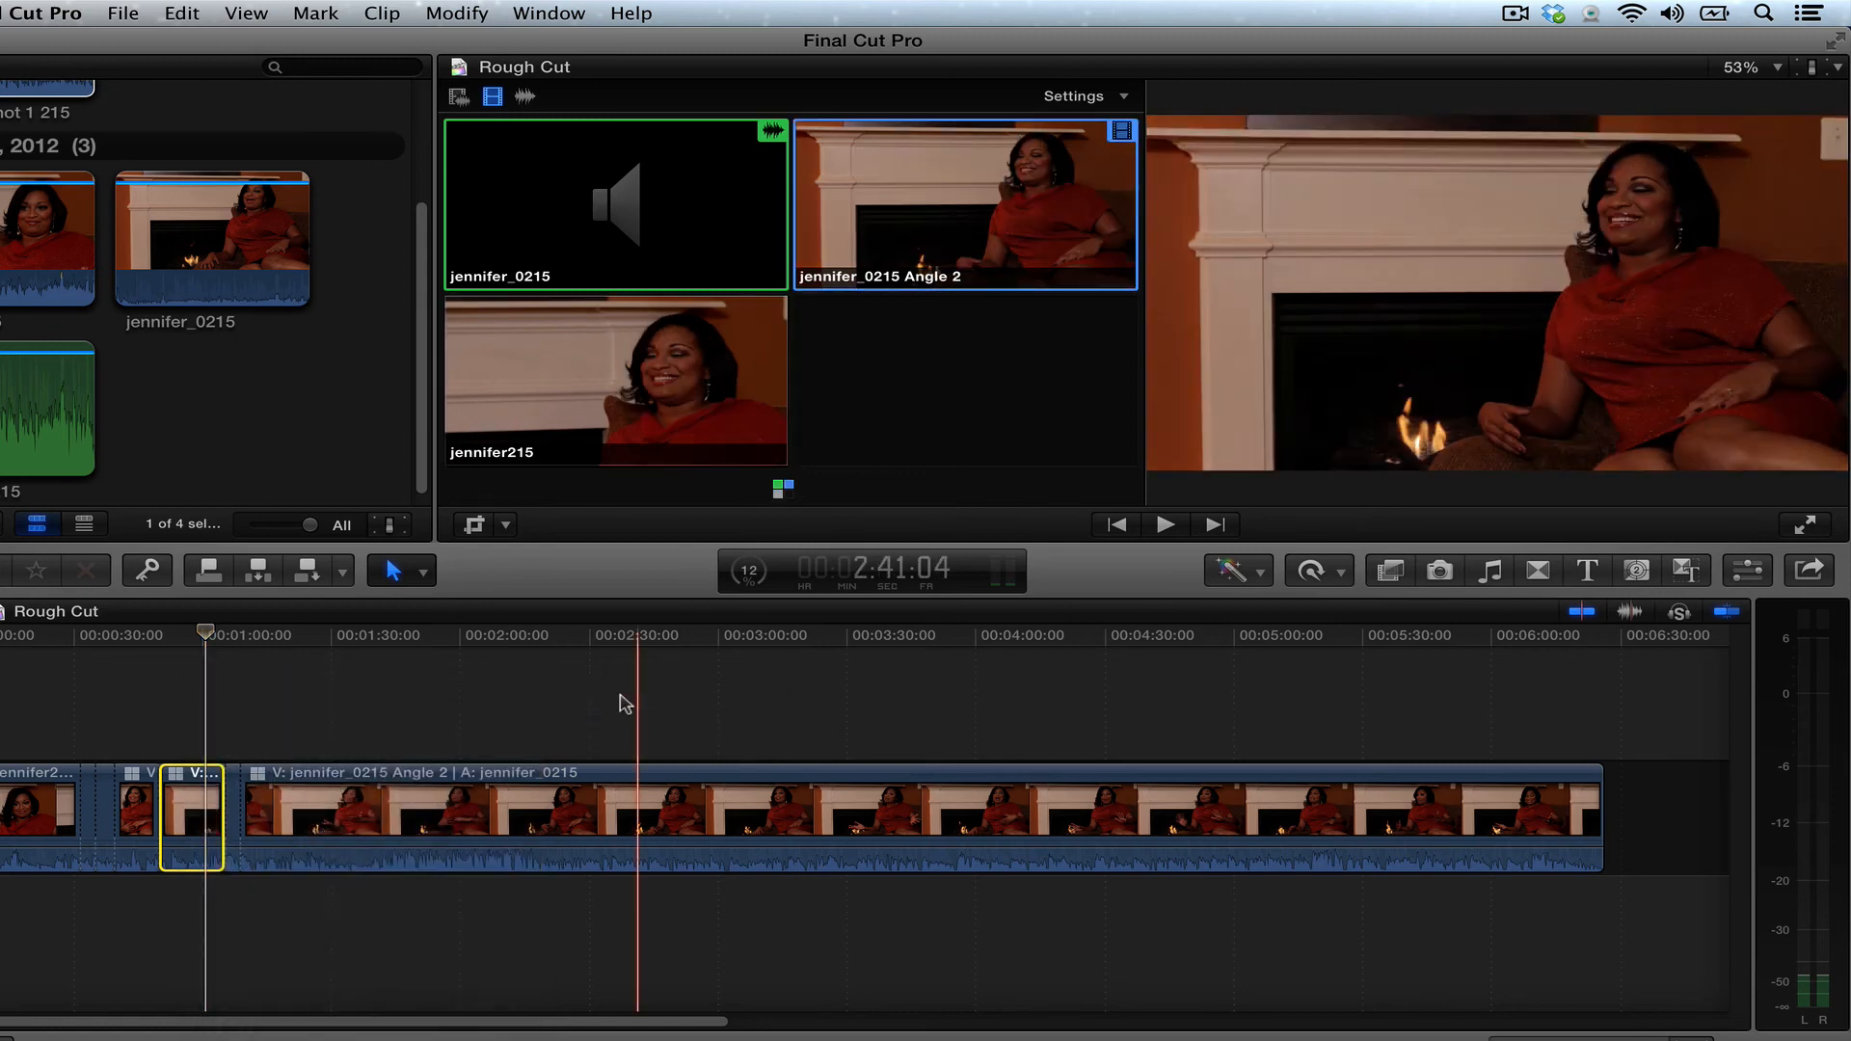
key("super+z")
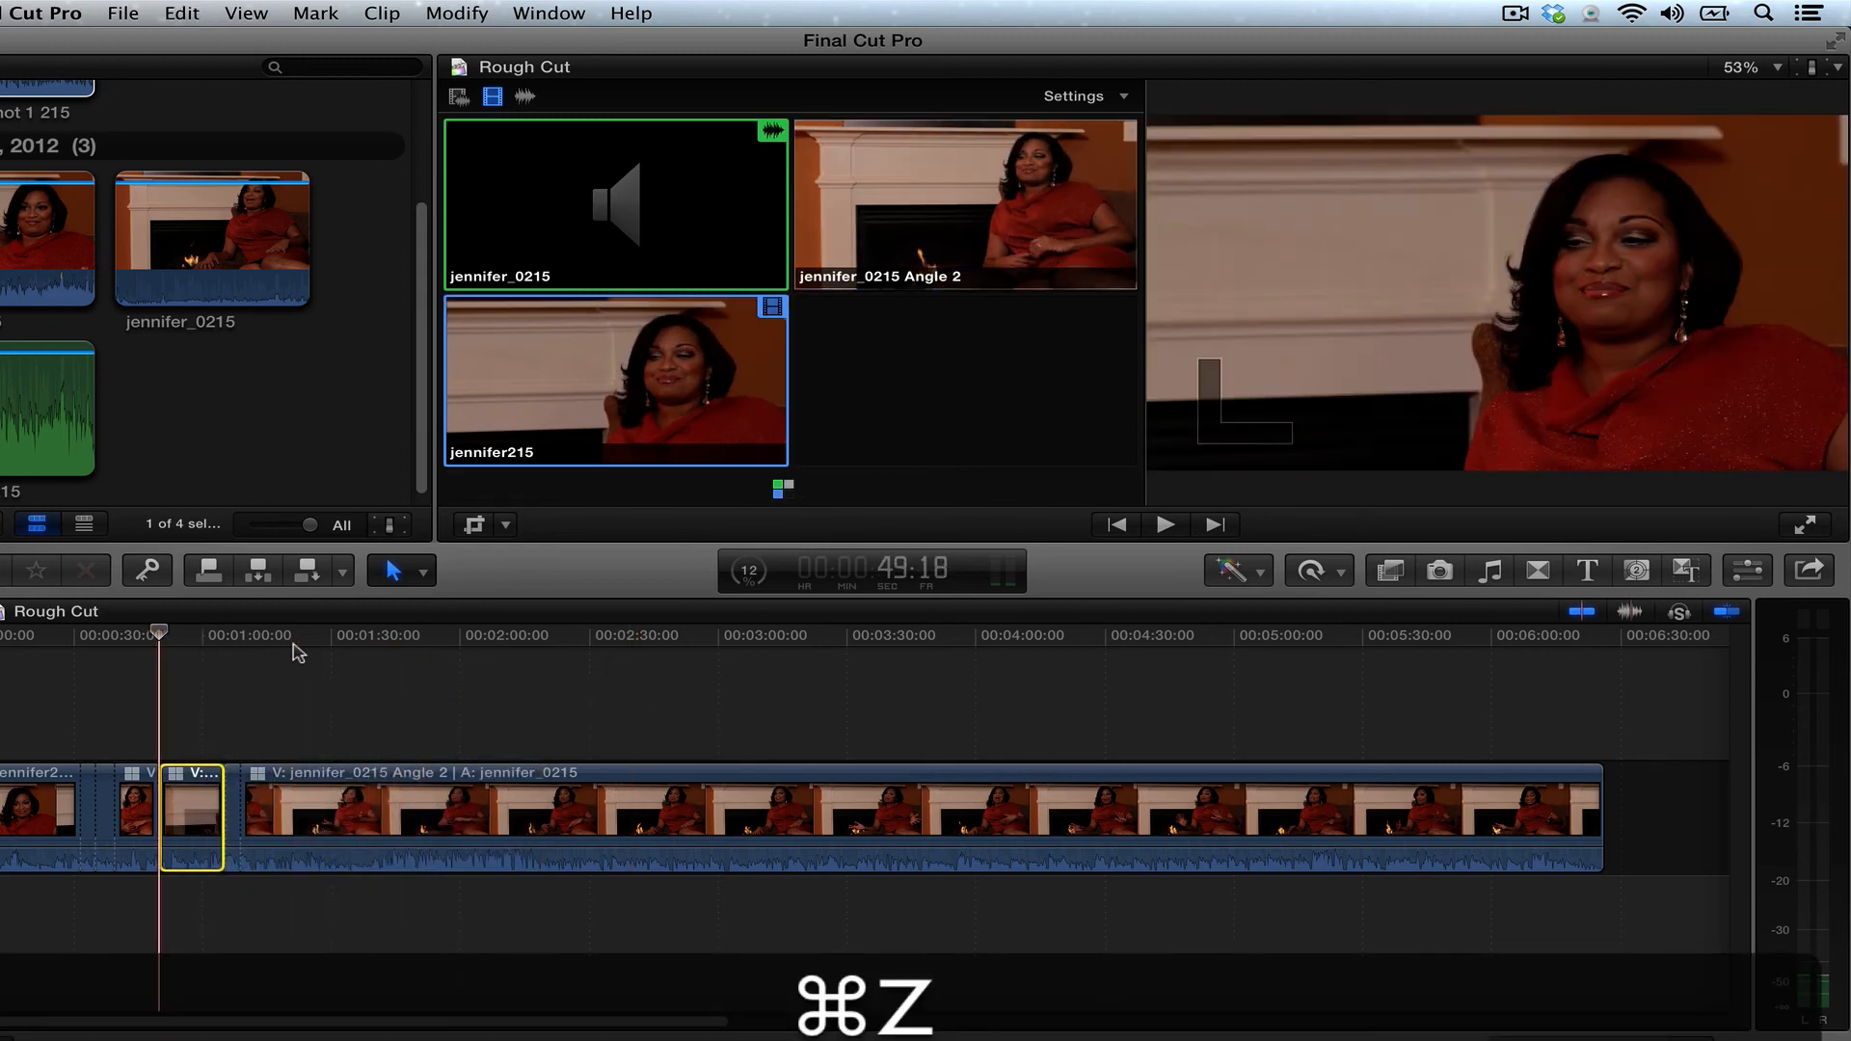
Step: Try the jennifer_0215 Angle 2 video angle on the very short clip at 35 seconds, play it, and undo the switch
left_click(104, 796)
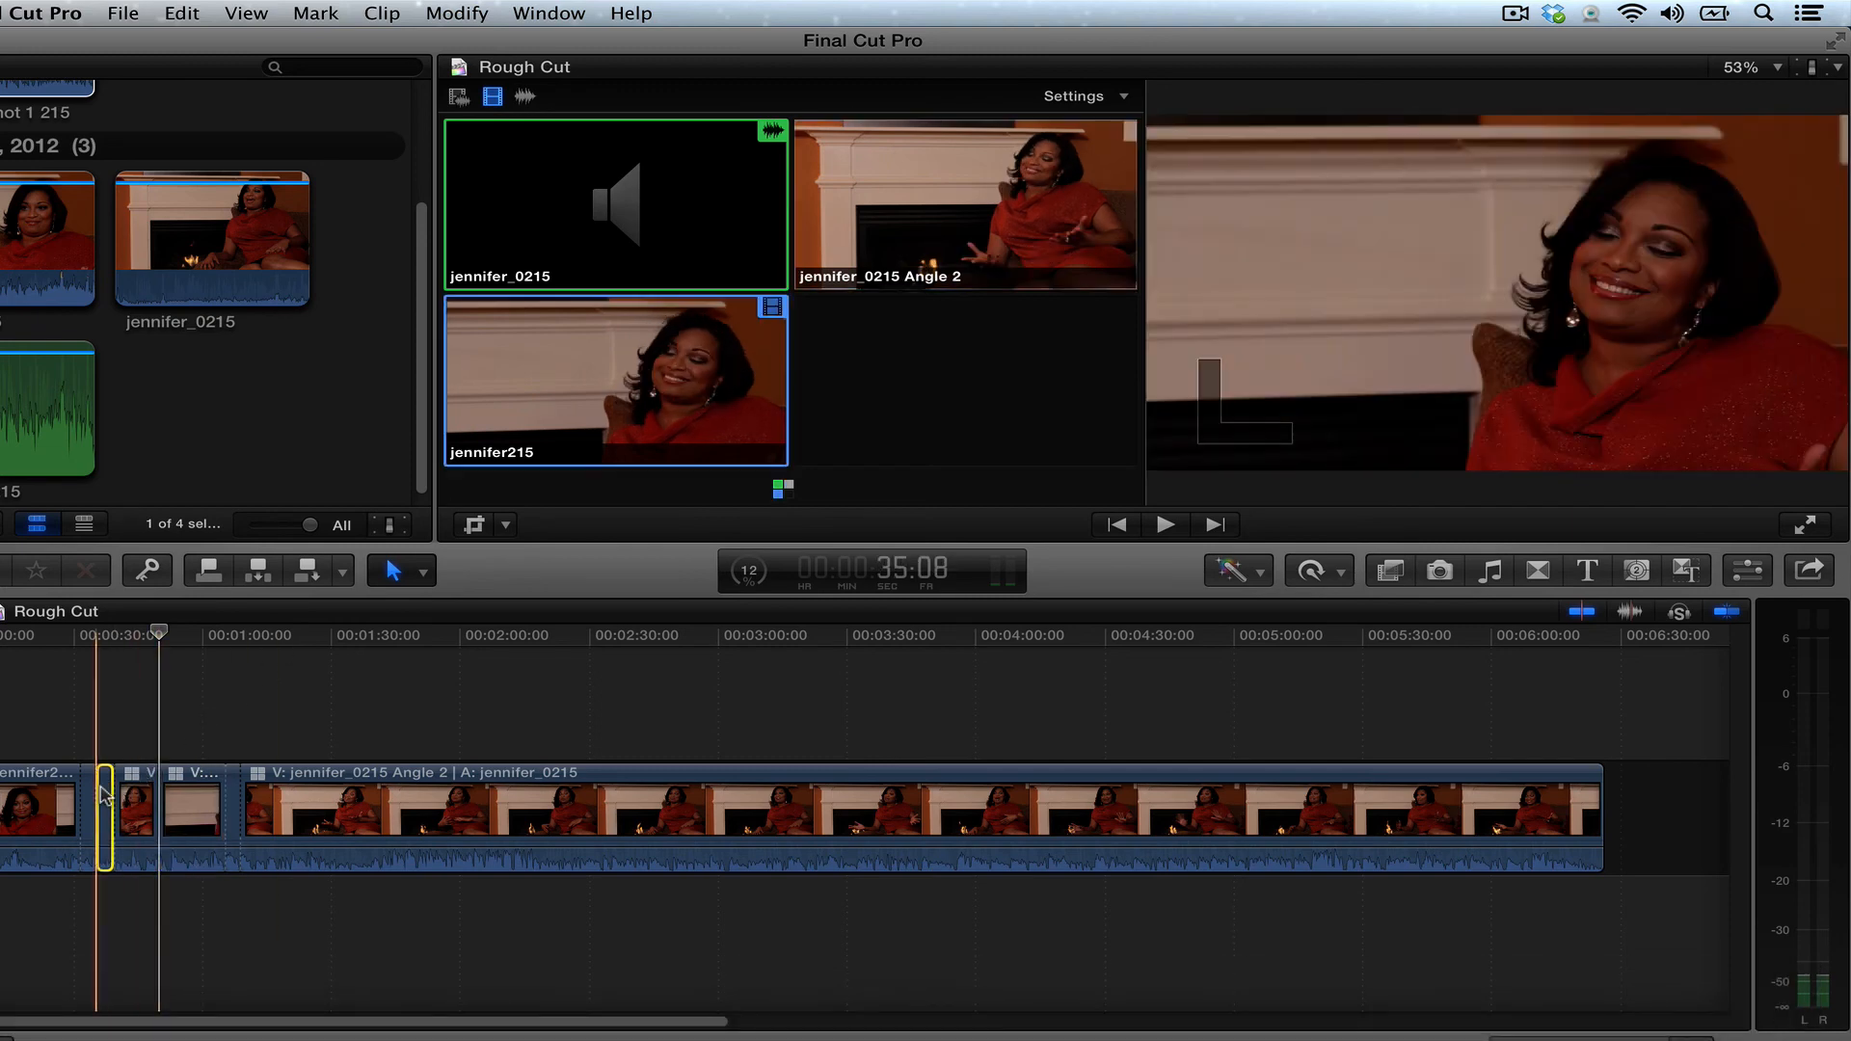
right_click(105, 796)
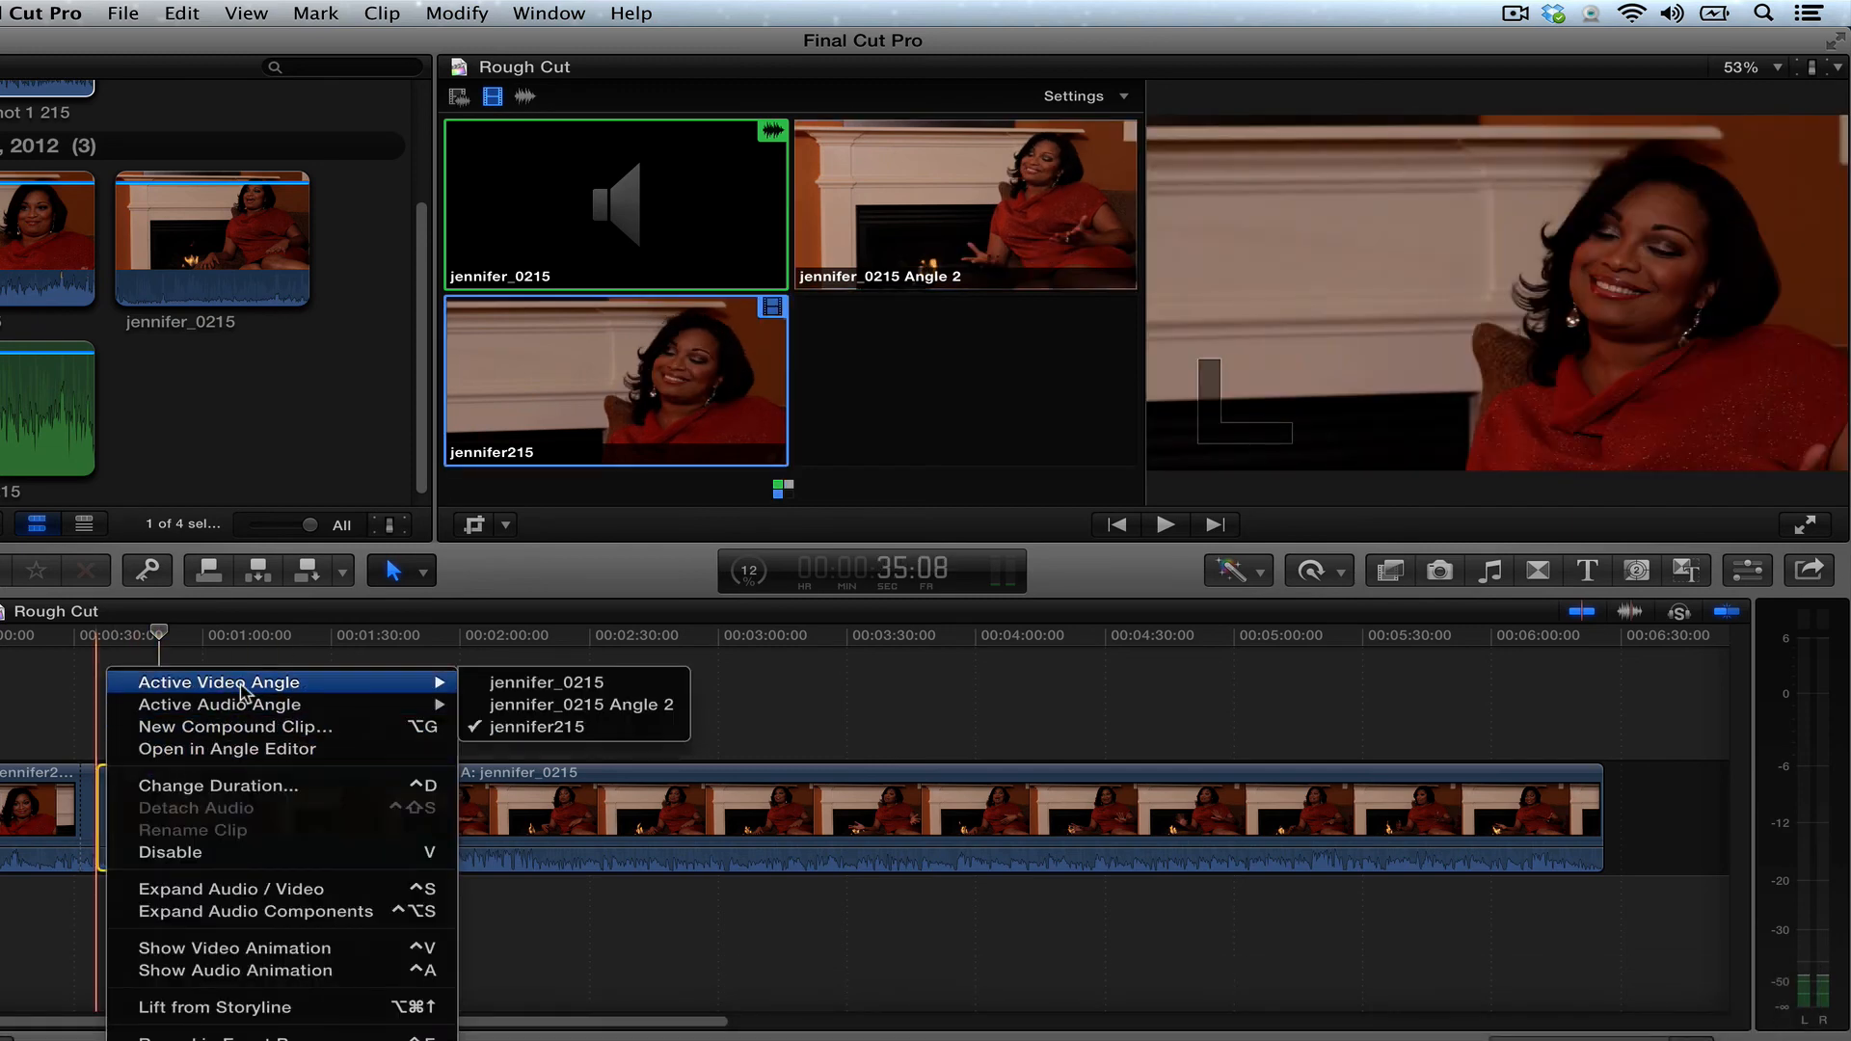
left_click(540, 705)
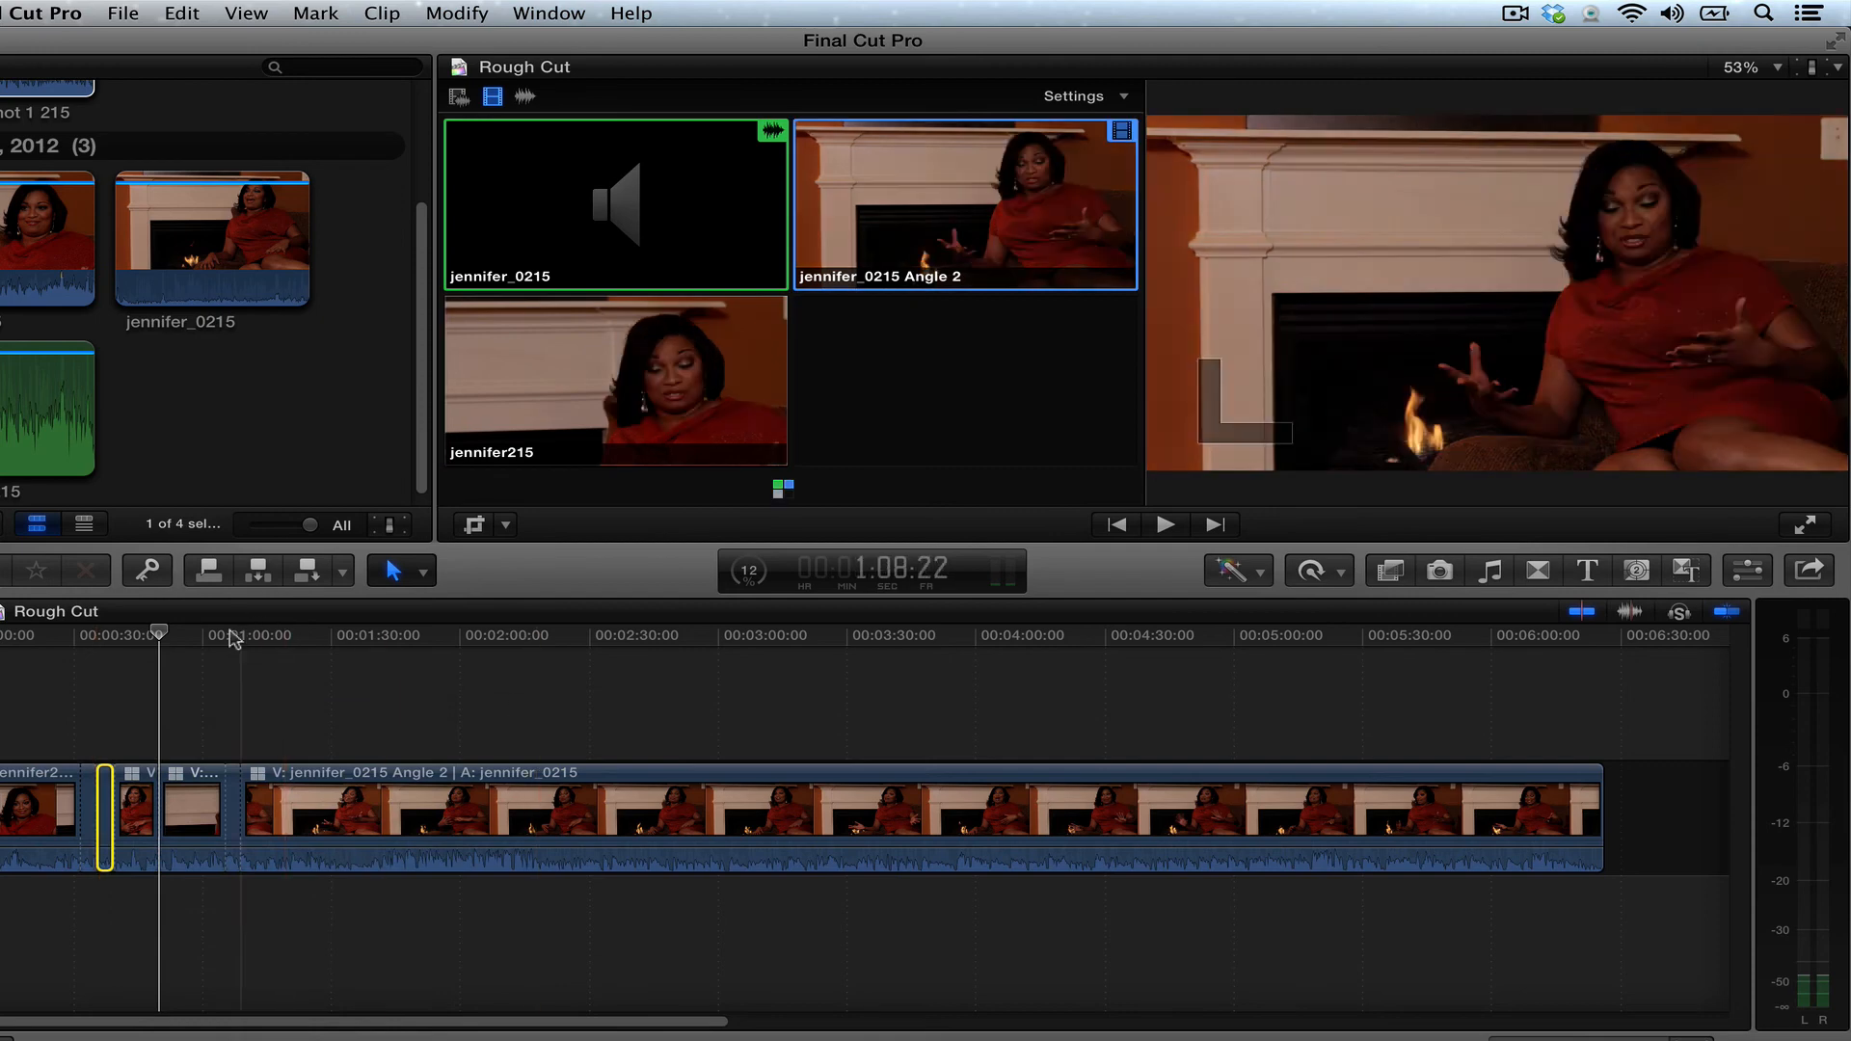
key("space")
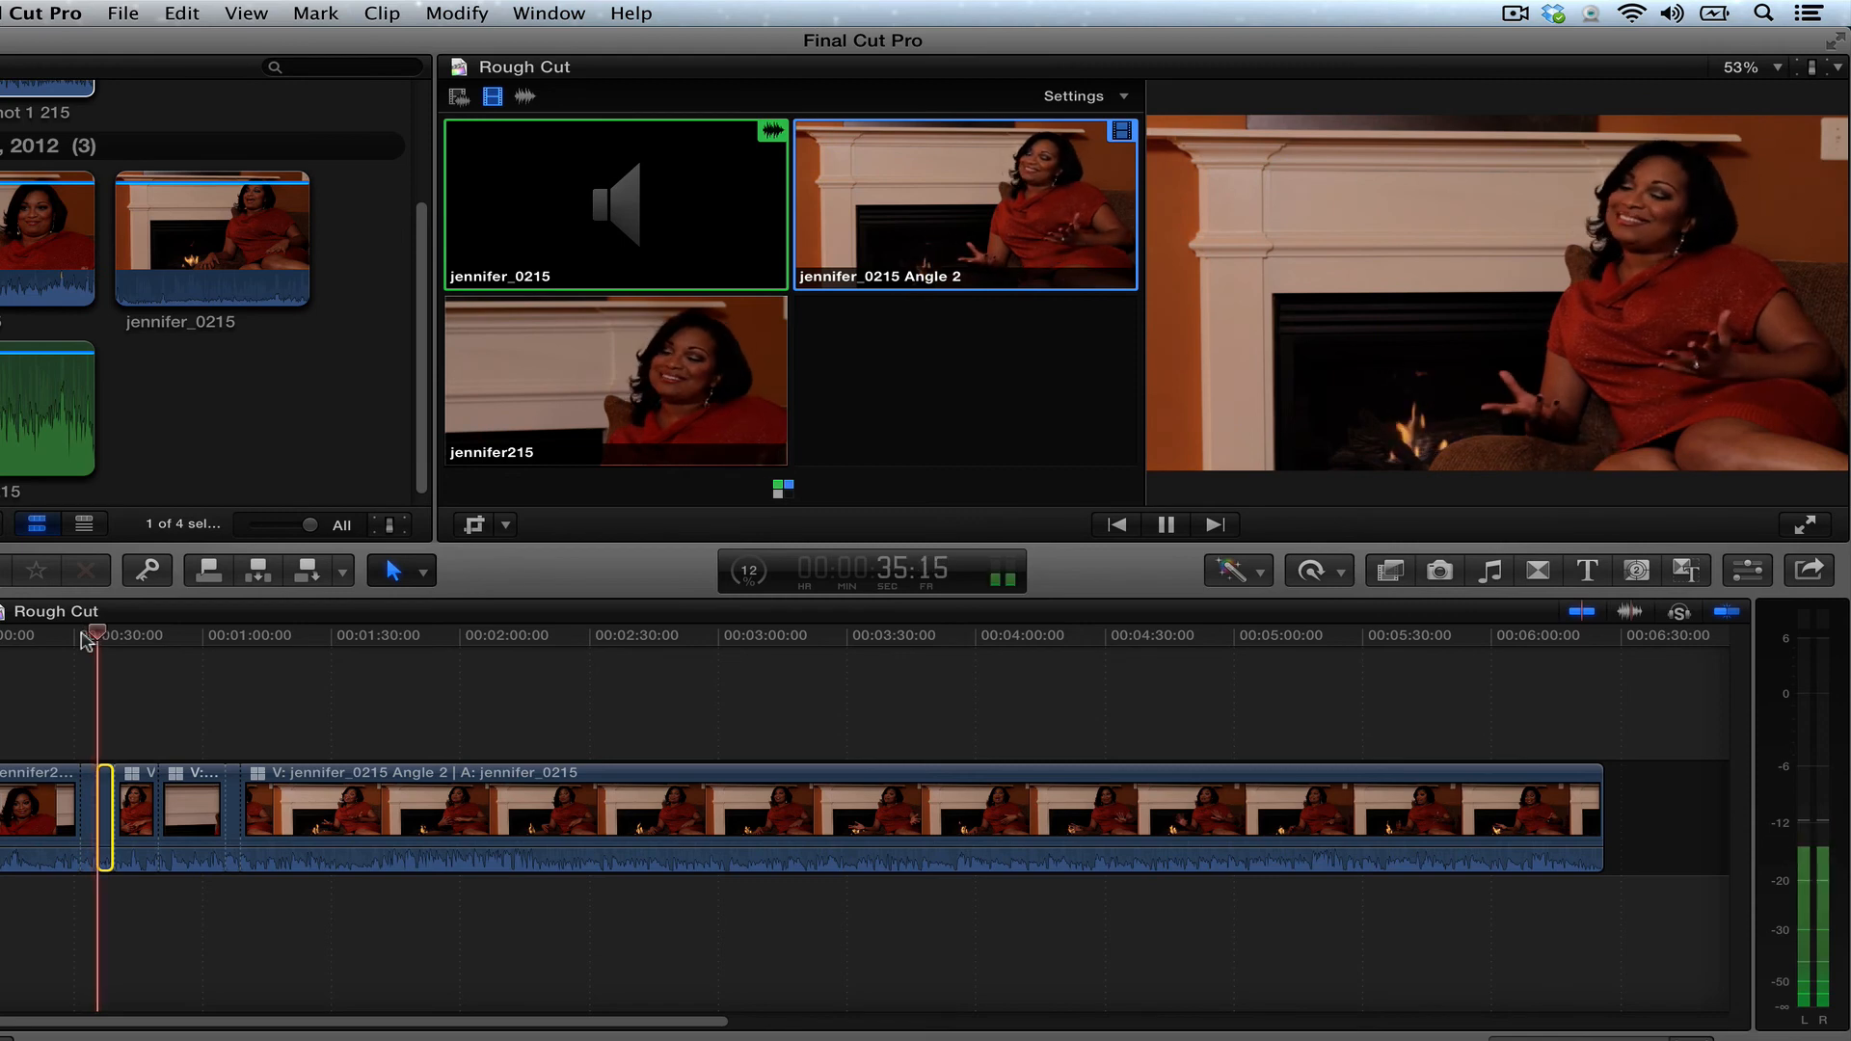
key("space")
key("super+z")
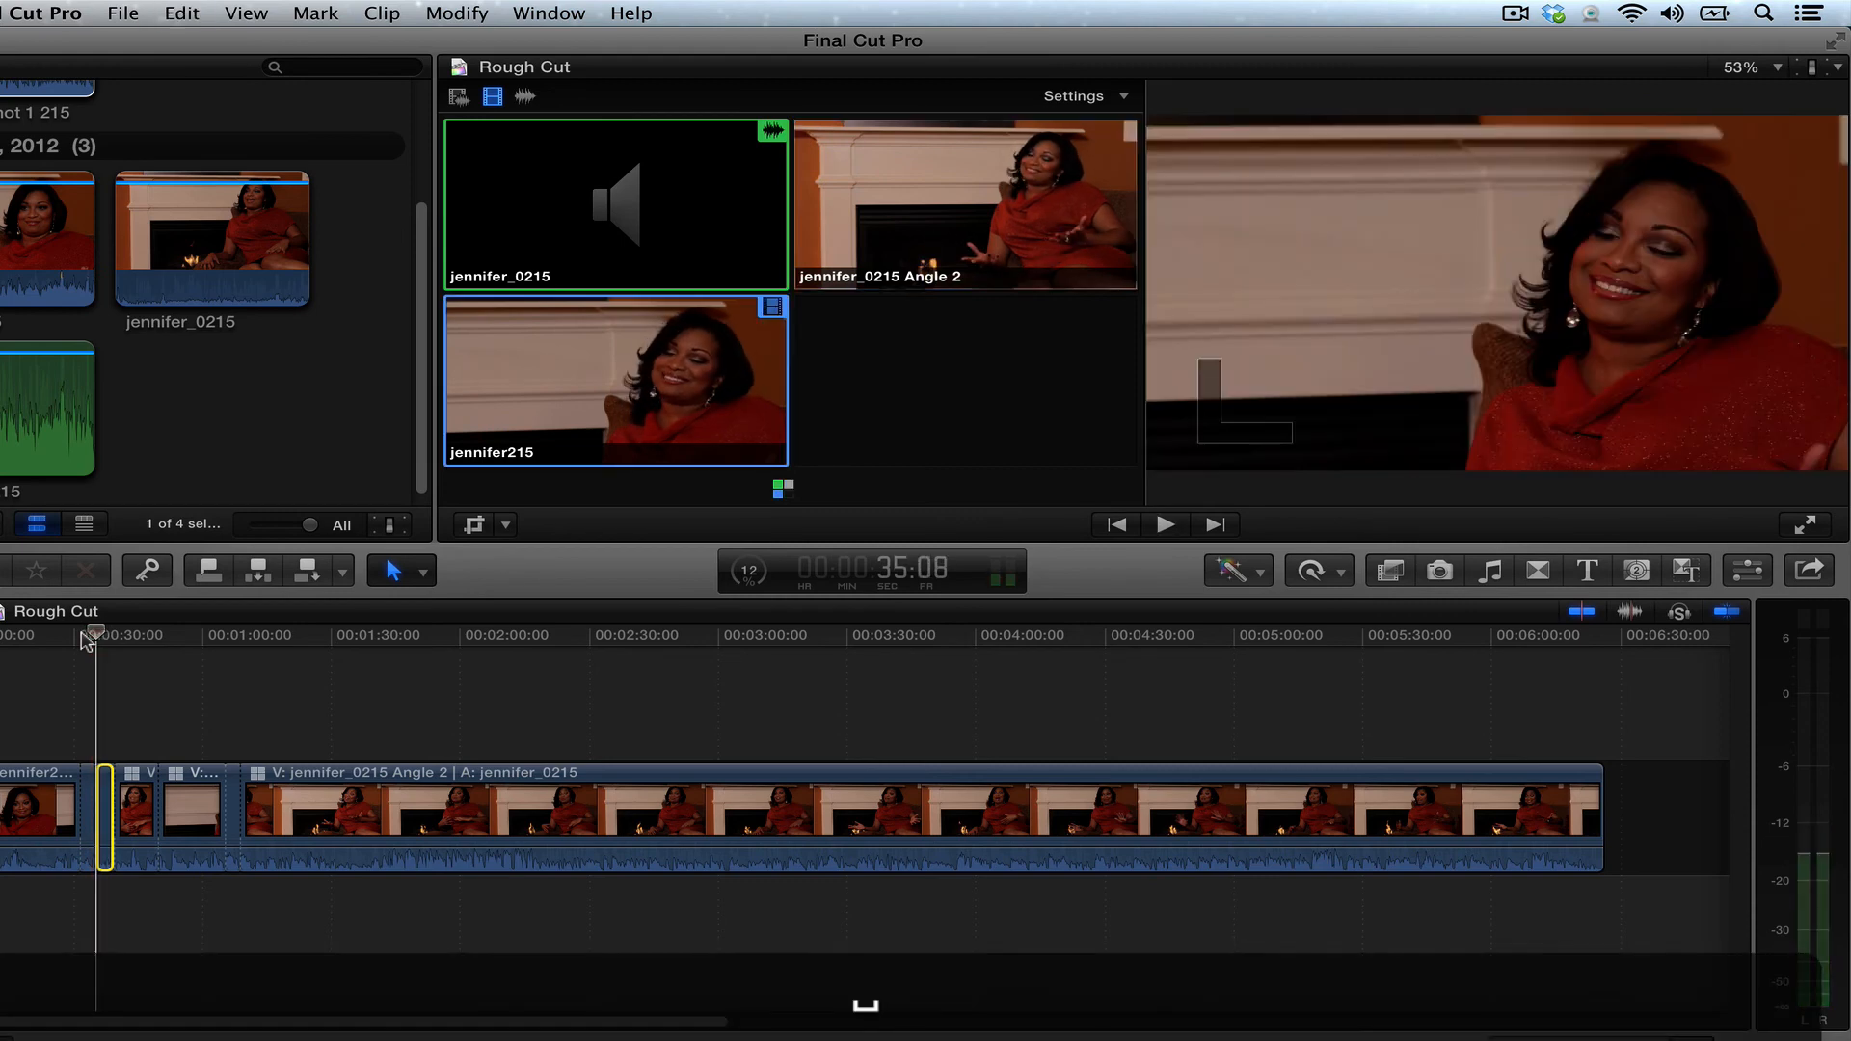
Step: Play the Rough Cut from 35 seconds, skim the last long wide-angle clip, and leave the playhead at about 1:47
key("space")
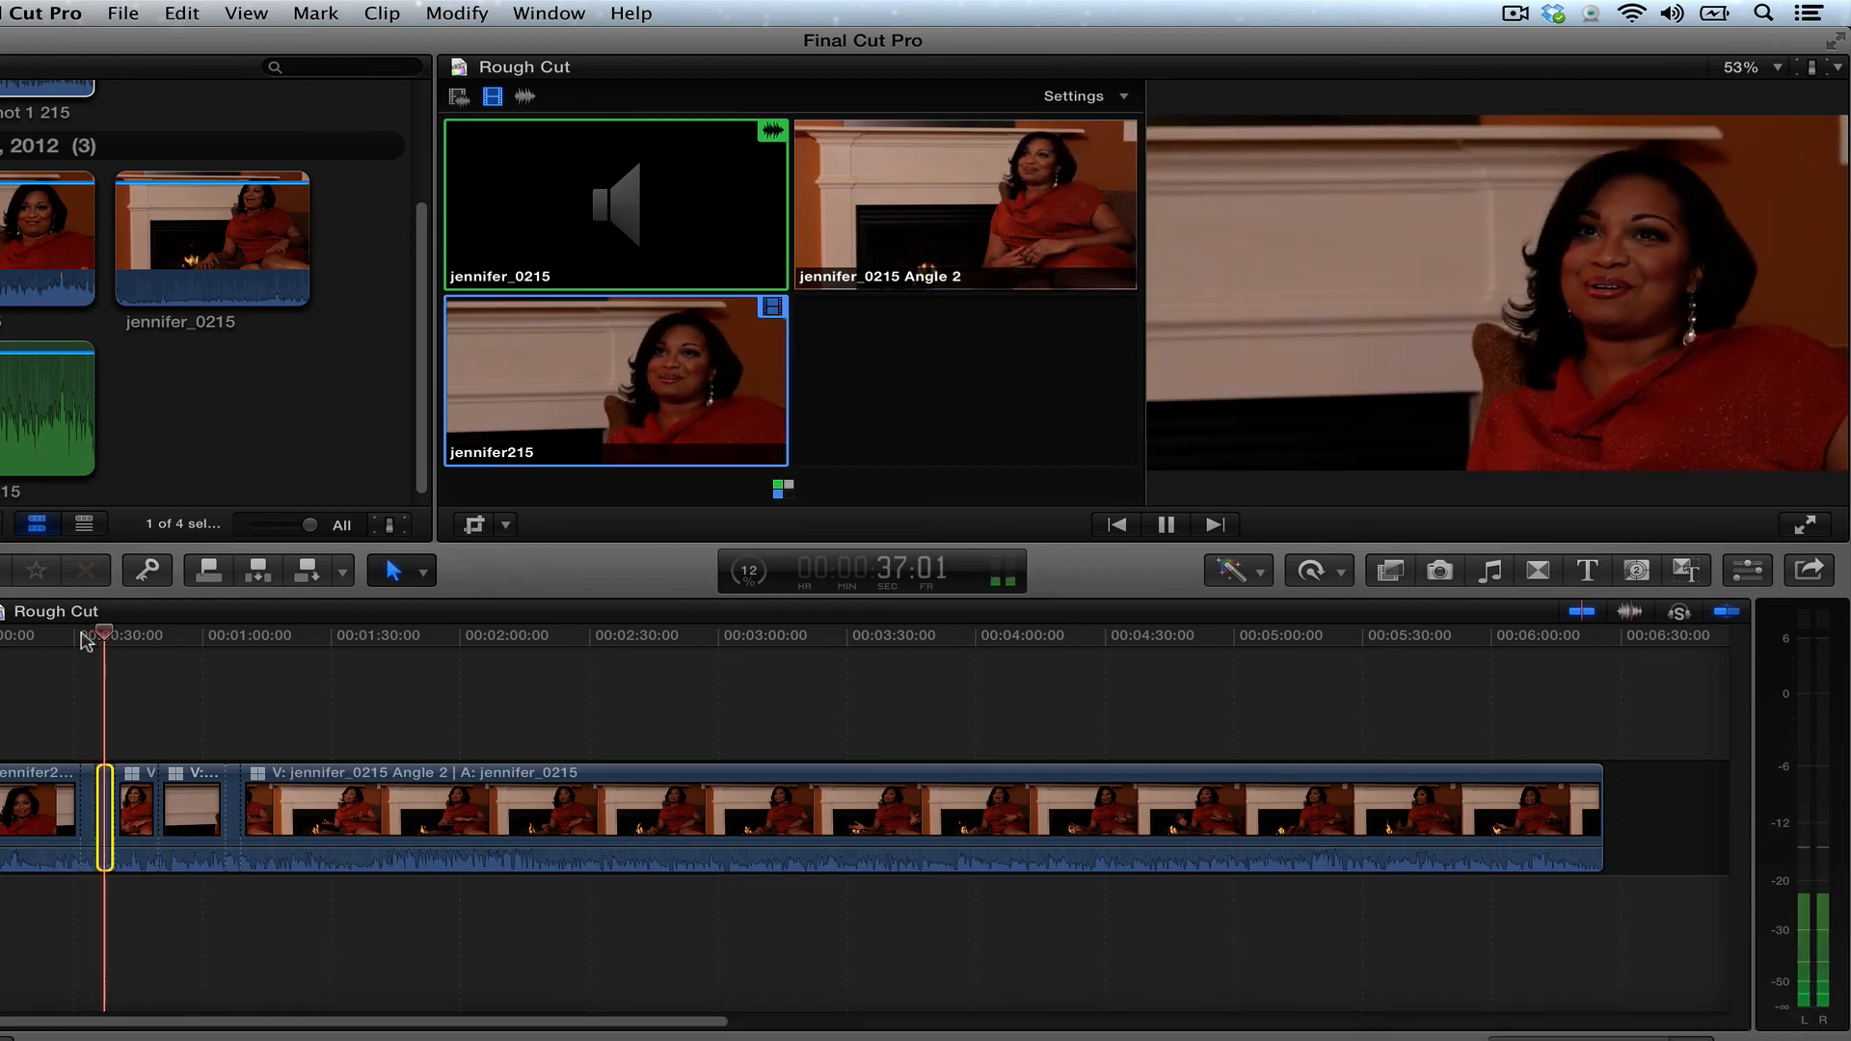
key("space")
left_click(349, 636)
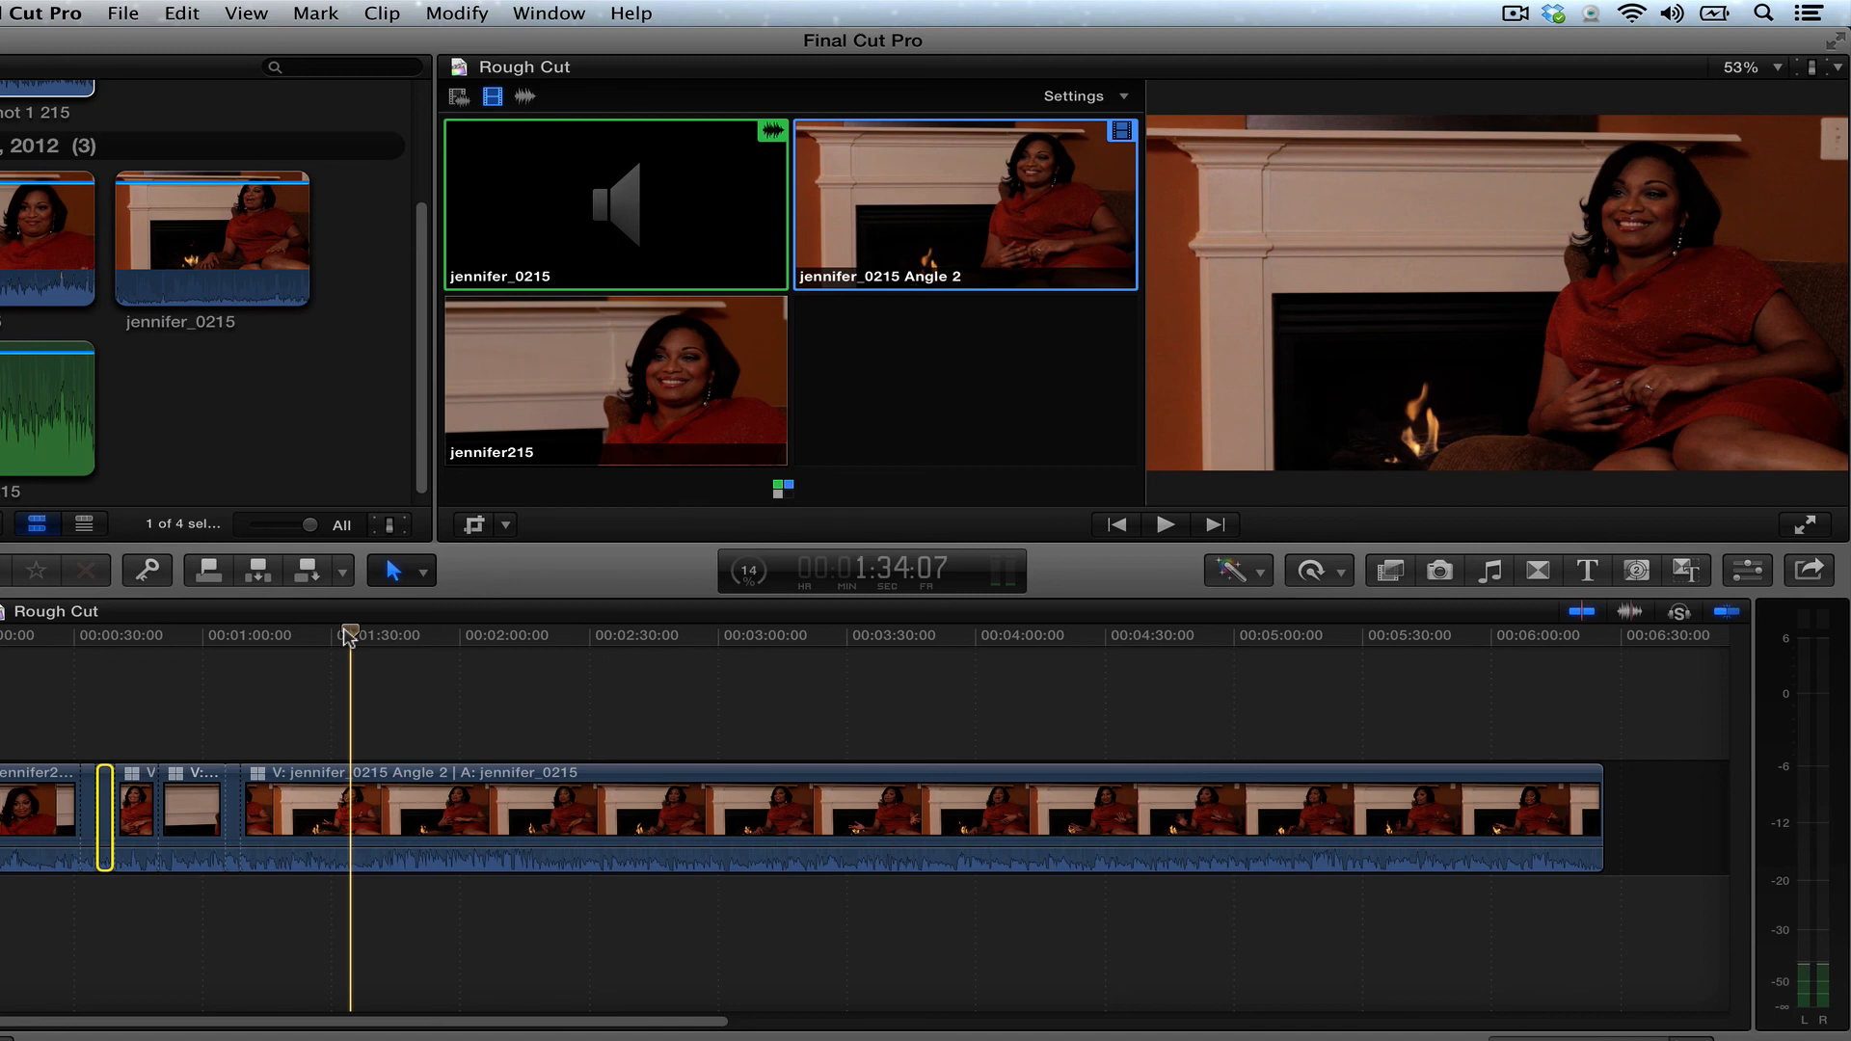
left_click_drag(359, 629, 537, 718)
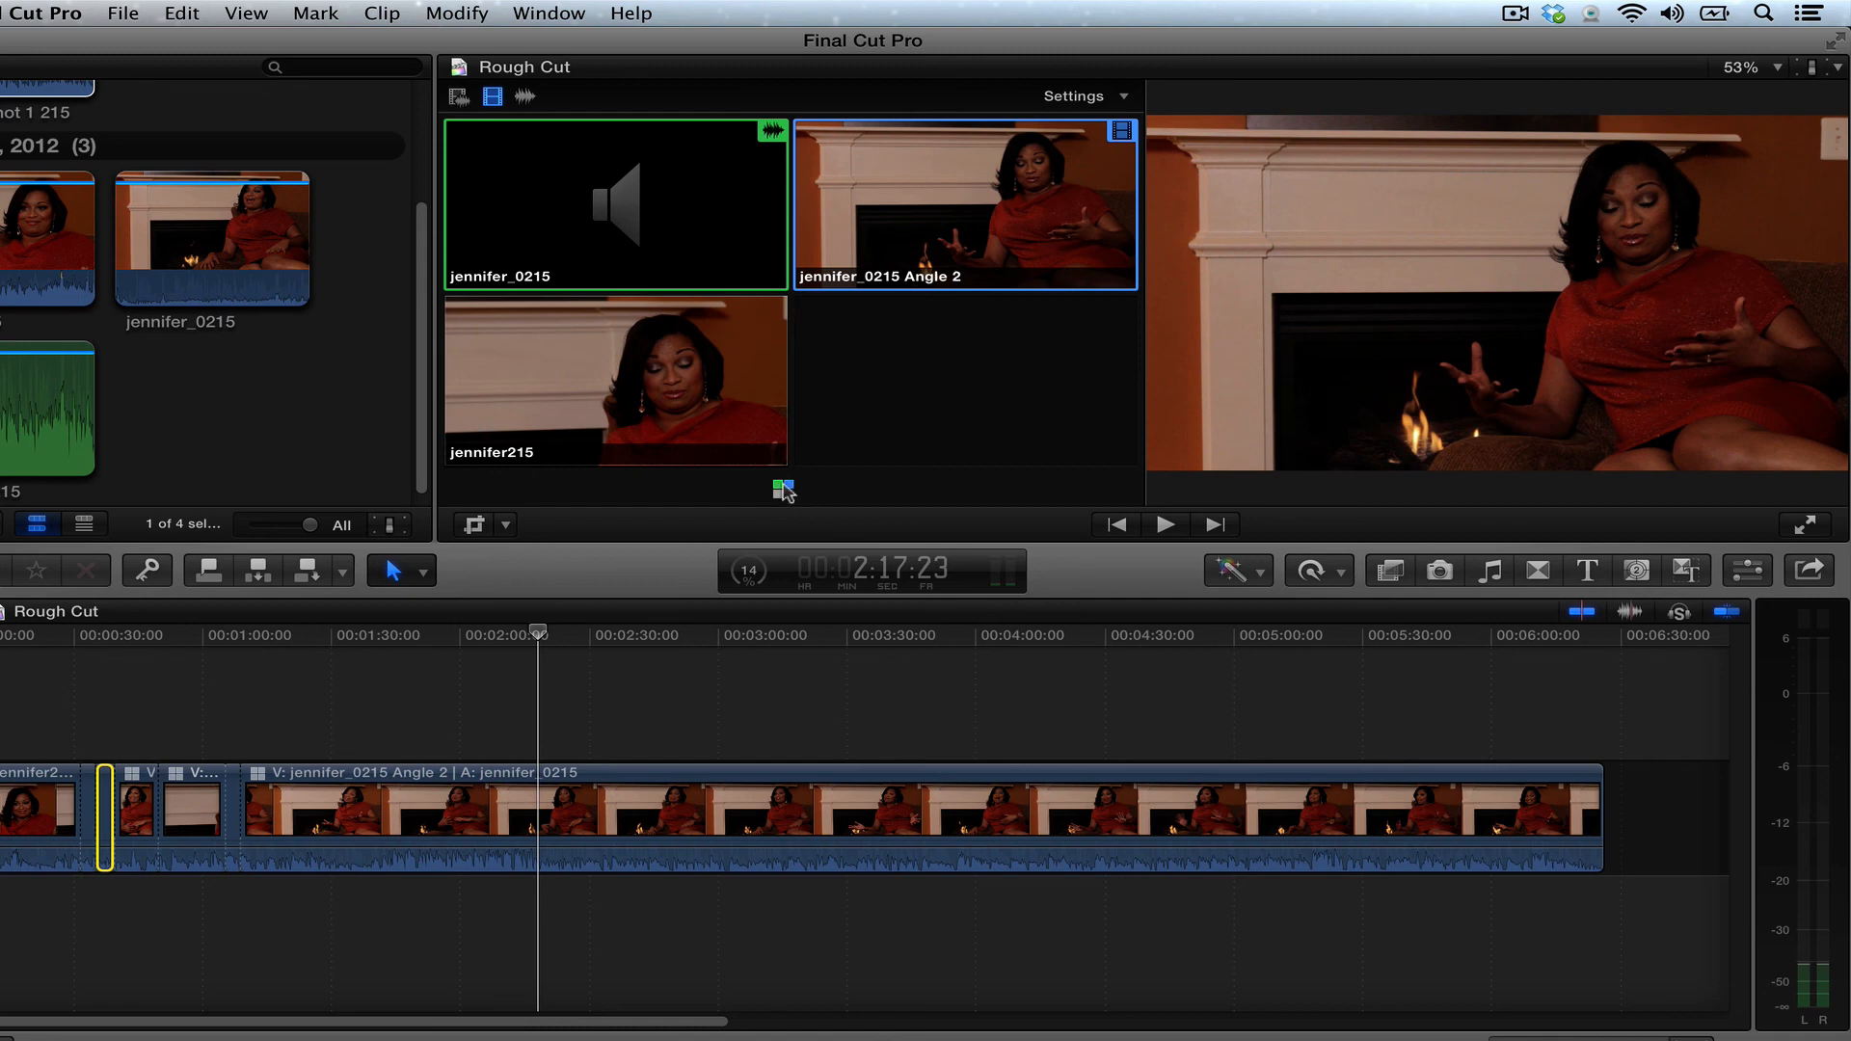
left_click_drag(538, 638, 401, 663)
key("space")
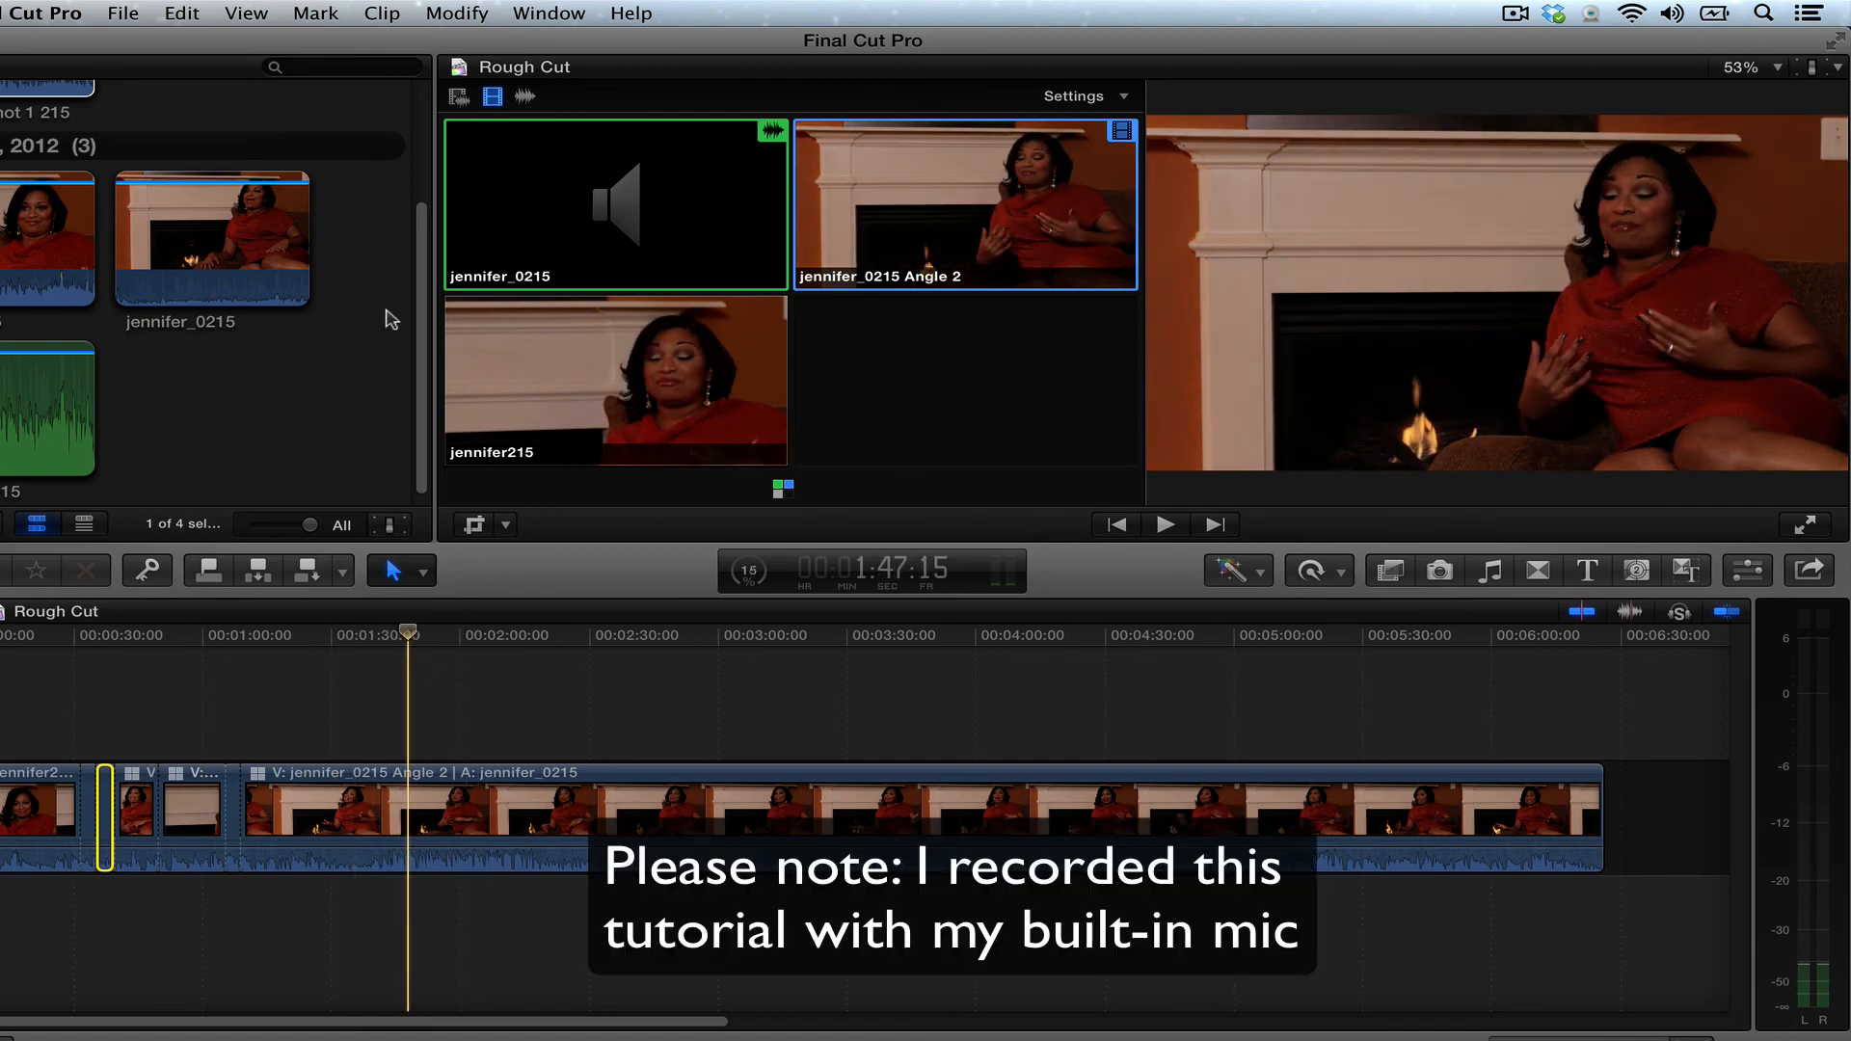
Step: Show the Event Library and browse back up through the event's clips
key("shift+super+1")
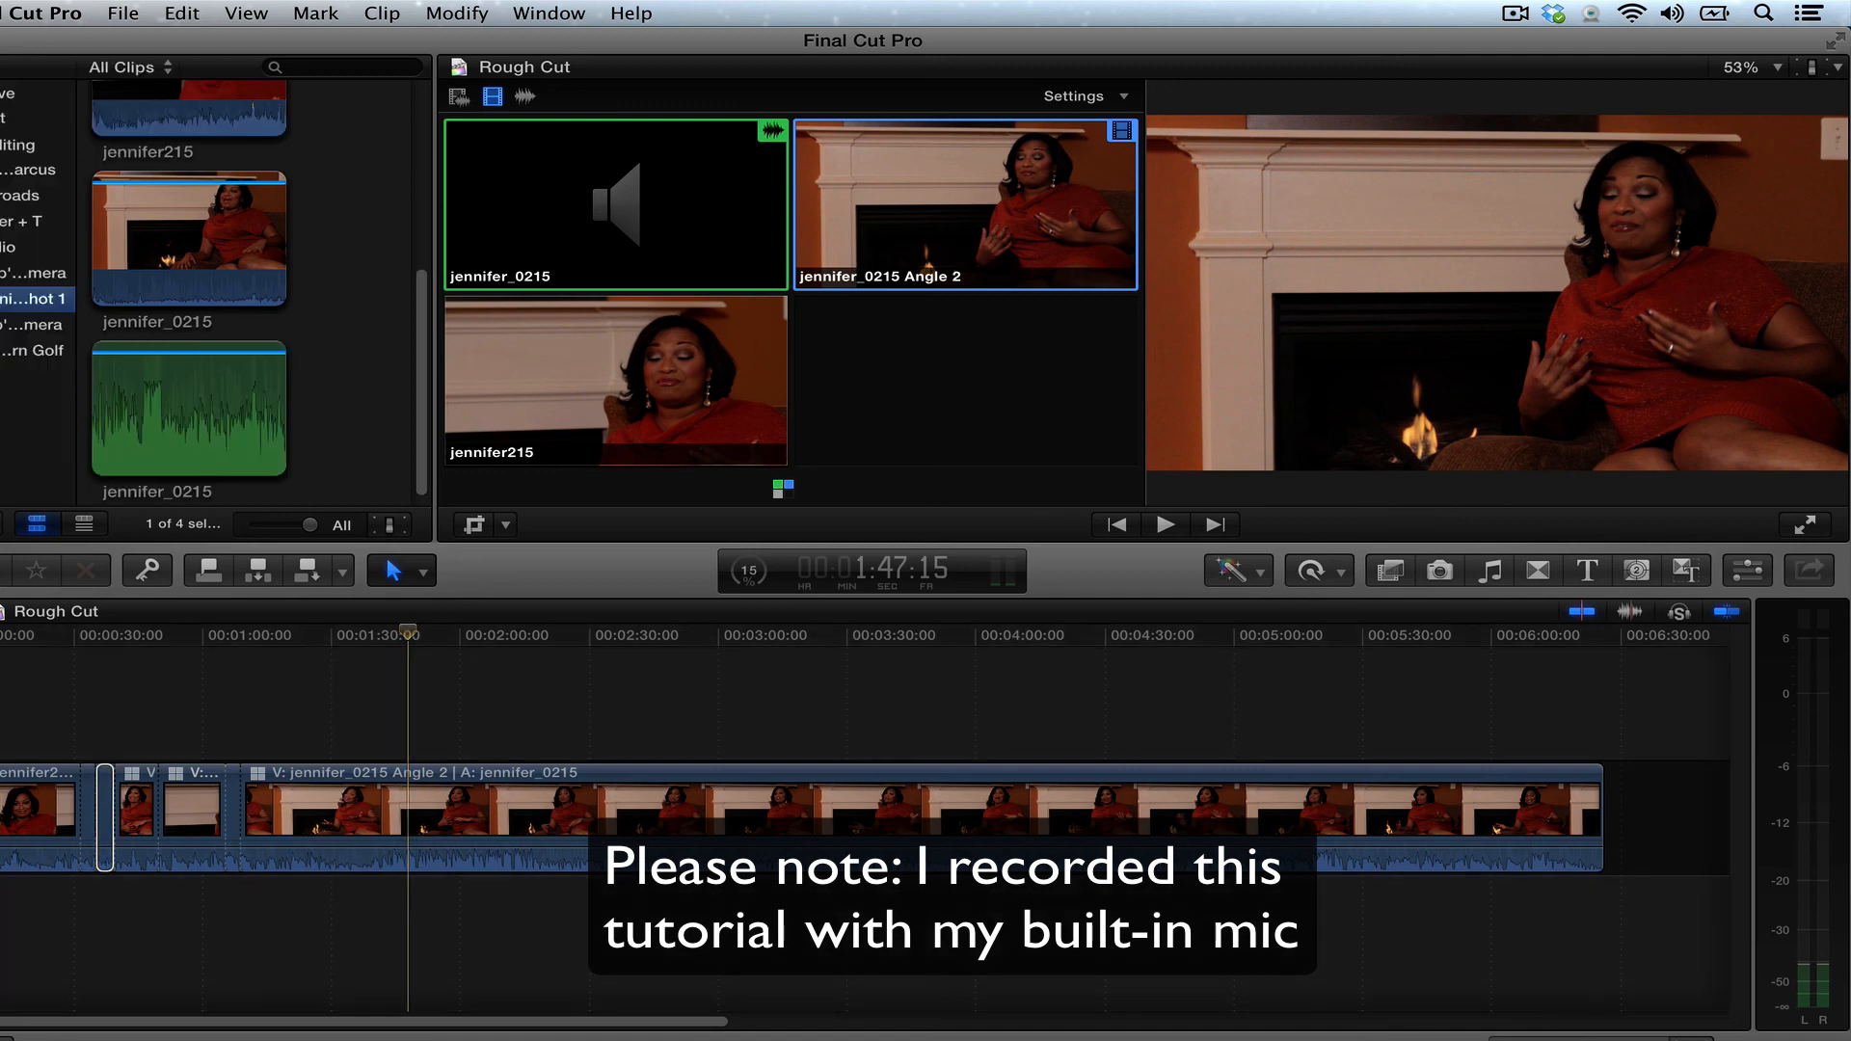
left_click_drag(415, 387, 412, 124)
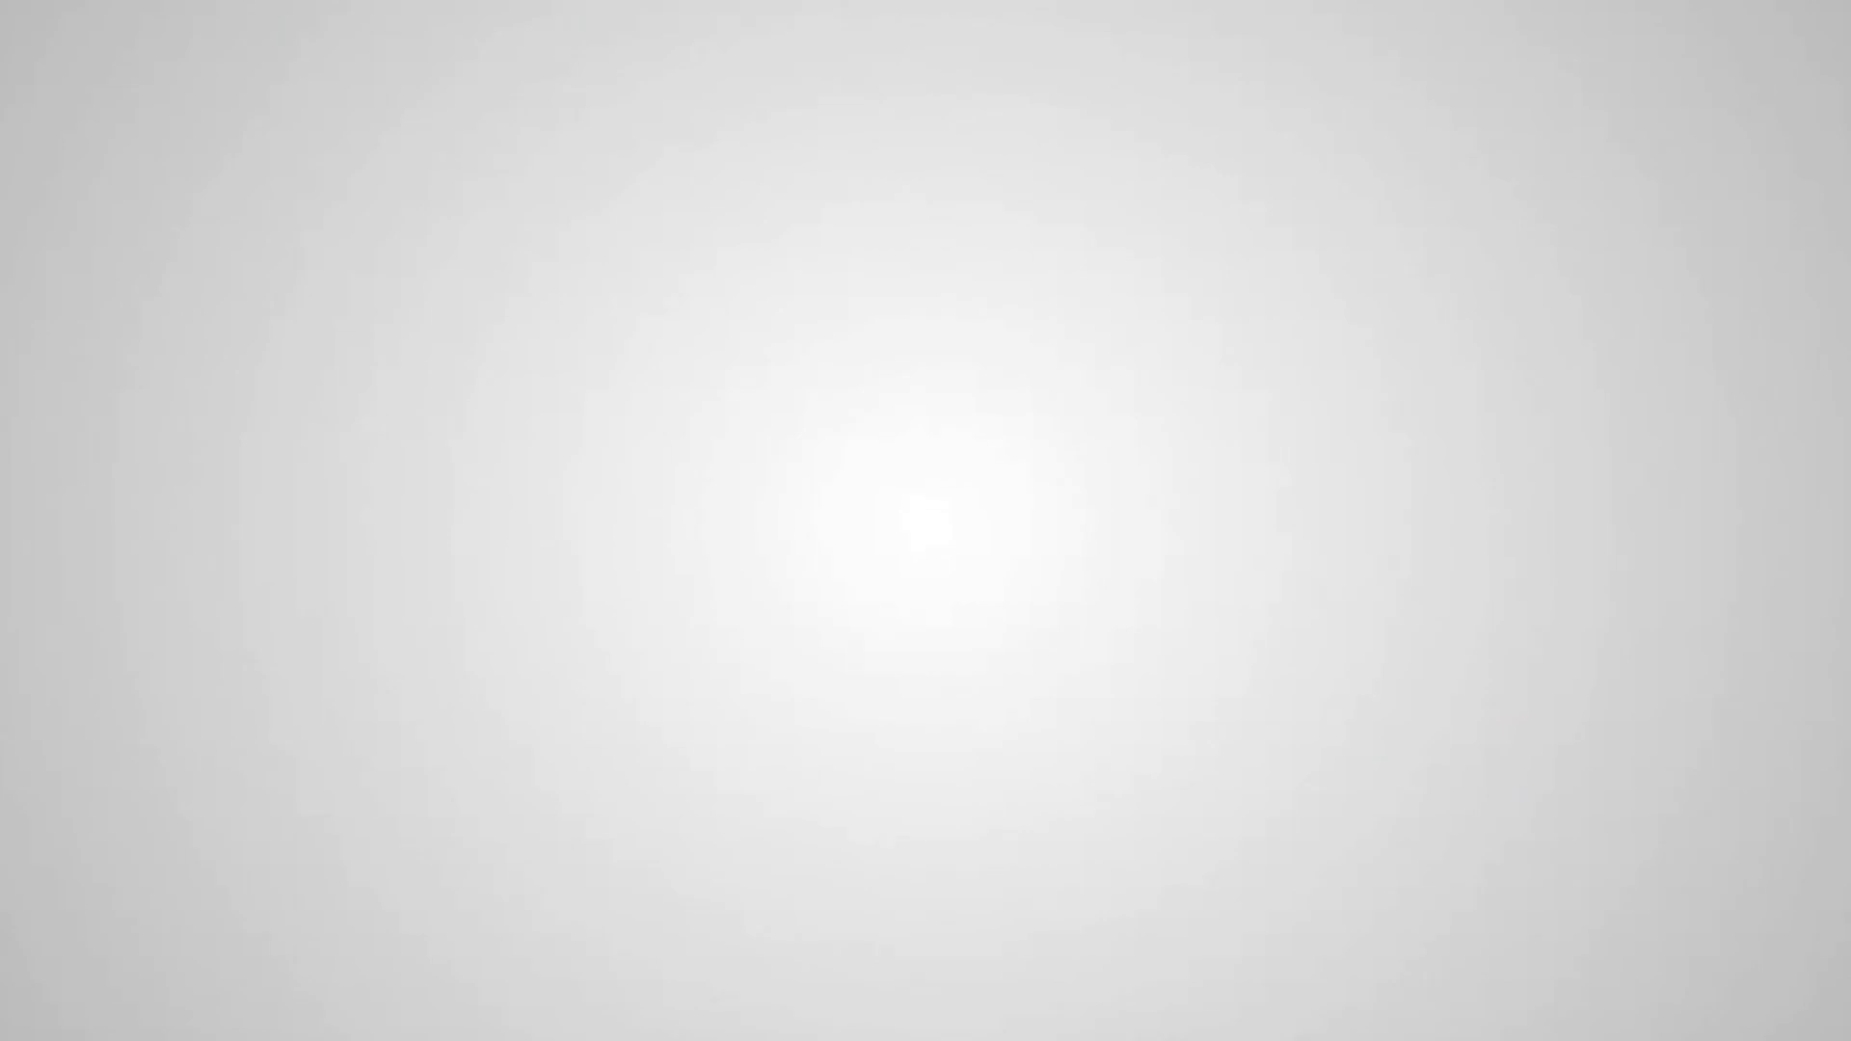